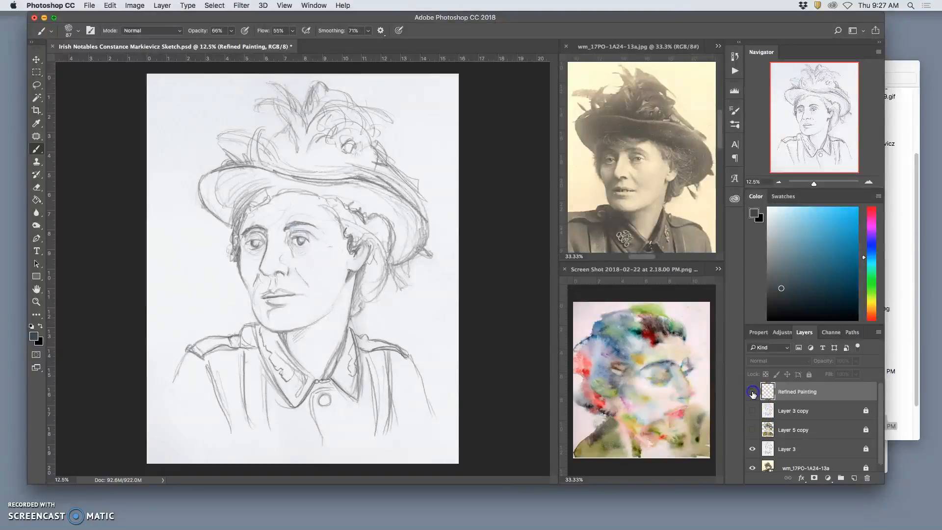
Show the Refined Painting layer and hide Layer 3 and the wm_17PO-1A24-13a photo layer.
{"action": "left_click", "coordinate": [753, 411]}
{"action": "left_click", "coordinate": [752, 392]}
{"action": "left_click", "coordinate": [753, 411]}
{"action": "left_click", "coordinate": [752, 449]}
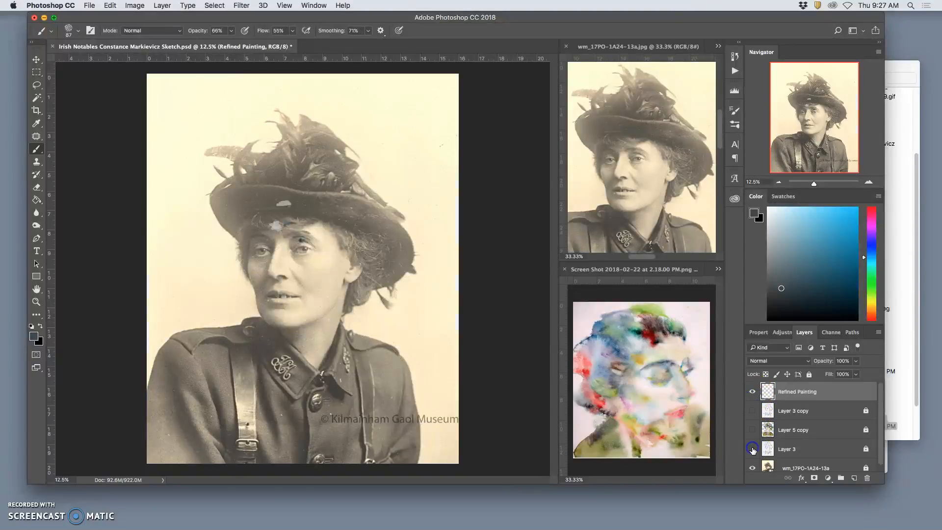
{"action": "left_click", "coordinate": [752, 468]}
Add a new empty layer directly above the wm_17PO-1A24-13a photo layer.
{"action": "left_click", "coordinate": [854, 436]}
{"action": "left_click_drag", "start_coordinate": [880, 417], "coordinate": [881, 437]}
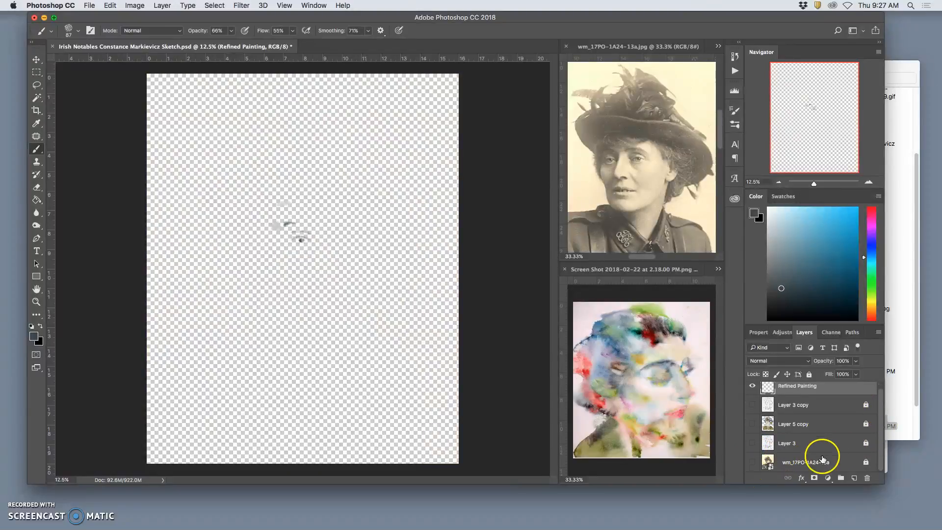
{"action": "left_click", "coordinate": [815, 462]}
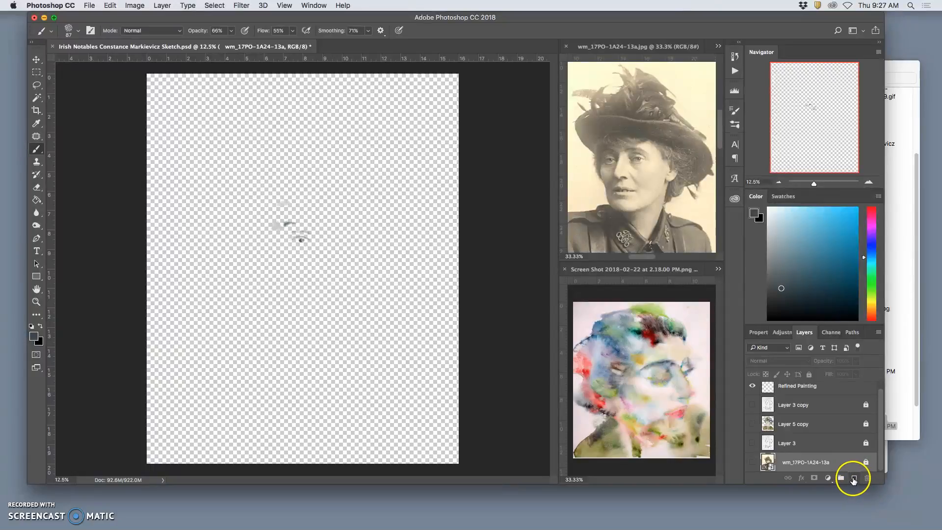
{"action": "left_click", "coordinate": [854, 479]}
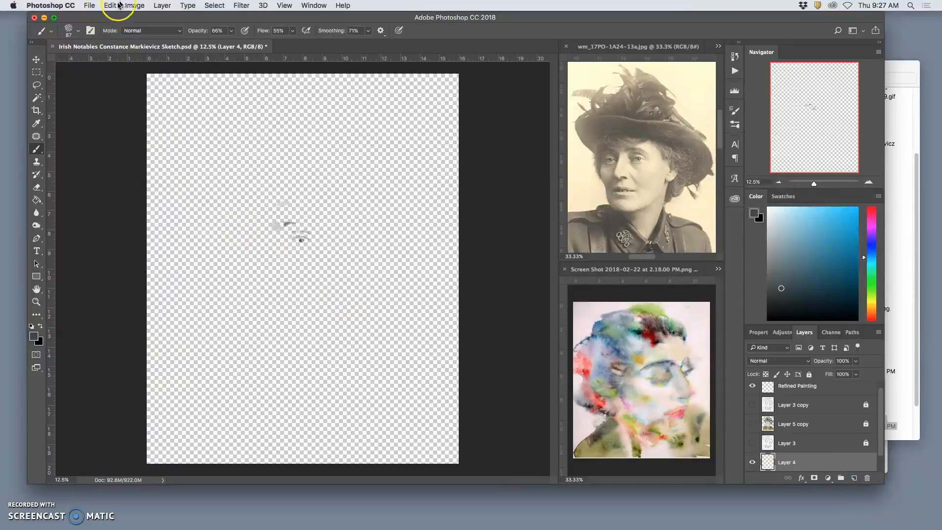
Fill the new layer with black at 100% opacity in Normal mode.
{"action": "left_click", "coordinate": [117, 5]}
{"action": "left_click", "coordinate": [144, 161]}
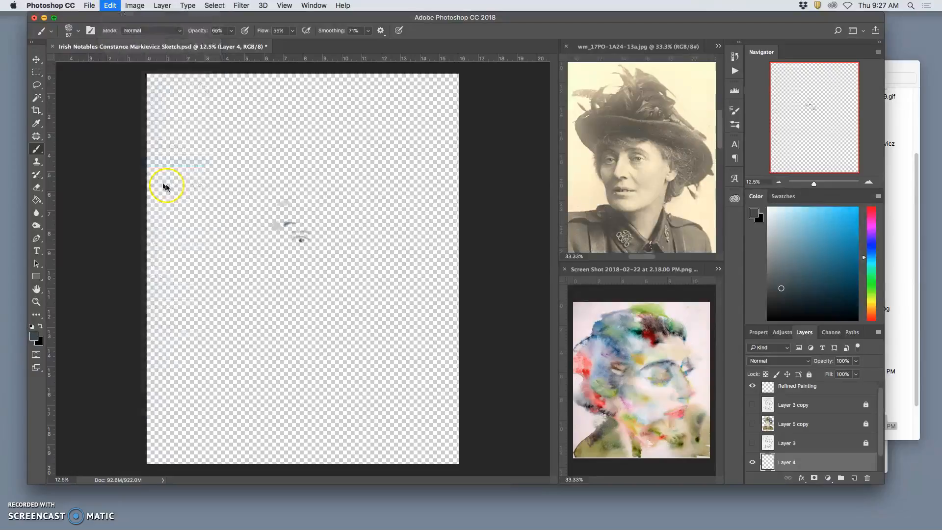
{"action": "left_click", "coordinate": [479, 216]}
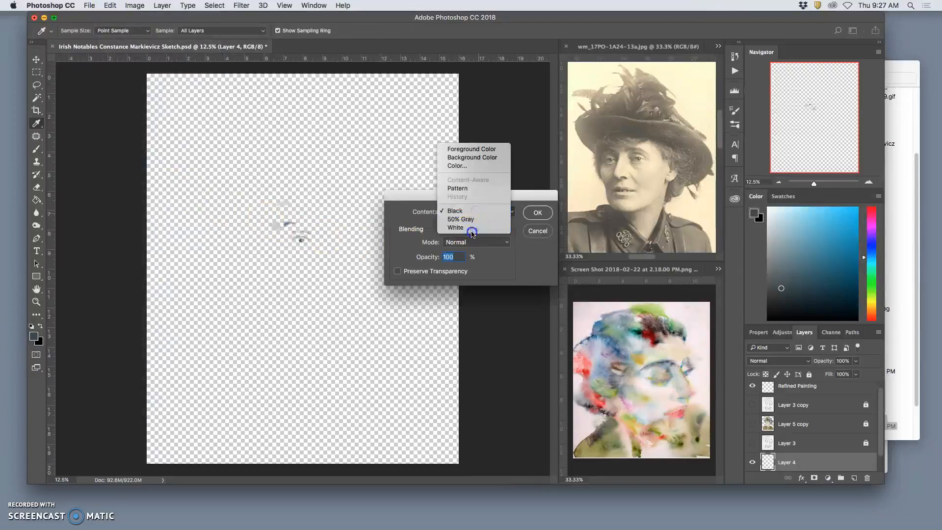
{"action": "left_click", "coordinate": [471, 212]}
{"action": "left_click", "coordinate": [536, 212]}
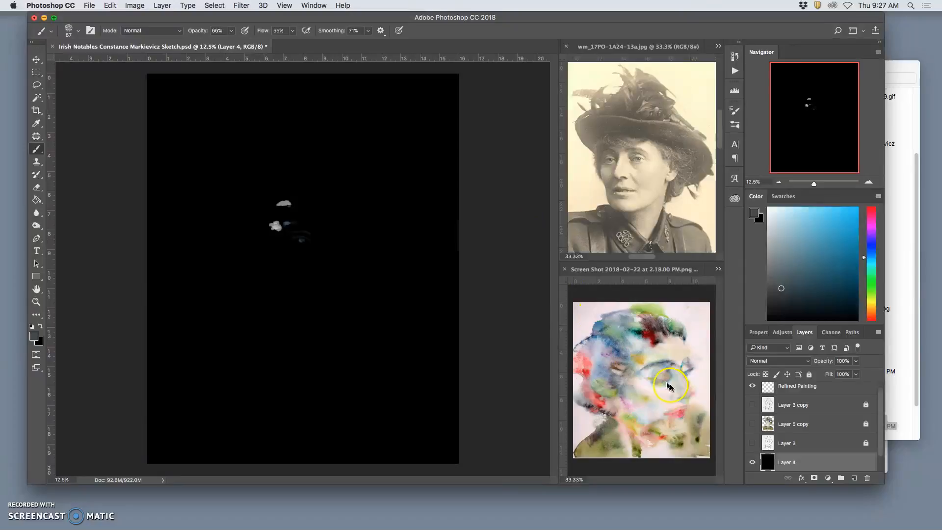
Fill the new bottom layer with white at 100% opacity as a plain background.
{"action": "left_click", "coordinate": [107, 6]}
{"action": "left_click", "coordinate": [128, 163]}
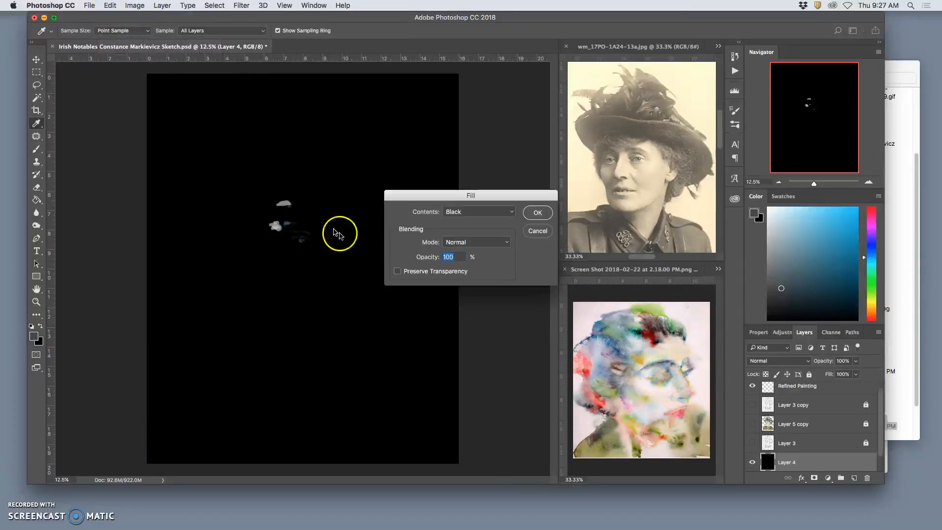
{"action": "left_click", "coordinate": [471, 211]}
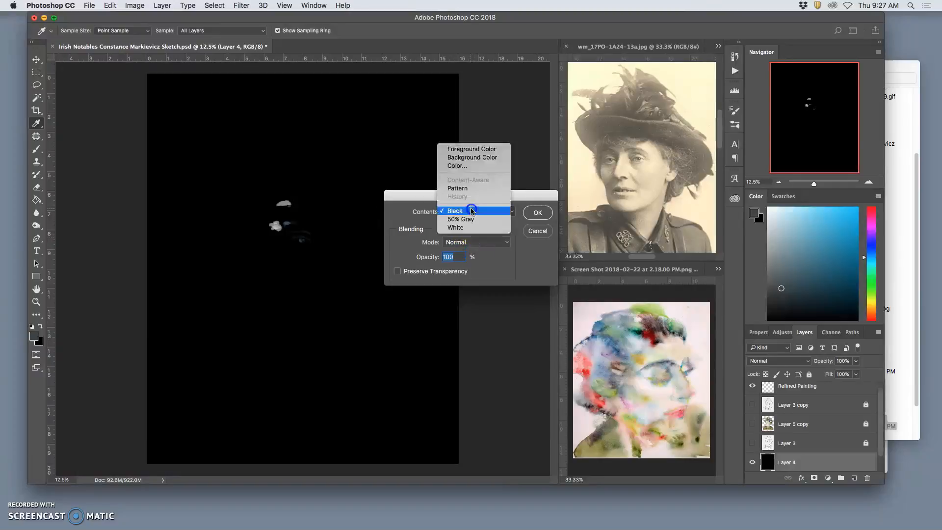
{"action": "left_click", "coordinate": [466, 228]}
{"action": "left_click", "coordinate": [536, 212]}
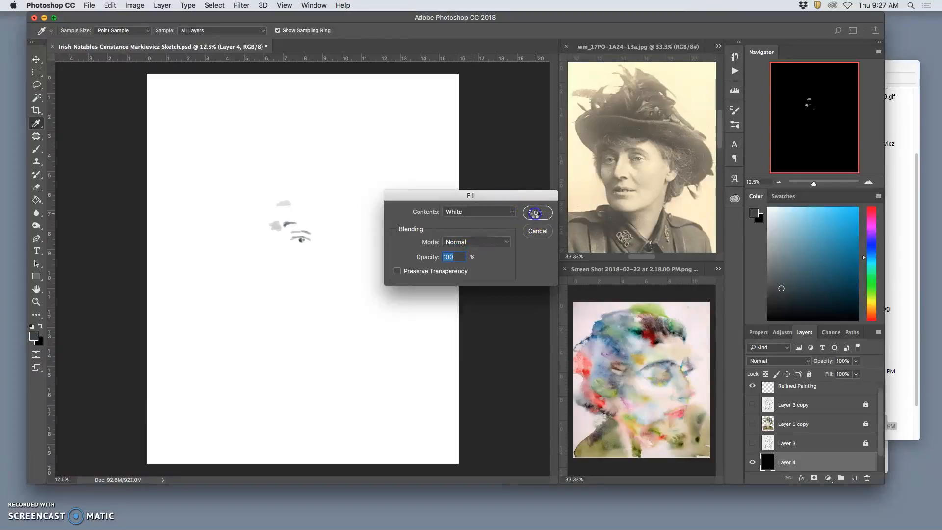
{"action": "key", "text": "b"}
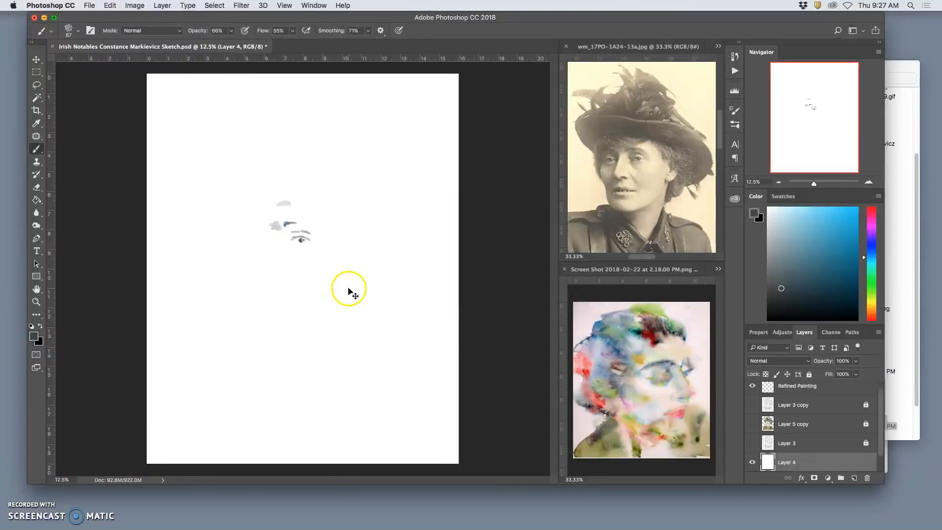
Make the Refined Painting layer with the eye and brow strokes the active layer.
{"action": "key", "text": "super+equal"}
{"action": "key", "text": "super+equal"}
{"action": "key", "text": "super+equal"}
{"action": "key", "text": "super+equal"}
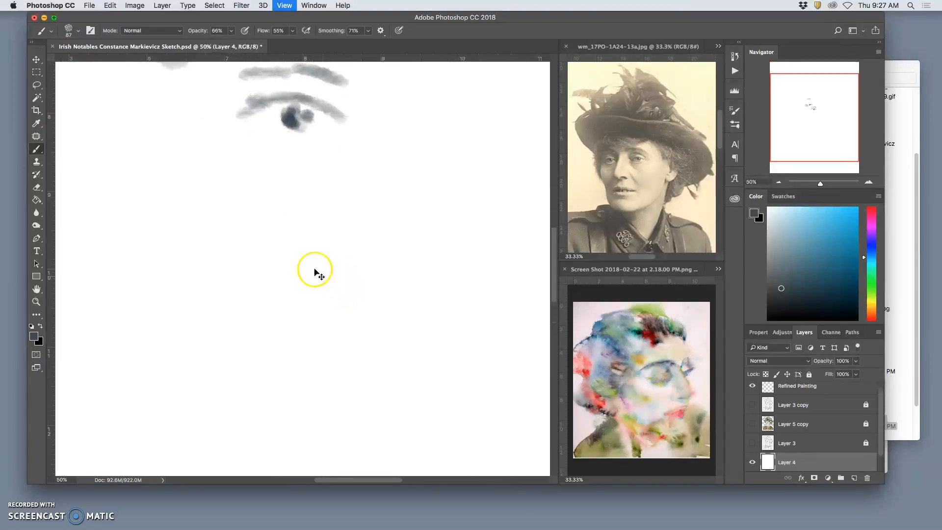
{"action": "key", "text": "super+equal"}
{"action": "left_click_drag", "start_coordinate": [294, 185], "coordinate": [353, 385]}
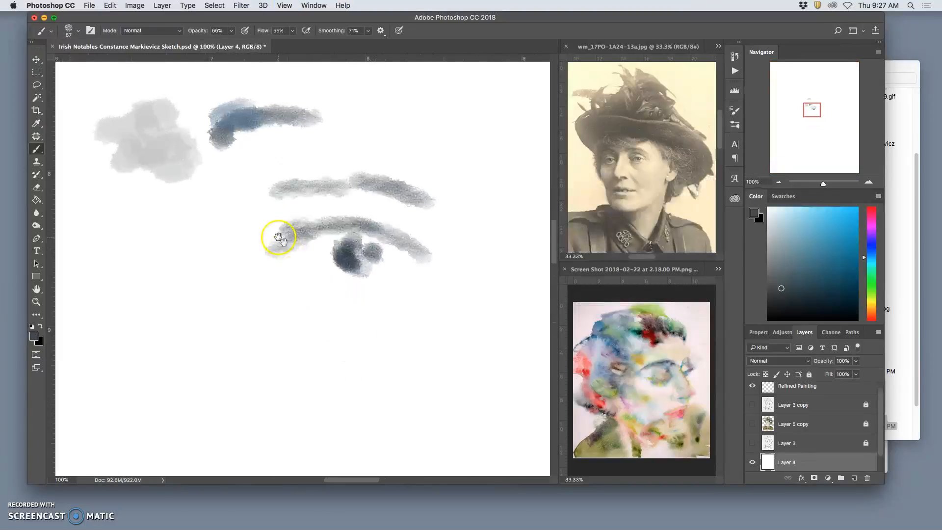
{"action": "left_click_drag", "start_coordinate": [278, 237], "coordinate": [323, 300]}
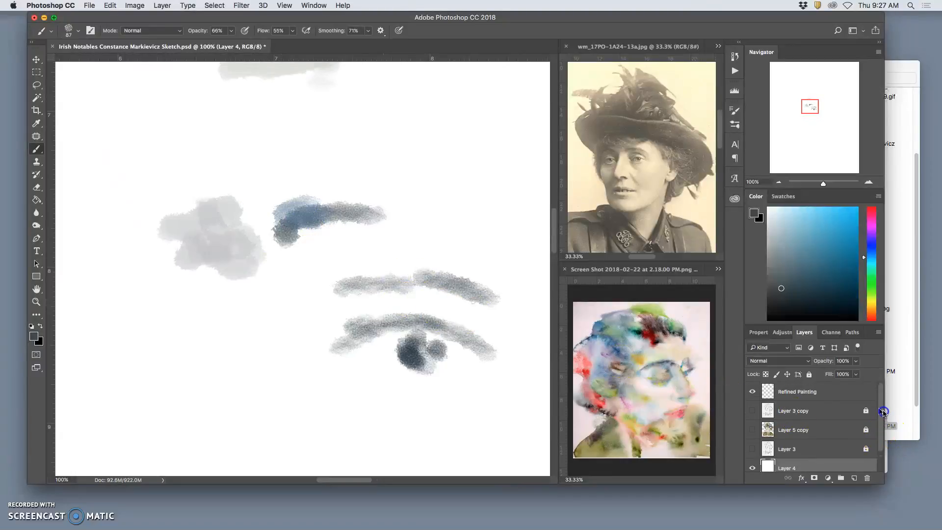
{"action": "left_click", "coordinate": [840, 386]}
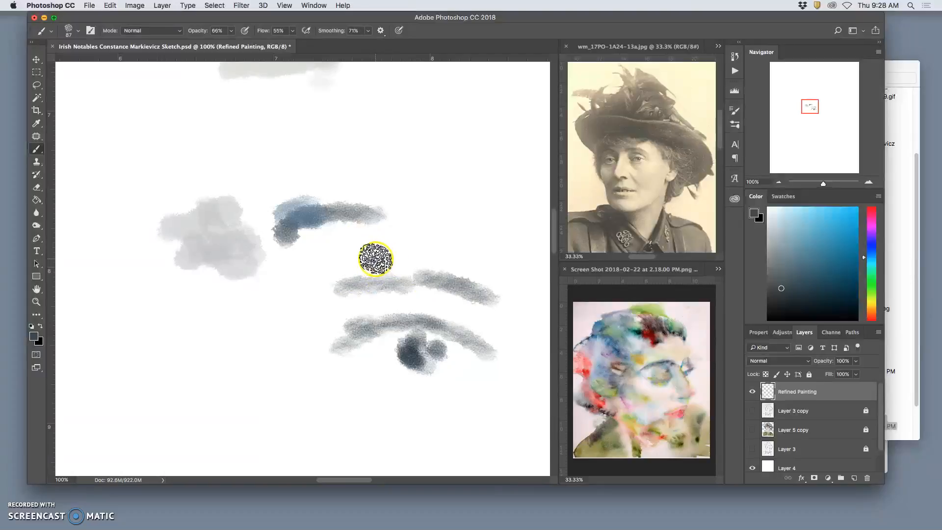
Apply a Gaussian Blur with a 2.7-pixel radius to the Refined Painting layer.
{"action": "left_click", "coordinate": [242, 6]}
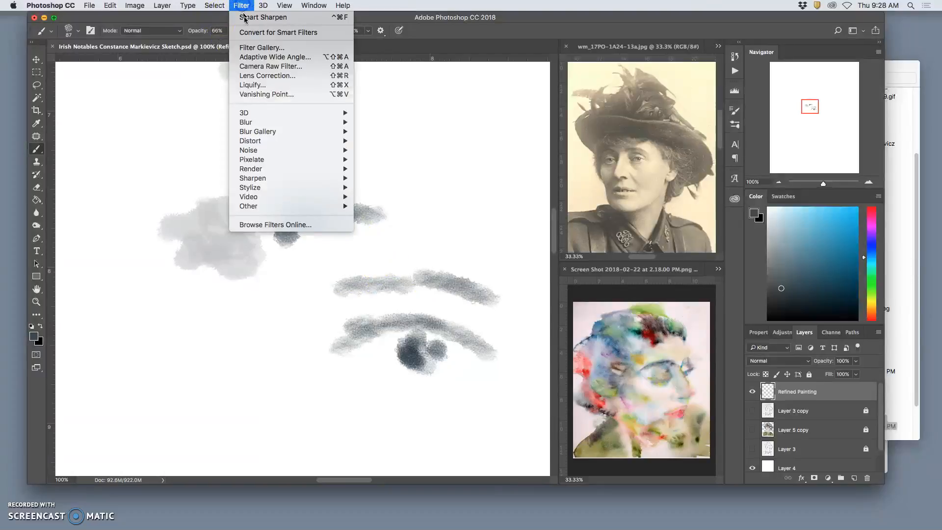
{"action": "mouse_move", "coordinate": [275, 122]}
{"action": "left_click", "coordinate": [380, 160]}
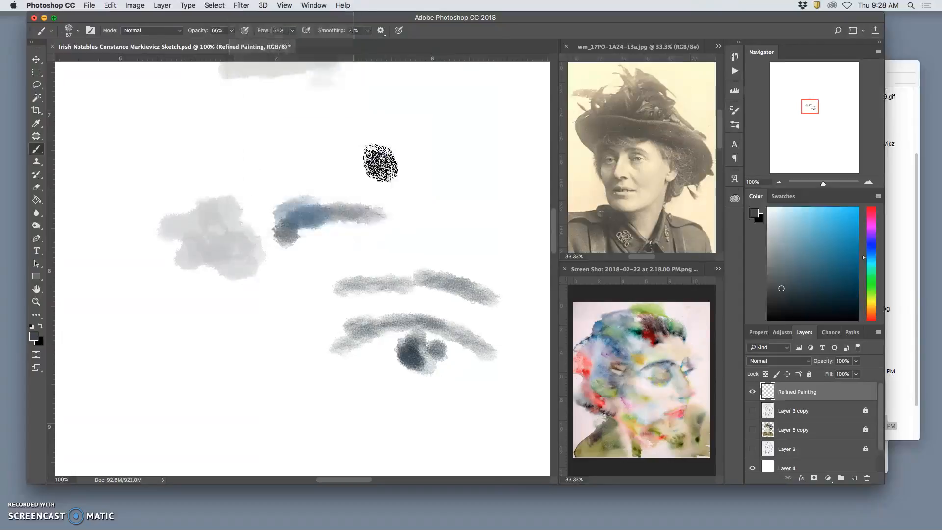
{"action": "left_click_drag", "start_coordinate": [421, 314], "coordinate": [416, 310]}
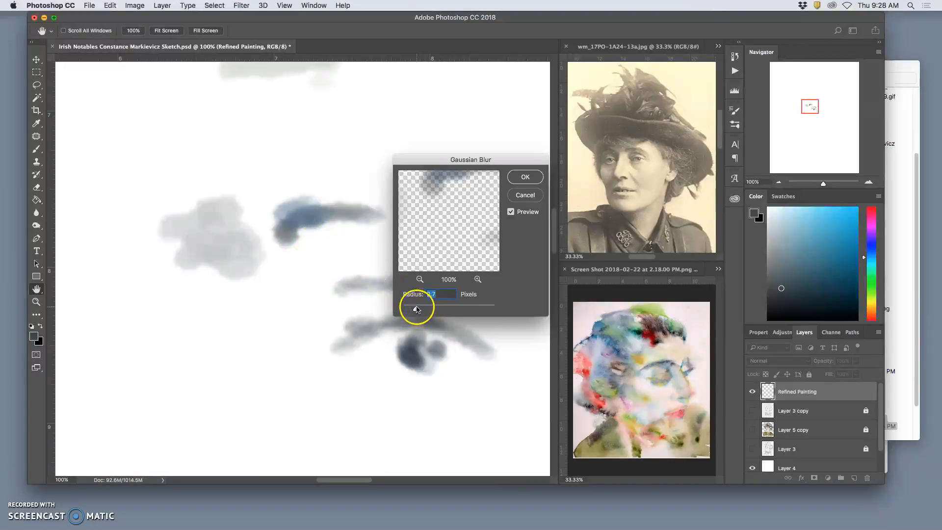
{"action": "left_click", "coordinate": [321, 235], "text": "super"}
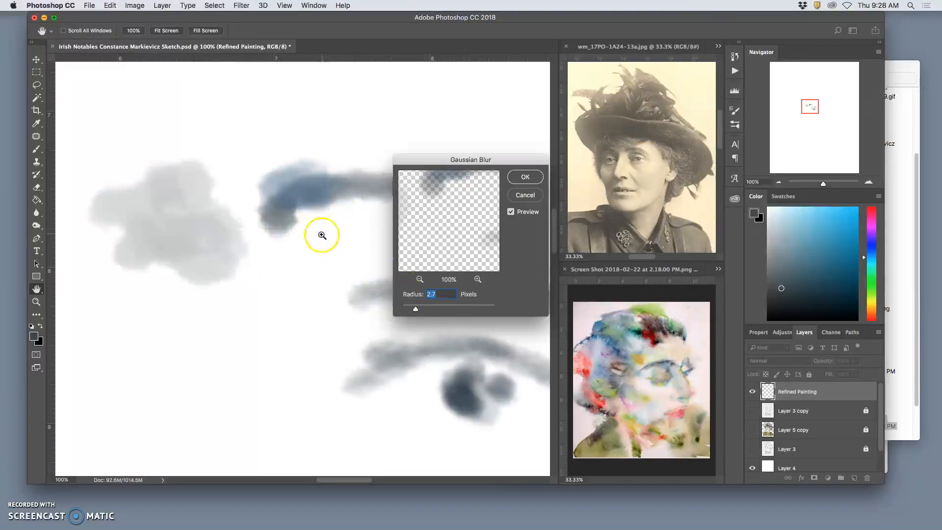
{"action": "left_click", "coordinate": [321, 235], "text": "super"}
{"action": "left_click", "coordinate": [322, 231], "text": "super"}
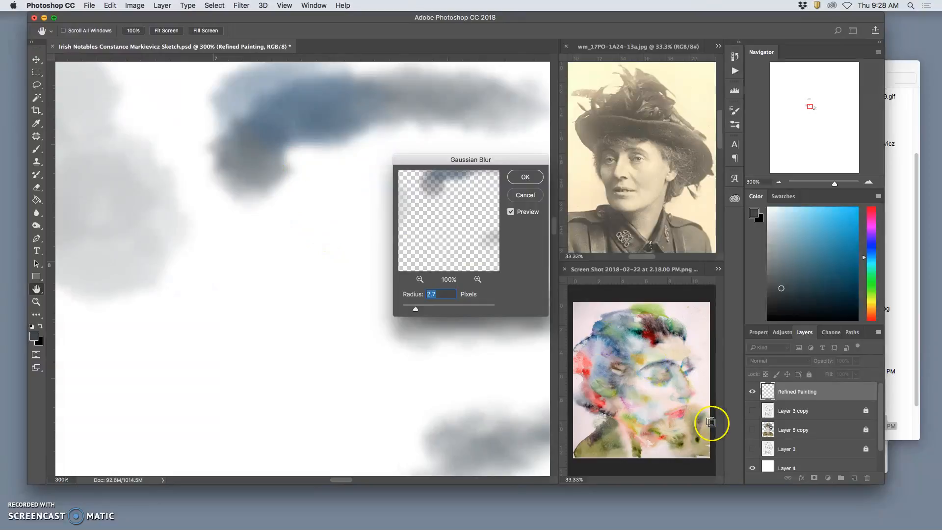
{"action": "left_click", "coordinate": [528, 178]}
Toggle the Layer 5 copy watercolour on and off to compare its texture with the blurred strokes.
{"action": "left_click", "coordinate": [753, 430]}
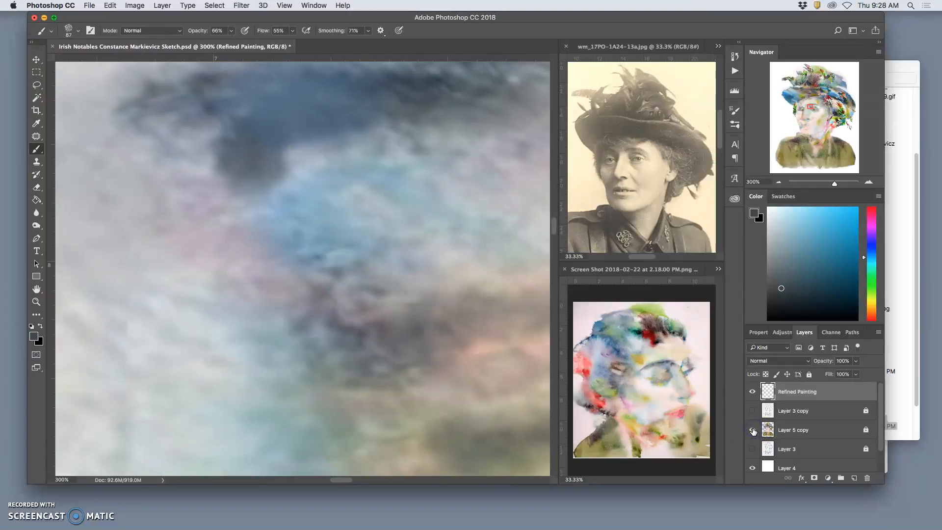
{"action": "left_click", "coordinate": [752, 430]}
{"action": "left_click", "coordinate": [751, 429]}
{"action": "left_click", "coordinate": [750, 429]}
{"action": "key", "text": "super+minus"}
{"action": "key", "text": "super+minus"}
{"action": "key", "text": "super+minus"}
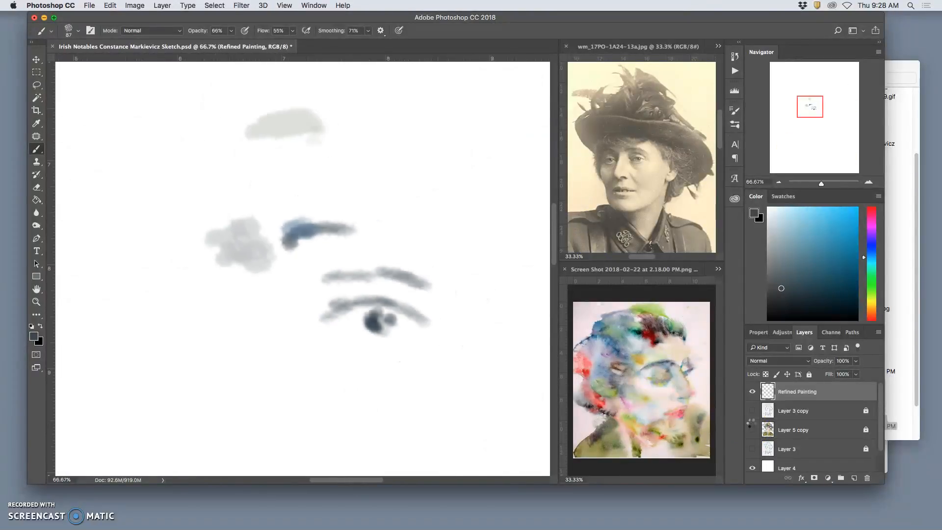
{"action": "left_click", "coordinate": [750, 430]}
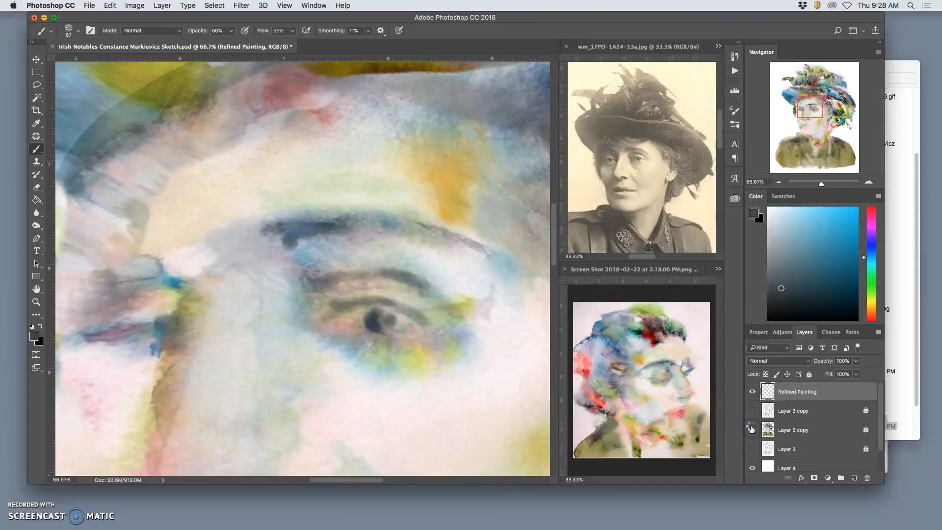
{"action": "left_click", "coordinate": [750, 429]}
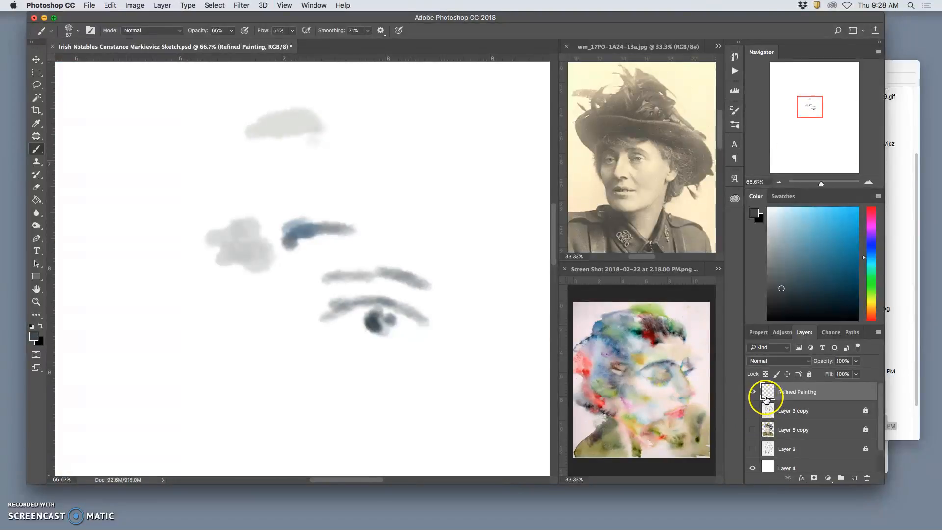
{"action": "left_click", "coordinate": [752, 431]}
{"action": "left_click", "coordinate": [751, 430]}
Revert the Refined Painting layer to the history state before the Gaussian Blur.
{"action": "left_click", "coordinate": [826, 392]}
{"action": "left_click", "coordinate": [734, 57]}
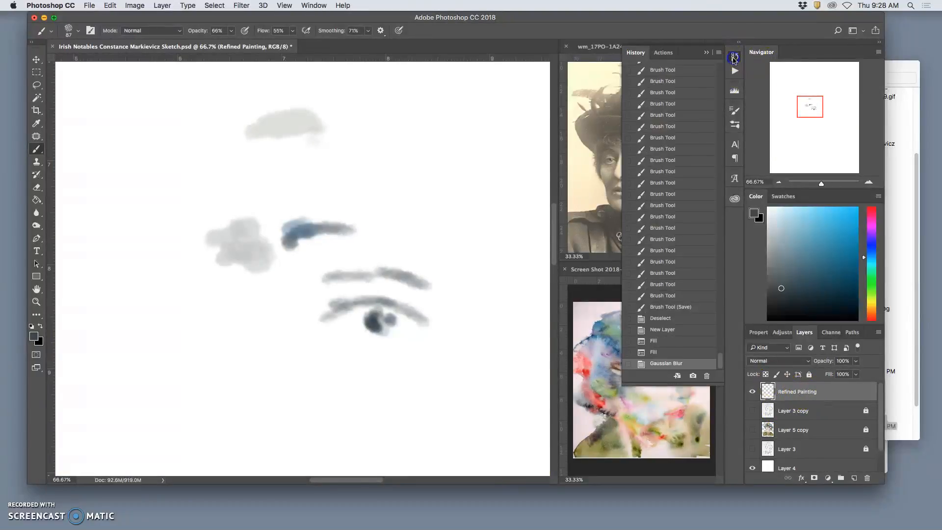
{"action": "left_click", "coordinate": [659, 352]}
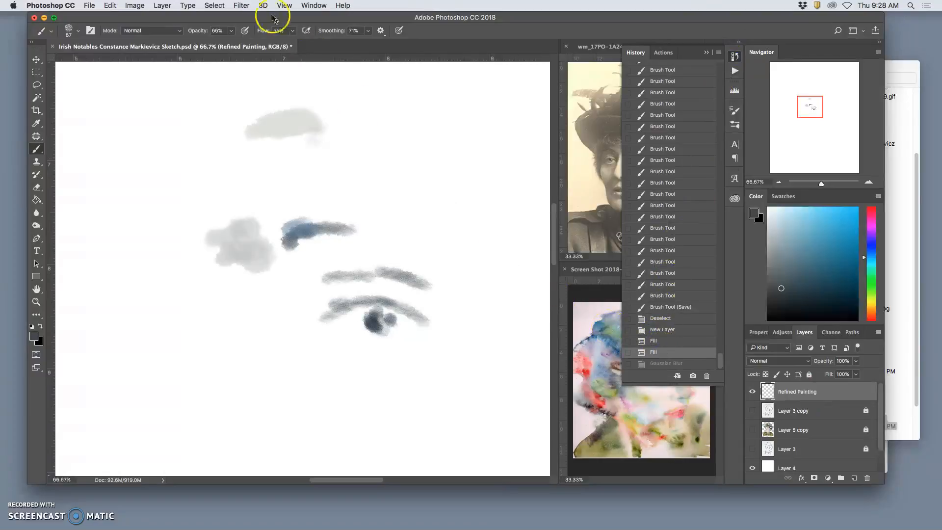
Apply a subtler Gaussian Blur with a 1.1-pixel radius to the Refined Painting layer.
{"action": "left_click", "coordinate": [242, 5]}
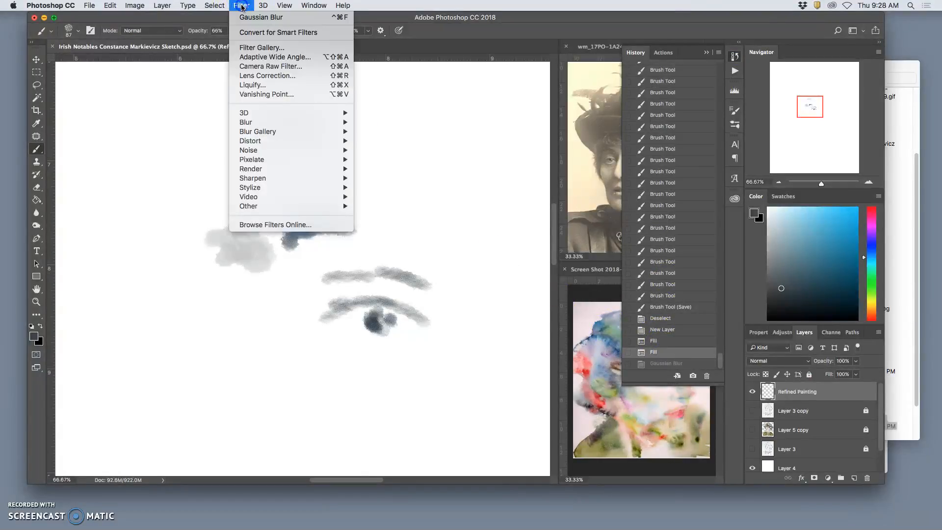
{"action": "mouse_move", "coordinate": [256, 123]}
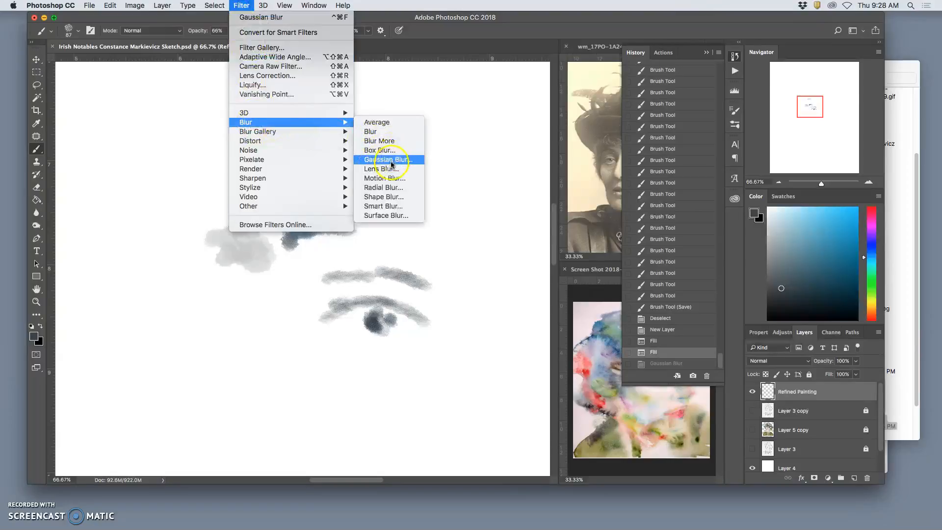
{"action": "left_click", "coordinate": [387, 159]}
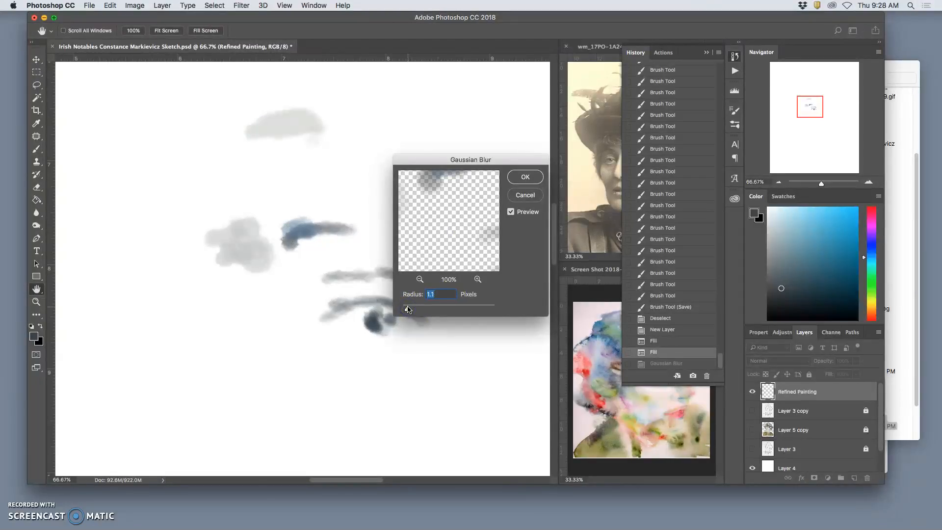
{"action": "left_click", "coordinate": [523, 177]}
{"action": "key", "text": "b"}
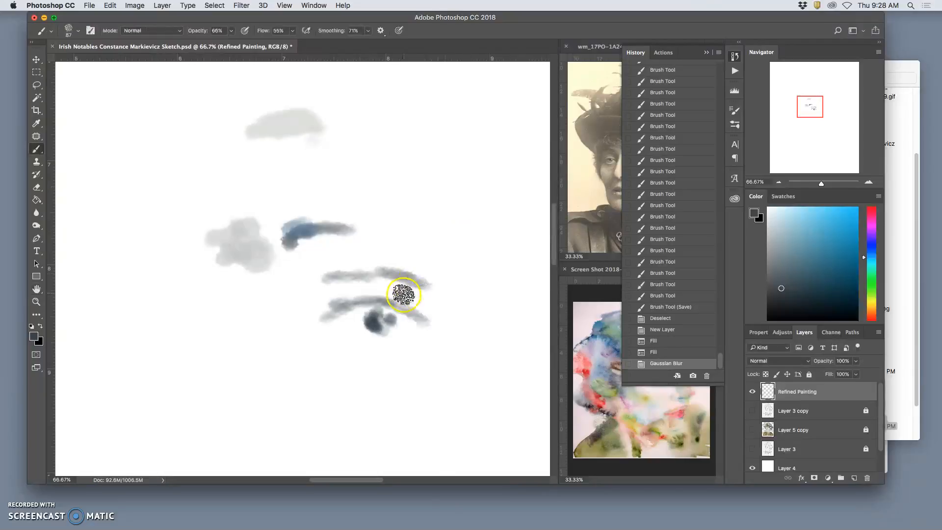
Compare the brow strokes up close with and without the blur by undoing and redoing it.
{"action": "scroll", "coordinate": [399, 290], "scroll_direction": "up", "scroll_amount": 5}
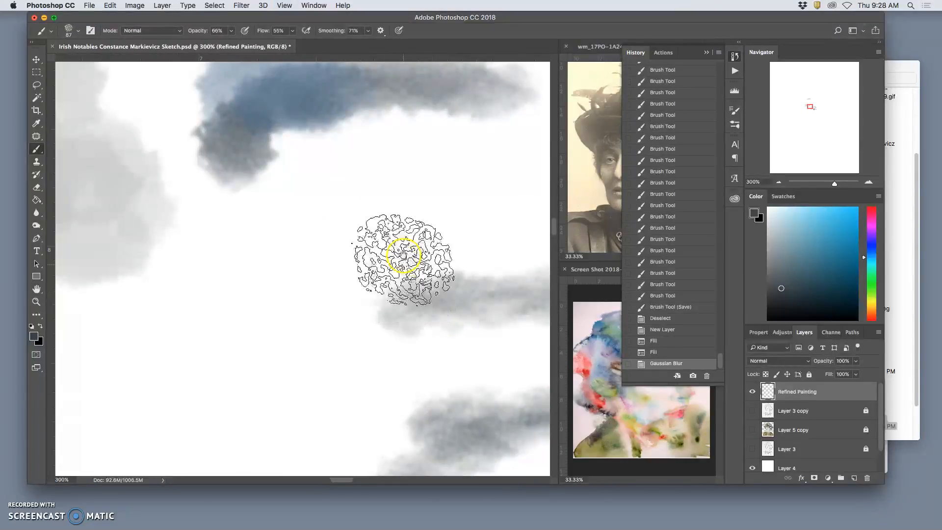
{"action": "key", "text": "super+z"}
{"action": "scroll", "coordinate": [403, 294], "scroll_direction": "up", "scroll_amount": 2}
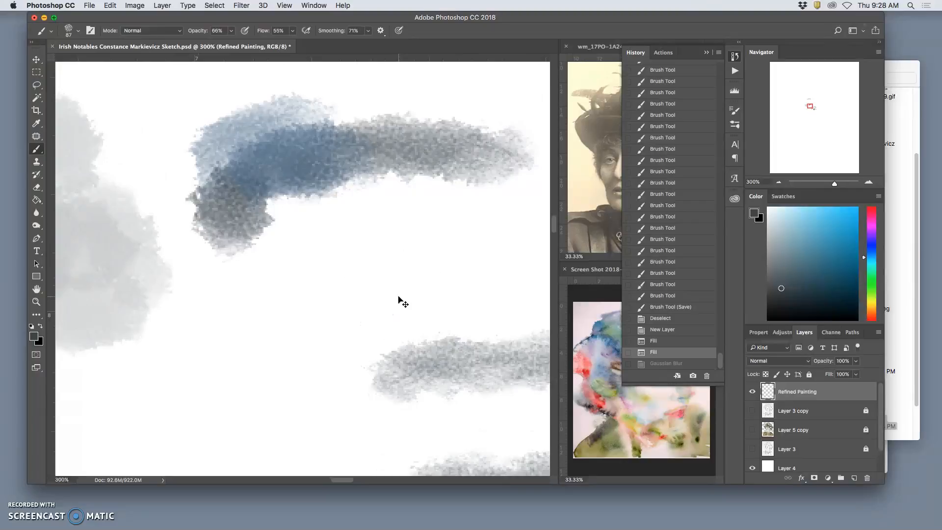
{"action": "key", "text": "super+z"}
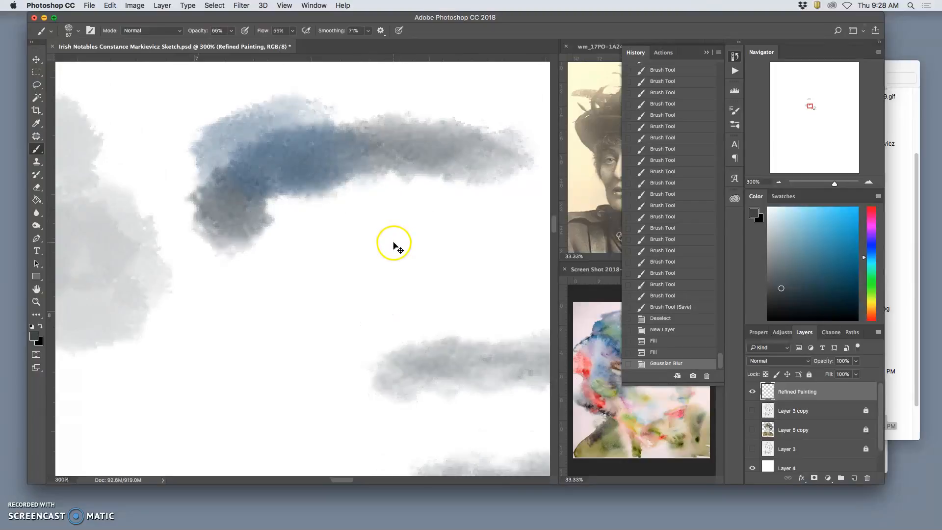
Show the Layer 5 copy watercolour beneath the blurred strokes and check how they blend around the eye.
{"action": "left_click", "coordinate": [753, 430]}
{"action": "mouse_move", "coordinate": [473, 305]}
{"action": "left_mouse_down"}
{"action": "mouse_move", "coordinate": [245, 163]}
{"action": "mouse_move", "coordinate": [351, 269]}
{"action": "mouse_move", "coordinate": [299, 184]}
{"action": "left_mouse_up"}
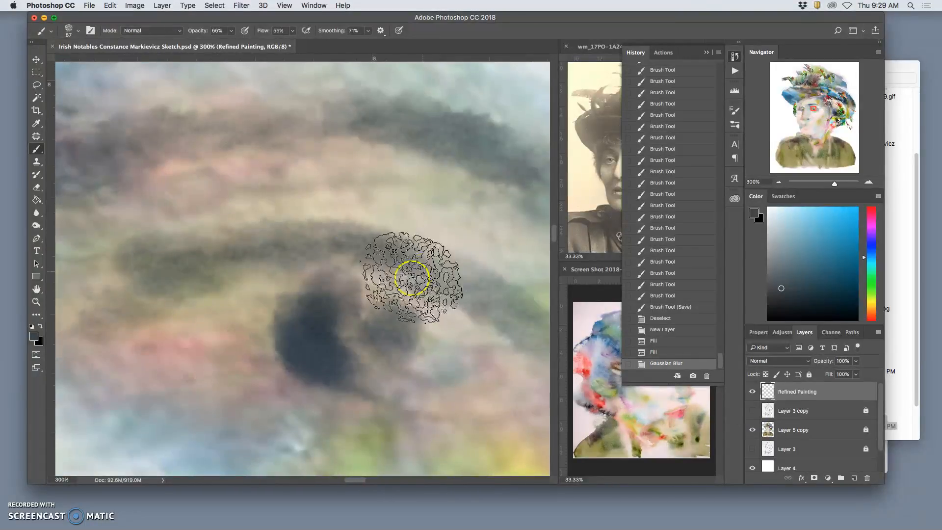
{"action": "left_click", "coordinate": [752, 431]}
{"action": "left_click", "coordinate": [752, 430]}
{"action": "key", "text": "super+minus"}
{"action": "key", "text": "super+minus"}
{"action": "key", "text": "super+minus"}
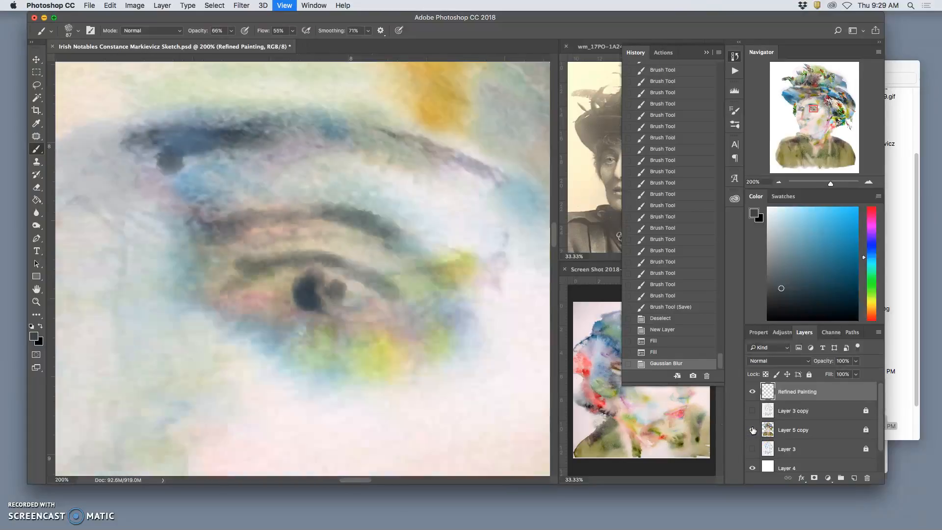
Duplicate the Layer 5 copy watercolour layer and hide the original beneath it.
{"action": "left_click", "coordinate": [801, 429]}
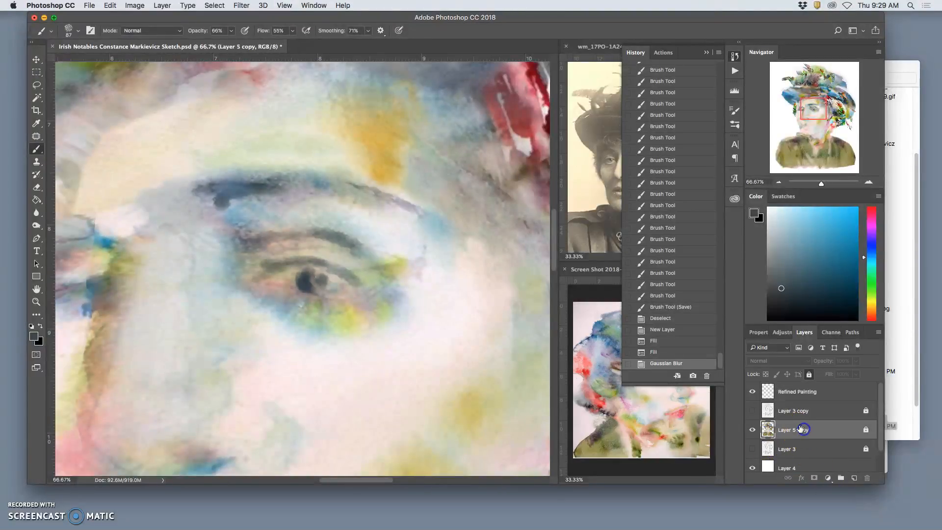
{"action": "key", "text": "super+j"}
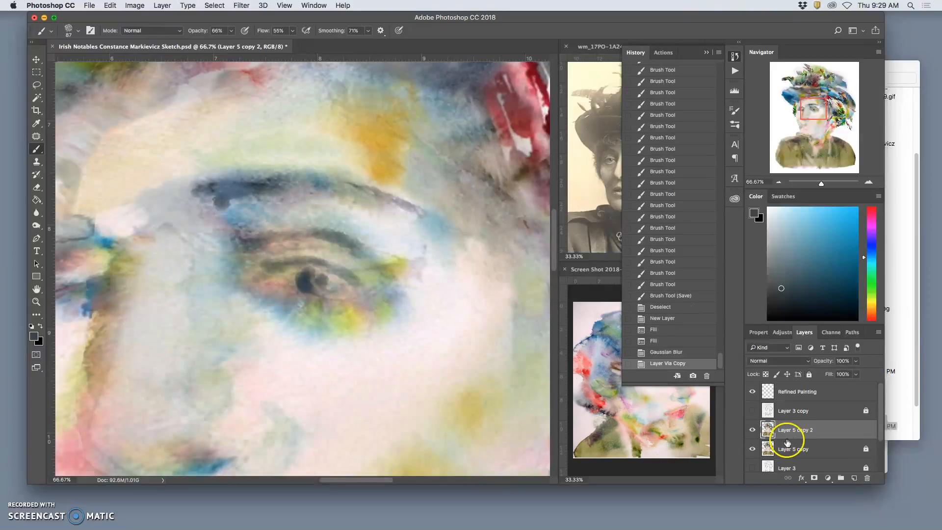
{"action": "key", "text": "super+minus"}
{"action": "key", "text": "super+minus"}
{"action": "key", "text": "super+minus"}
{"action": "key", "text": "super+minus"}
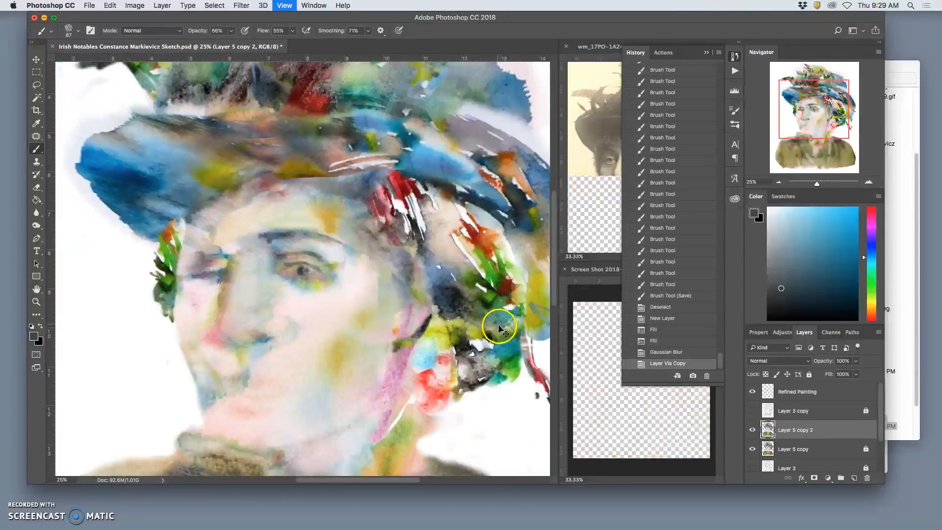
{"action": "key", "text": "super+minus"}
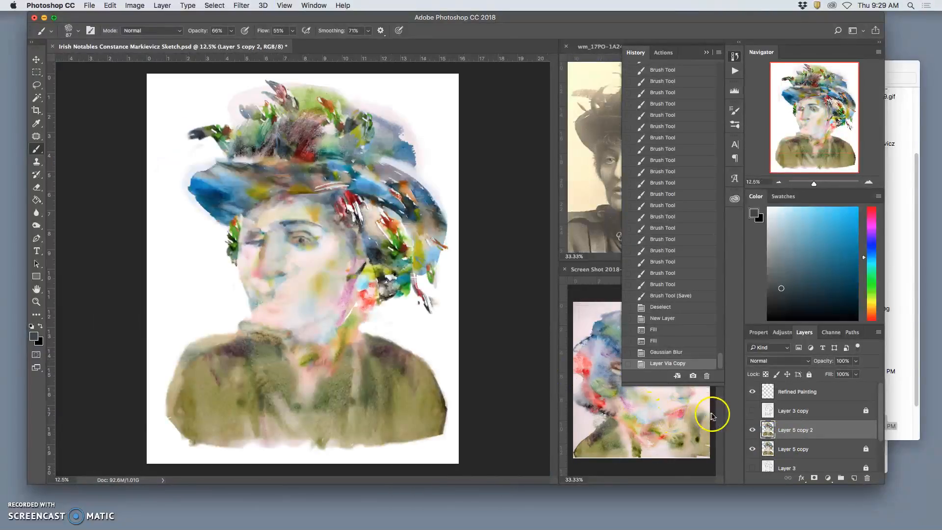
{"action": "left_click", "coordinate": [753, 449]}
{"action": "left_click", "coordinate": [753, 449]}
{"action": "left_click", "coordinate": [753, 449]}
{"action": "left_click", "coordinate": [753, 450]}
{"action": "left_click", "coordinate": [754, 450]}
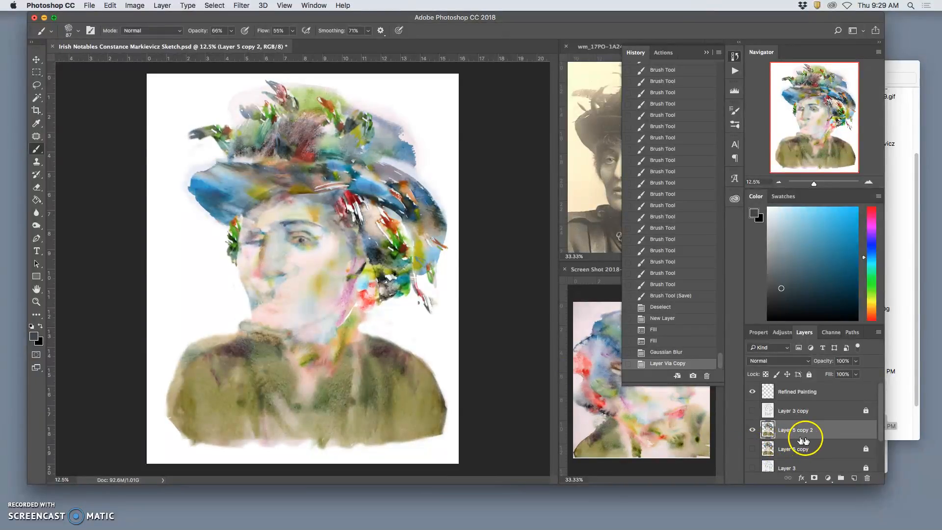
Sharpen the duplicated watercolour layer with Smart Sharpen at 383% amount, 1.9-pixel radius, 10% noise reduction and Lens Blur removal.
{"action": "left_click", "coordinate": [241, 6]}
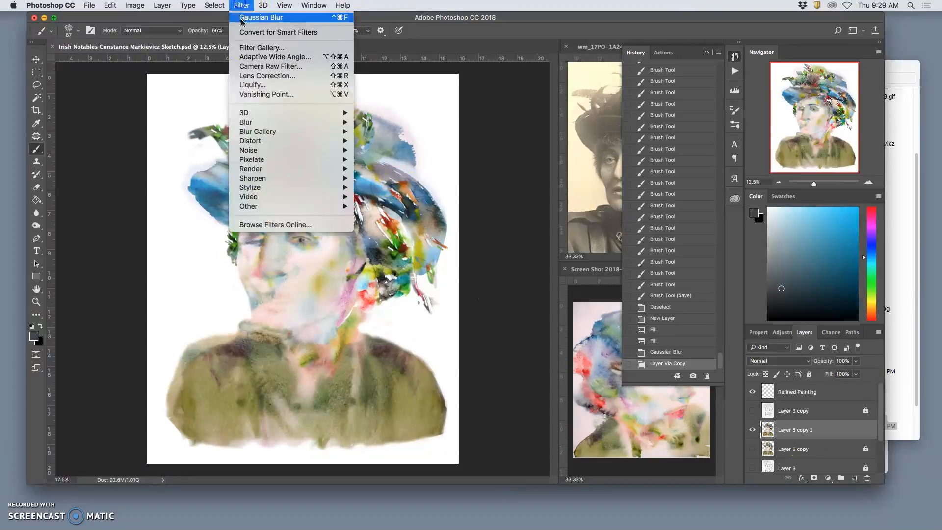
{"action": "mouse_move", "coordinate": [257, 179]}
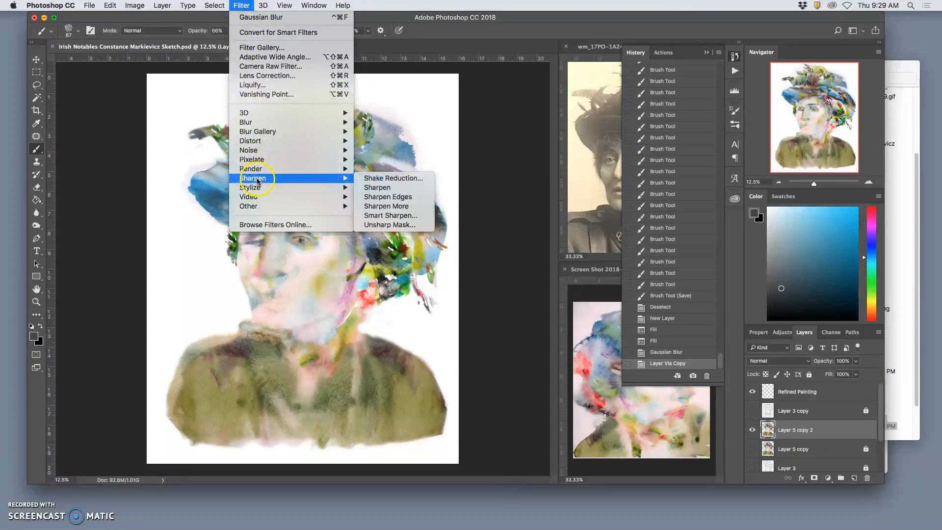
{"action": "left_click", "coordinate": [391, 215]}
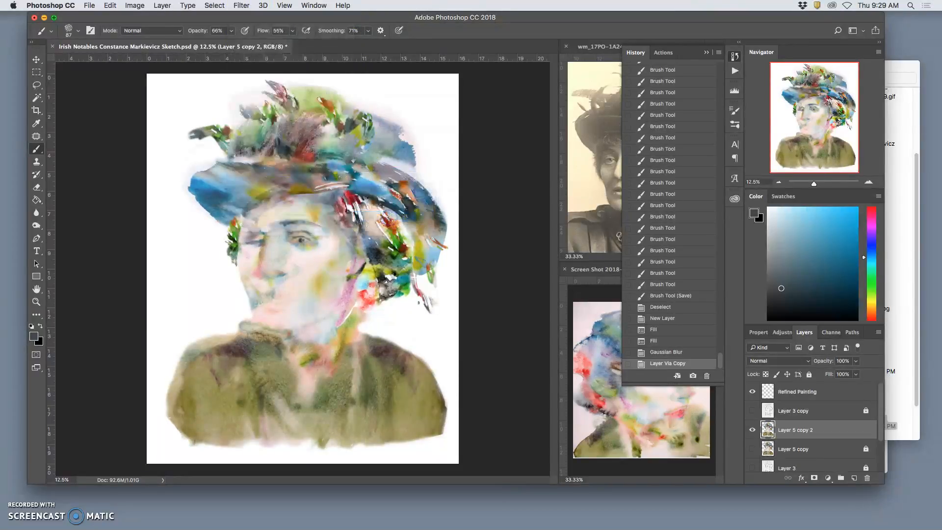
{"action": "left_click", "coordinate": [341, 258], "text": "super"}
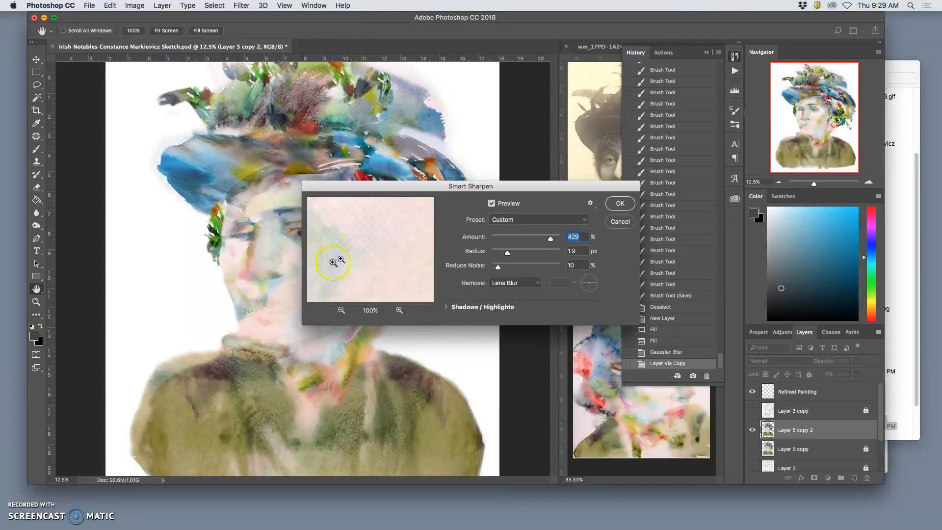
{"action": "left_click", "coordinate": [228, 279], "text": "super"}
{"action": "left_click", "coordinate": [236, 275], "text": "super"}
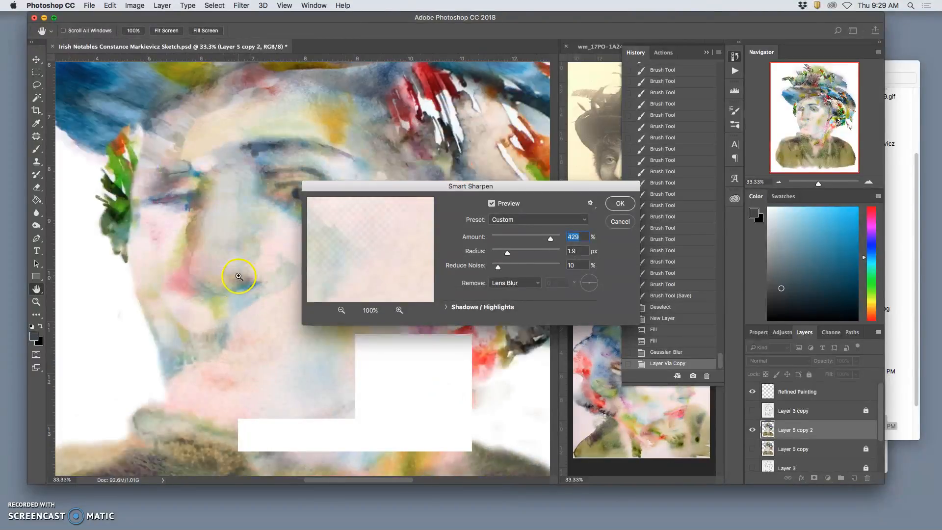
{"action": "left_click", "coordinate": [240, 275], "text": "super"}
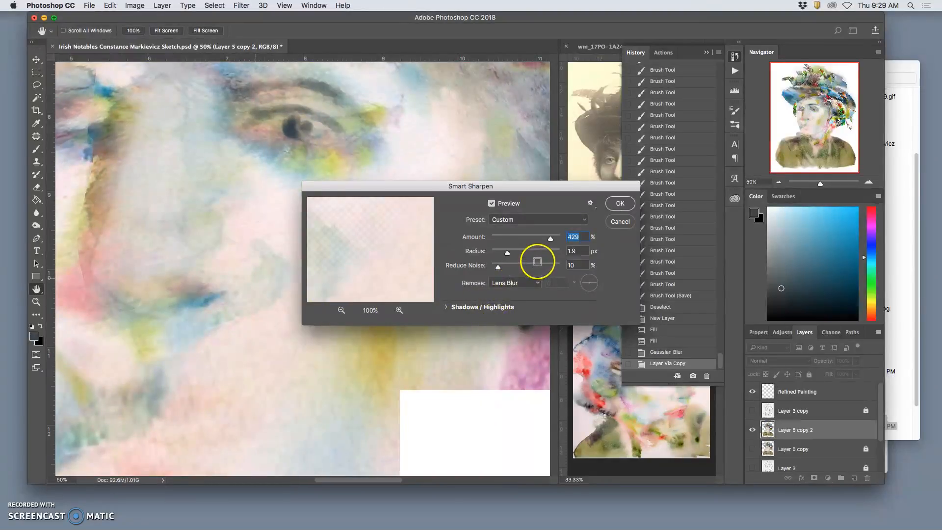
{"action": "key", "text": "super+equal"}
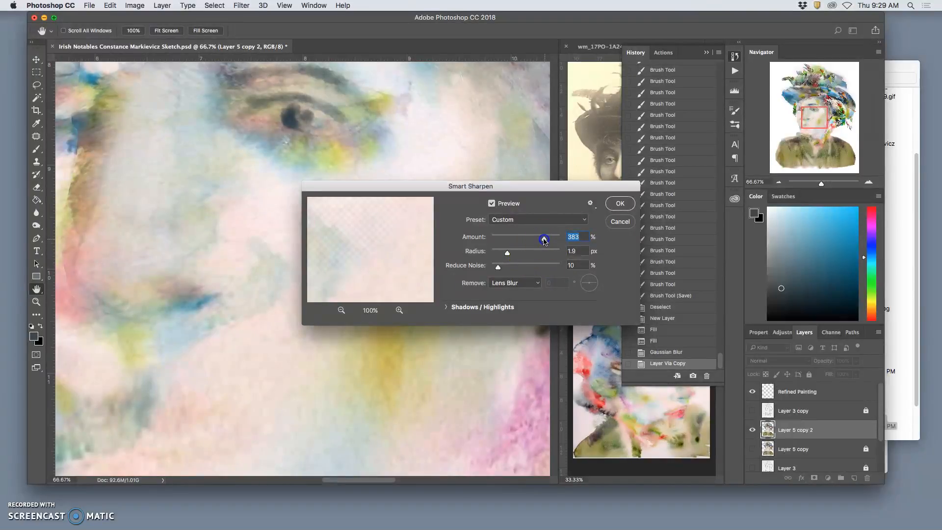
{"action": "left_click", "coordinate": [620, 205]}
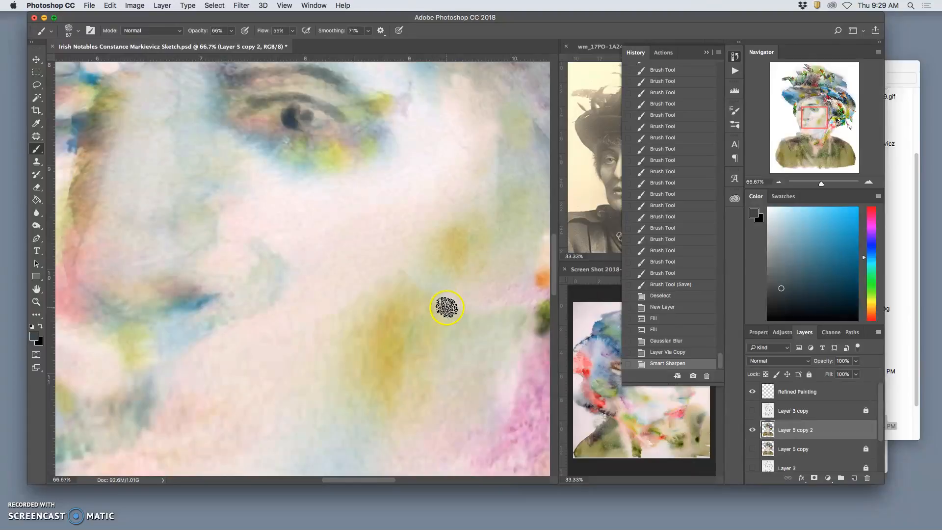
Compare the sharpened Layer 5 copy 2 with the unsharpened Layer 5 copy by toggling their visibility.
{"action": "left_click", "coordinate": [752, 448]}
{"action": "left_click", "coordinate": [753, 430]}
{"action": "left_click", "coordinate": [752, 430]}
{"action": "left_click", "coordinate": [752, 430]}
{"action": "left_click", "coordinate": [752, 430]}
{"action": "left_click", "coordinate": [752, 449]}
{"action": "left_click", "coordinate": [753, 430]}
{"action": "left_click", "coordinate": [753, 430]}
{"action": "left_click", "coordinate": [754, 430]}
{"action": "left_click", "coordinate": [754, 431]}
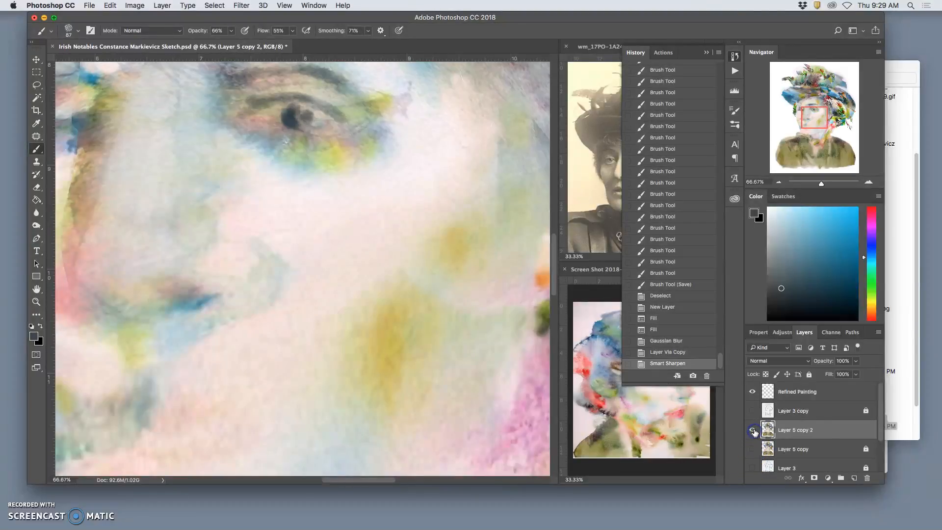
Clone soft cheek texture over the hard edges beside the nostril and upper lip with the Clone Stamp at 74% opacity.
{"action": "left_click_drag", "start_coordinate": [379, 230], "coordinate": [486, 288]}
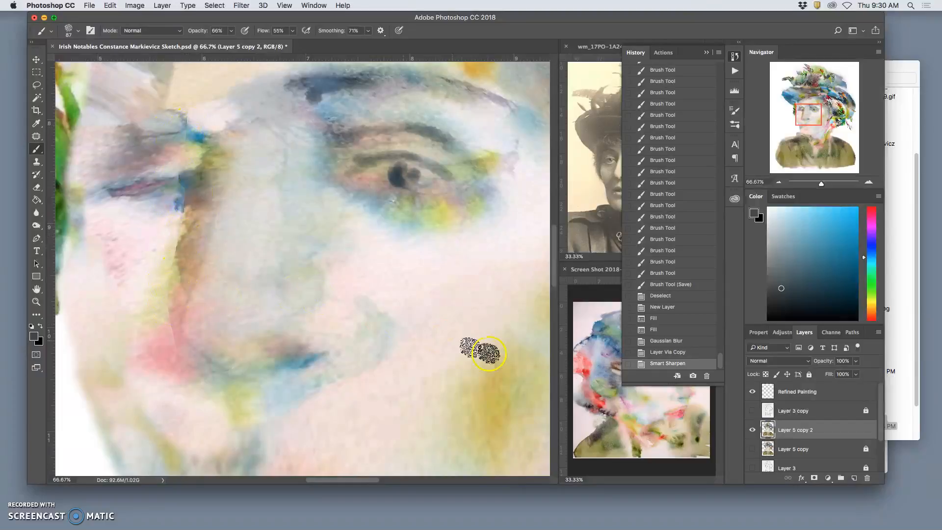
{"action": "left_click", "coordinate": [36, 161]}
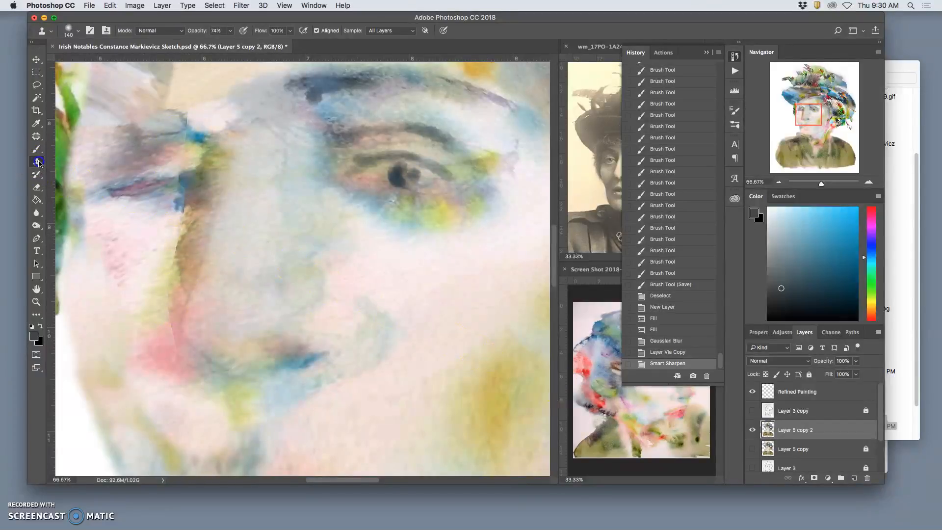
{"action": "left_click", "coordinate": [137, 234], "text": "alt"}
{"action": "left_click", "coordinate": [175, 336]}
{"action": "mouse_move", "coordinate": [170, 318]}
{"action": "left_mouse_down"}
{"action": "mouse_move", "coordinate": [172, 354]}
{"action": "mouse_move", "coordinate": [193, 365]}
{"action": "mouse_move", "coordinate": [192, 382]}
{"action": "mouse_move", "coordinate": [168, 340]}
{"action": "mouse_move", "coordinate": [206, 339]}
{"action": "mouse_move", "coordinate": [197, 384]}
{"action": "mouse_move", "coordinate": [221, 382]}
{"action": "mouse_move", "coordinate": [238, 351]}
{"action": "mouse_move", "coordinate": [196, 365]}
{"action": "mouse_move", "coordinate": [207, 375]}
{"action": "mouse_move", "coordinate": [200, 370]}
{"action": "mouse_move", "coordinate": [253, 340]}
{"action": "mouse_move", "coordinate": [232, 360]}
{"action": "mouse_move", "coordinate": [246, 346]}
{"action": "left_mouse_up"}
{"action": "left_click", "coordinate": [192, 396]}
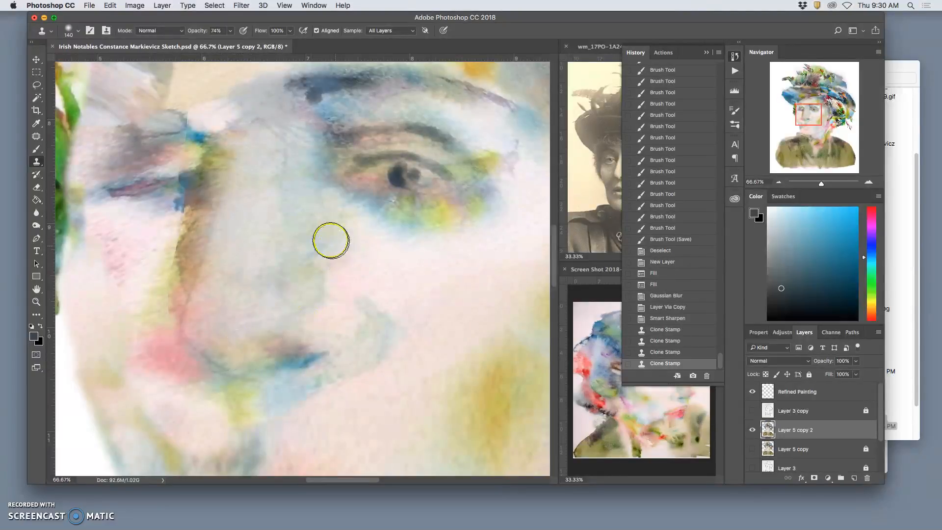
Clone paint from the inner brow over the hard edges at the nose bridge and the closed eye's inner corner.
{"action": "left_click", "coordinate": [203, 115], "text": "alt"}
{"action": "left_click", "coordinate": [193, 116]}
{"action": "left_click", "coordinate": [179, 116]}
{"action": "left_click", "coordinate": [193, 126]}
{"action": "mouse_move", "coordinate": [193, 126]}
{"action": "left_mouse_down"}
{"action": "mouse_move", "coordinate": [196, 178]}
{"action": "mouse_move", "coordinate": [169, 130]}
{"action": "mouse_move", "coordinate": [189, 185]}
{"action": "mouse_move", "coordinate": [187, 158]}
{"action": "mouse_move", "coordinate": [174, 169]}
{"action": "mouse_move", "coordinate": [182, 158]}
{"action": "mouse_move", "coordinate": [247, 152]}
{"action": "mouse_move", "coordinate": [183, 167]}
{"action": "mouse_move", "coordinate": [180, 139]}
{"action": "mouse_move", "coordinate": [191, 139]}
{"action": "mouse_move", "coordinate": [179, 137]}
{"action": "mouse_move", "coordinate": [173, 157]}
{"action": "left_mouse_up"}
{"action": "left_click", "coordinate": [175, 168]}
{"action": "left_click", "coordinate": [244, 155]}
{"action": "left_click", "coordinate": [171, 240]}
Clone texture sampled around both eyes over the harsh dark patch at the closed eye's inner corner.
{"action": "left_click", "coordinate": [167, 207], "text": "alt"}
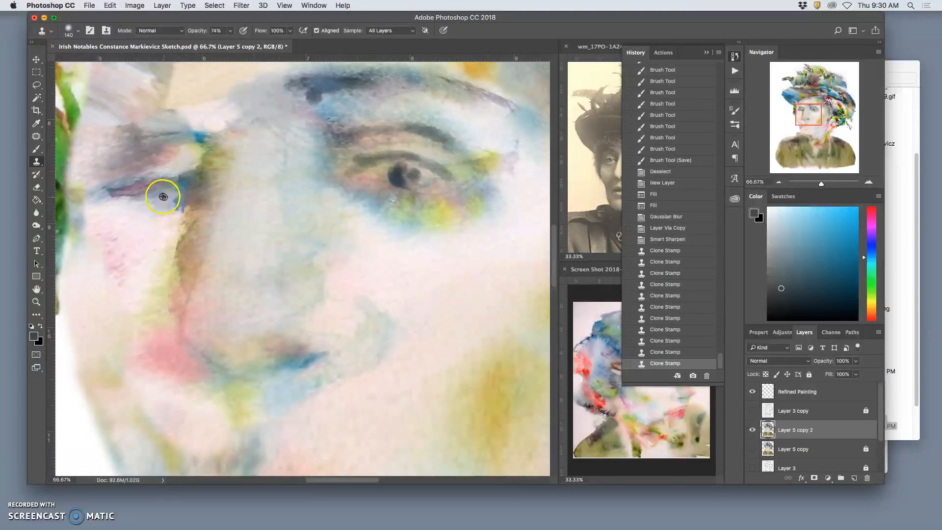
{"action": "left_click", "coordinate": [362, 148]}
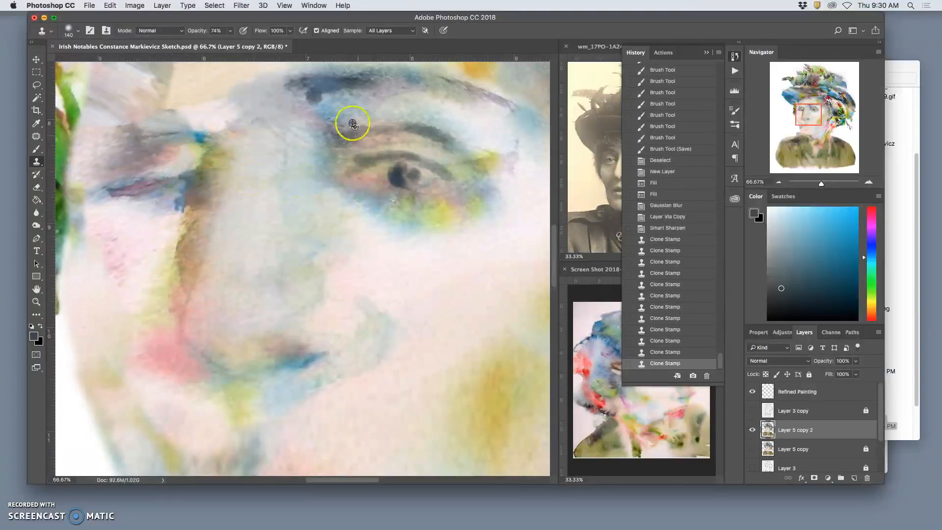
{"action": "mouse_move", "coordinate": [185, 179]}
{"action": "left_mouse_down"}
{"action": "mouse_move", "coordinate": [172, 183]}
{"action": "mouse_move", "coordinate": [195, 178]}
{"action": "left_mouse_up"}
{"action": "left_click", "coordinate": [378, 92], "text": "alt"}
{"action": "left_click", "coordinate": [446, 192], "text": "alt"}
{"action": "mouse_move", "coordinate": [183, 189]}
{"action": "left_mouse_down"}
{"action": "mouse_move", "coordinate": [178, 200]}
{"action": "mouse_move", "coordinate": [183, 192]}
{"action": "left_mouse_up"}
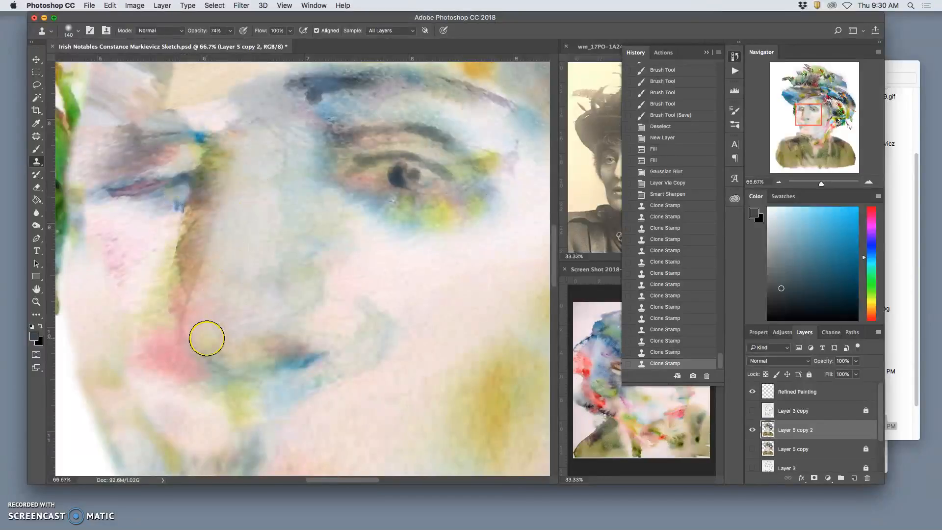
Clone pale cheek tones along the side of the nose, from under the closed eye down to the pink patch.
{"action": "left_click_drag", "start_coordinate": [231, 273], "coordinate": [364, 287]}
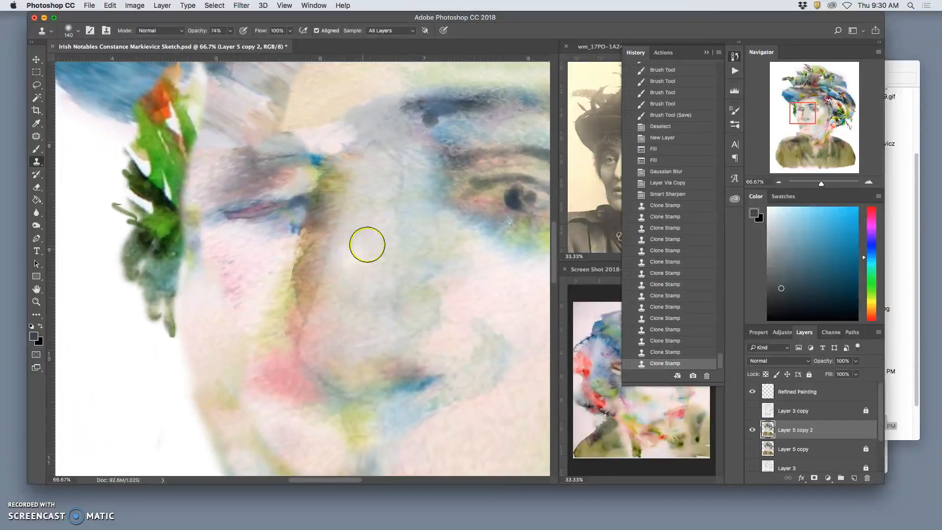
{"action": "left_click", "coordinate": [282, 266], "text": "alt"}
{"action": "mouse_move", "coordinate": [291, 265]}
{"action": "left_mouse_down"}
{"action": "mouse_move", "coordinate": [294, 246]}
{"action": "mouse_move", "coordinate": [277, 296]}
{"action": "mouse_move", "coordinate": [300, 245]}
{"action": "mouse_move", "coordinate": [286, 248]}
{"action": "mouse_move", "coordinate": [296, 221]}
{"action": "mouse_move", "coordinate": [304, 225]}
{"action": "mouse_move", "coordinate": [270, 238]}
{"action": "left_mouse_up"}
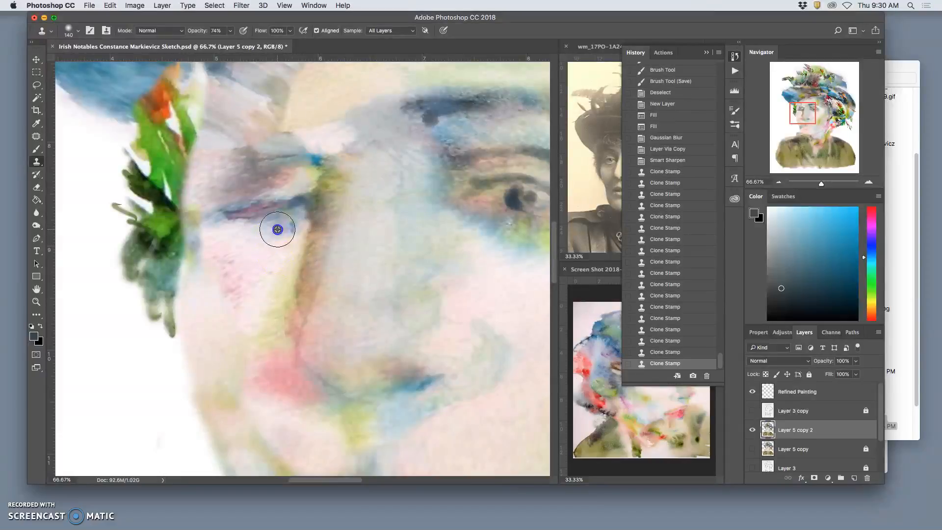
{"action": "left_click_drag", "start_coordinate": [284, 301], "coordinate": [289, 279]}
{"action": "left_click", "coordinate": [278, 327]}
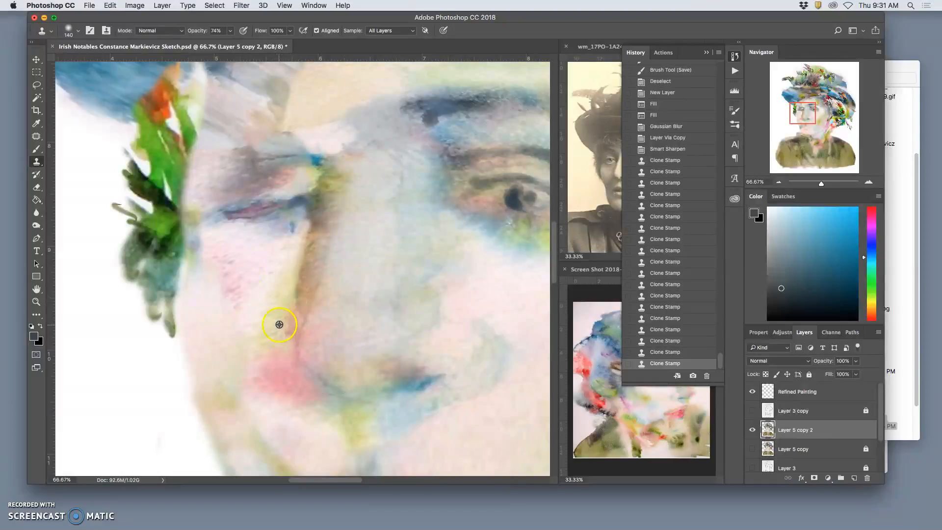
{"action": "mouse_move", "coordinate": [278, 331]}
{"action": "left_mouse_down"}
{"action": "mouse_move", "coordinate": [292, 308]}
{"action": "mouse_move", "coordinate": [285, 350]}
{"action": "left_mouse_up"}
Clone cream forehead tones over the hard edge above the closed eye and undo the last stray clone stroke.
{"action": "left_click_drag", "start_coordinate": [454, 245], "coordinate": [430, 288]}
{"action": "left_click", "coordinate": [406, 284]}
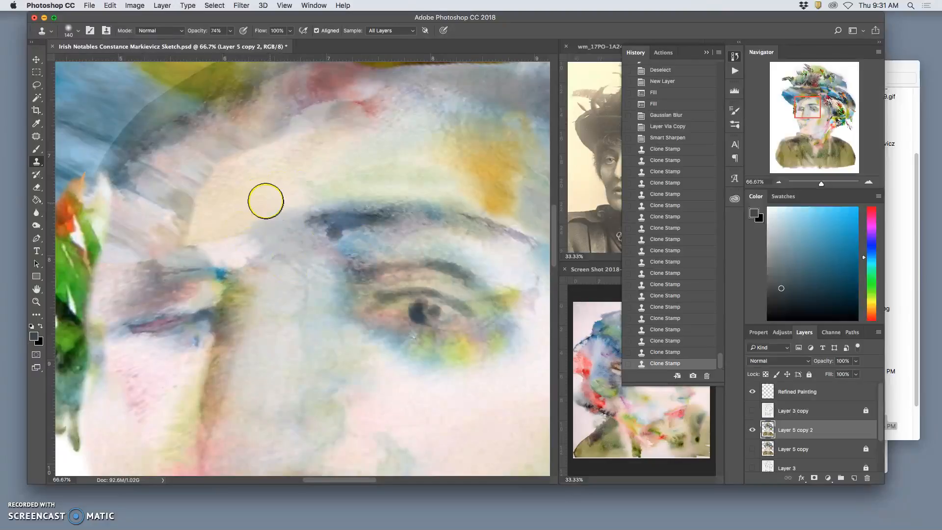
{"action": "left_click", "coordinate": [245, 201], "text": "alt"}
{"action": "mouse_move", "coordinate": [204, 202]}
{"action": "left_mouse_down"}
{"action": "mouse_move", "coordinate": [183, 212]}
{"action": "mouse_move", "coordinate": [211, 184]}
{"action": "mouse_move", "coordinate": [183, 195]}
{"action": "mouse_move", "coordinate": [181, 229]}
{"action": "mouse_move", "coordinate": [225, 206]}
{"action": "mouse_move", "coordinate": [172, 225]}
{"action": "mouse_move", "coordinate": [177, 238]}
{"action": "mouse_move", "coordinate": [183, 195]}
{"action": "mouse_move", "coordinate": [196, 183]}
{"action": "mouse_move", "coordinate": [216, 191]}
{"action": "left_mouse_up"}
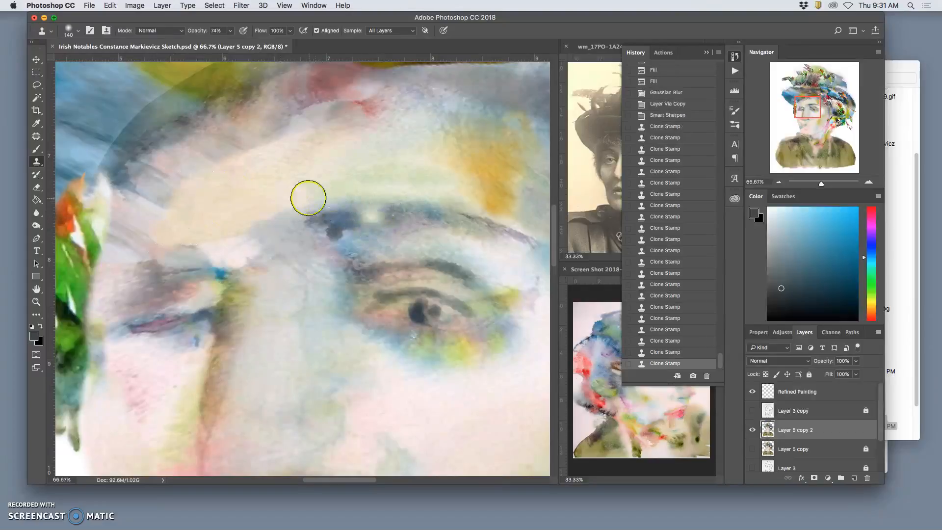
{"action": "key", "text": "super+minus"}
{"action": "key", "text": "super+minus"}
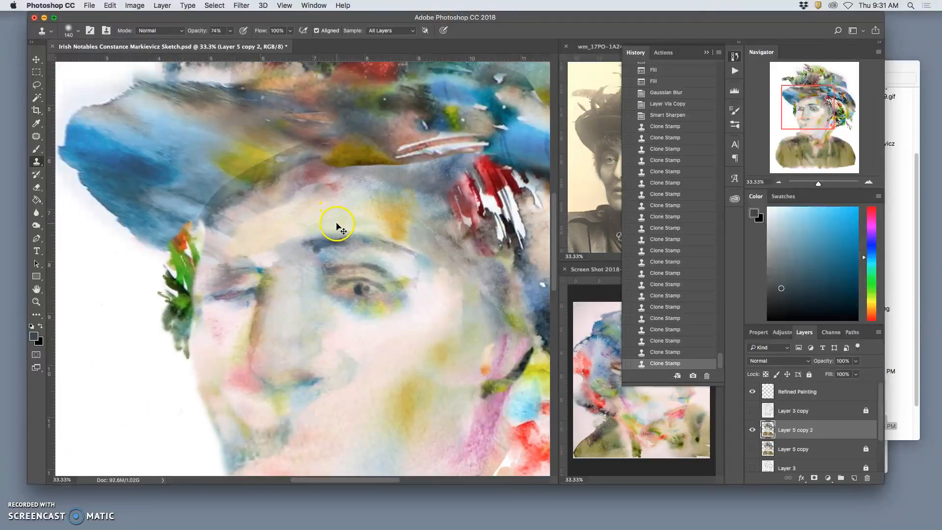
{"action": "key", "text": "super+z"}
{"action": "key", "text": "super+z"}
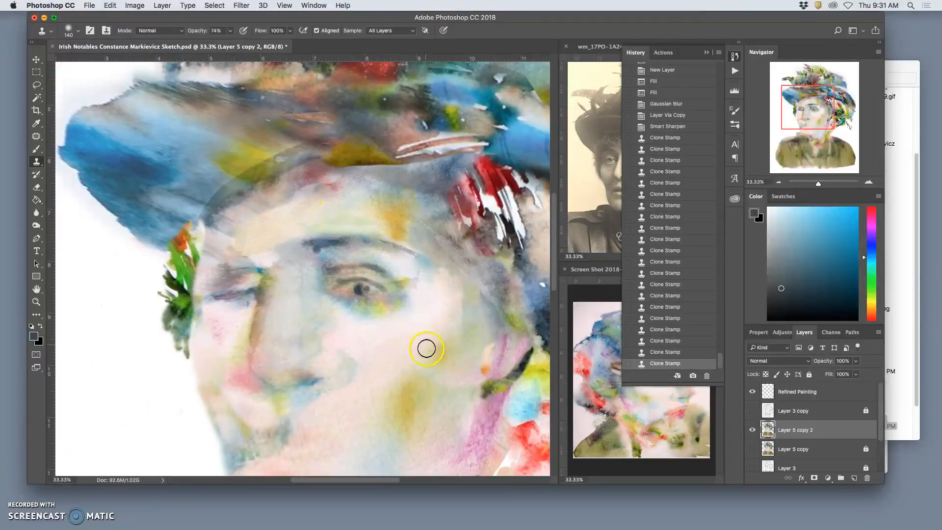
Compare the retouched face on Layer 5 copy 2 with the original Layer 5 copy by toggling their visibility.
{"action": "left_click_drag", "start_coordinate": [416, 319], "coordinate": [377, 302]}
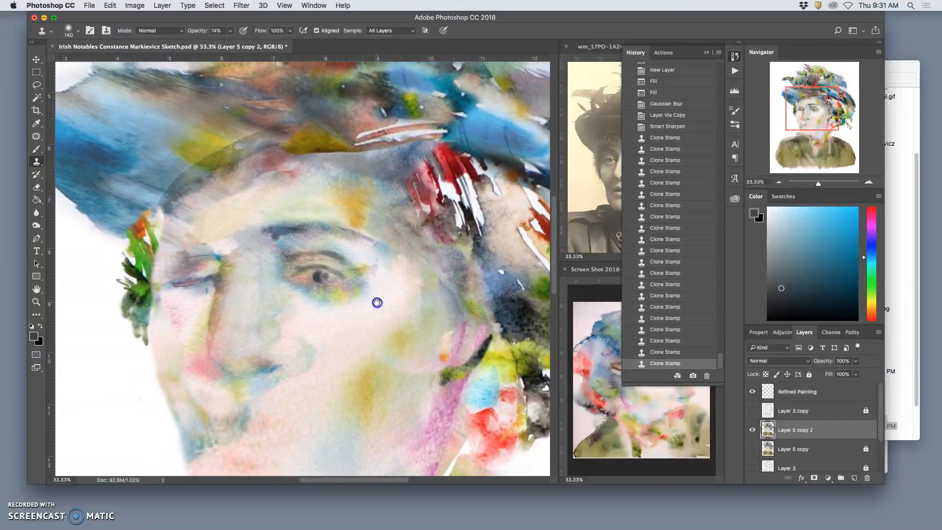
{"action": "left_click", "coordinate": [751, 449]}
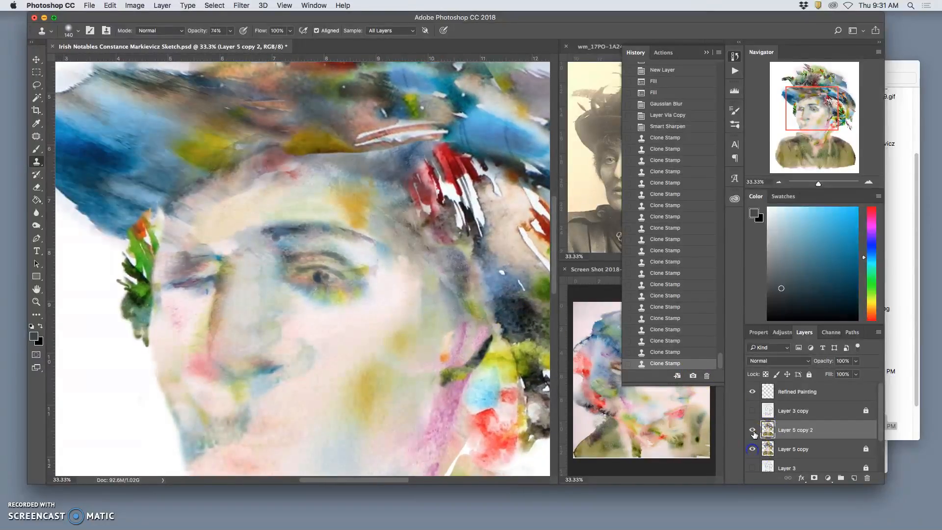
{"action": "left_click", "coordinate": [753, 430]}
{"action": "left_click", "coordinate": [752, 430]}
{"action": "left_click", "coordinate": [751, 449]}
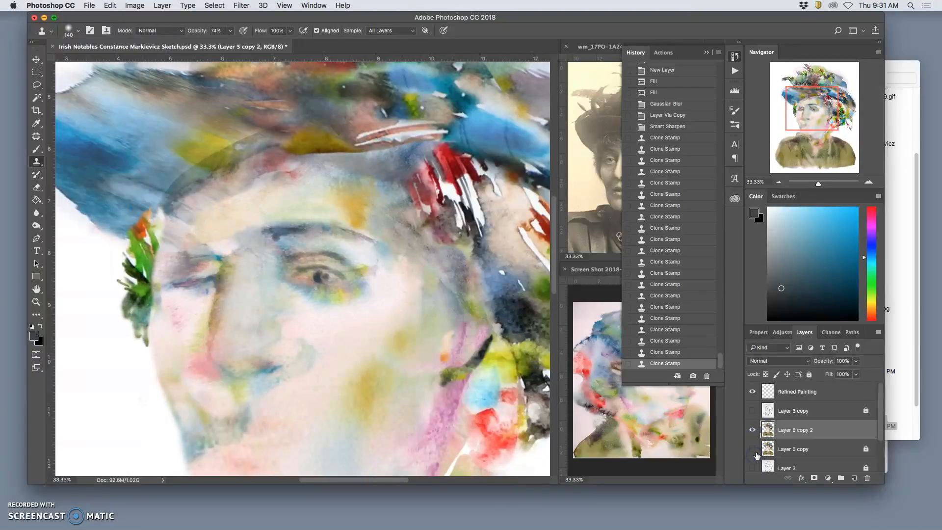
Lock the retouched Layer 5 copy 2, then unlock and delete the original Layer 5 copy.
{"action": "left_click", "coordinate": [809, 373]}
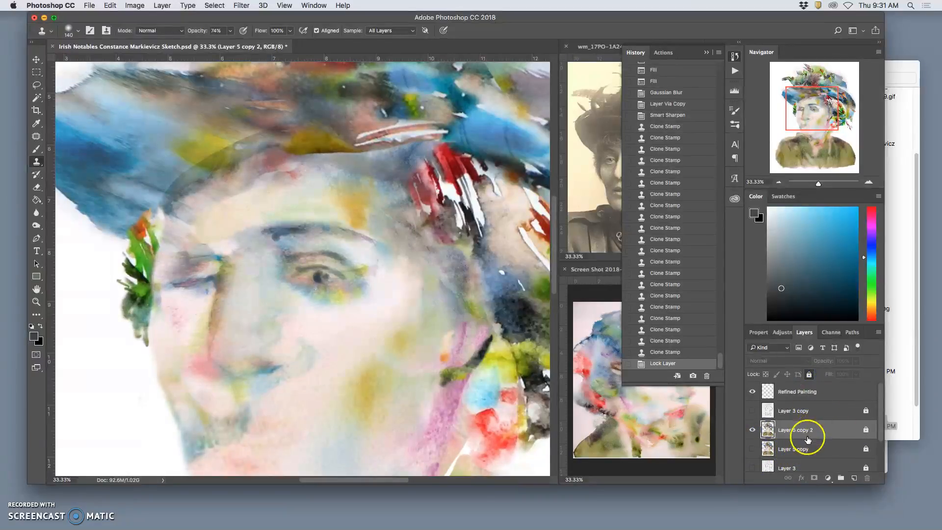
{"action": "left_click", "coordinate": [836, 447]}
{"action": "left_click", "coordinate": [866, 450]}
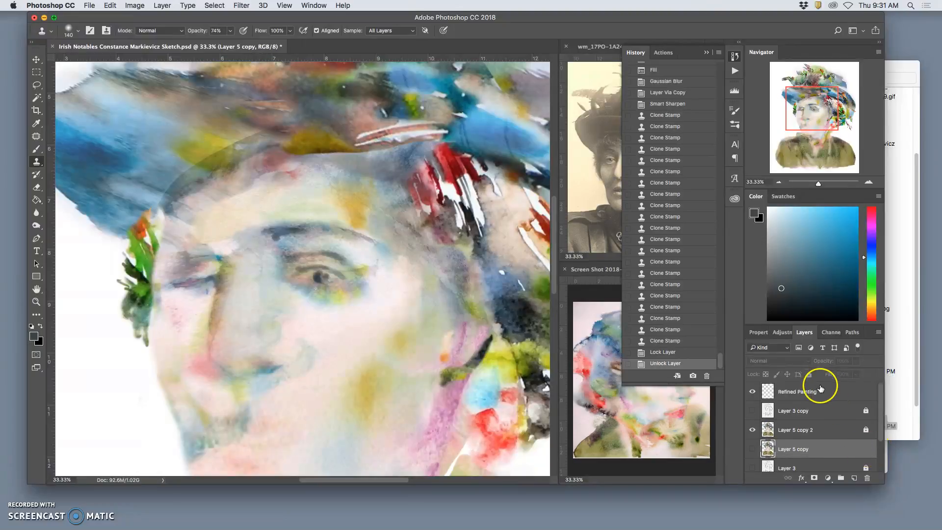
{"action": "key", "text": "BackSpace"}
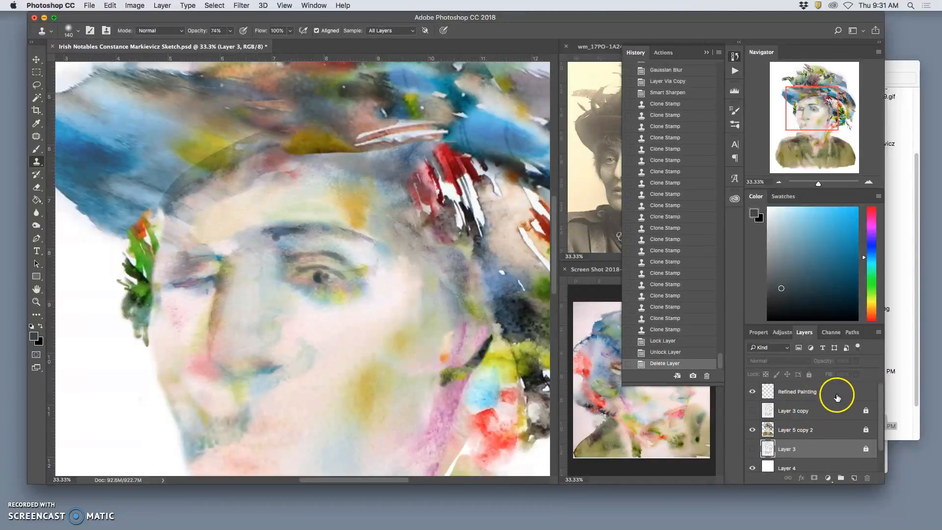
On the Refined Painting layer, brush a dull red sampled from the hair area over the closed eye's upper lid.
{"action": "left_click", "coordinate": [797, 392]}
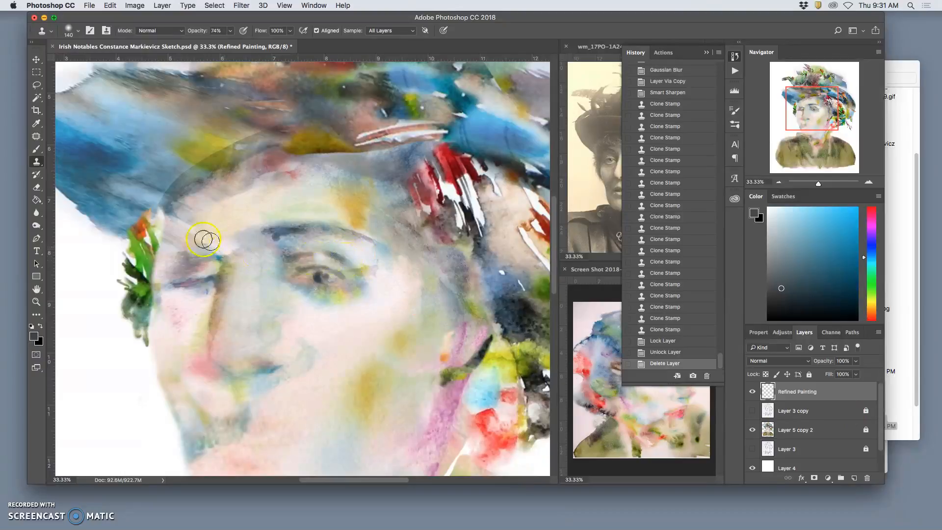
{"action": "left_click", "coordinate": [37, 149]}
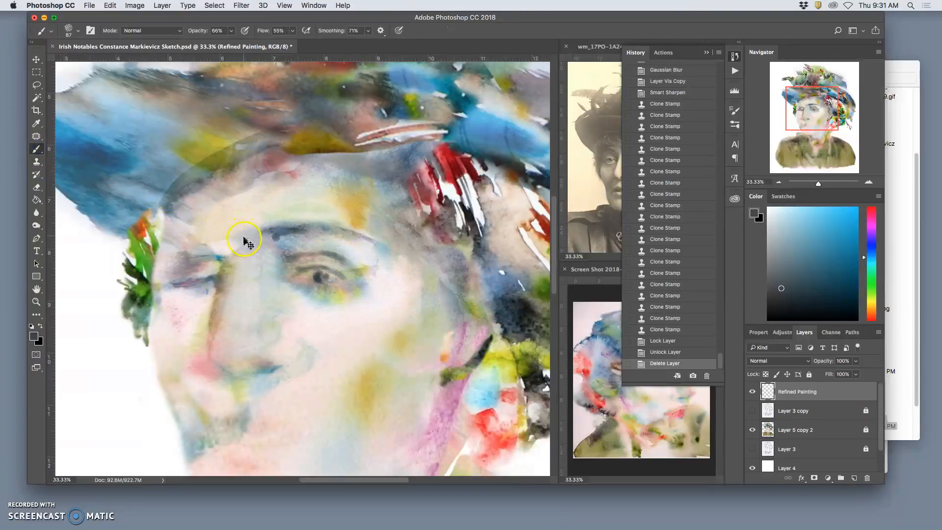
{"action": "key", "text": "super+plus"}
{"action": "mouse_move", "coordinate": [263, 252]}
{"action": "left_mouse_down"}
{"action": "mouse_move", "coordinate": [371, 196]}
{"action": "mouse_move", "coordinate": [307, 208]}
{"action": "left_mouse_up"}
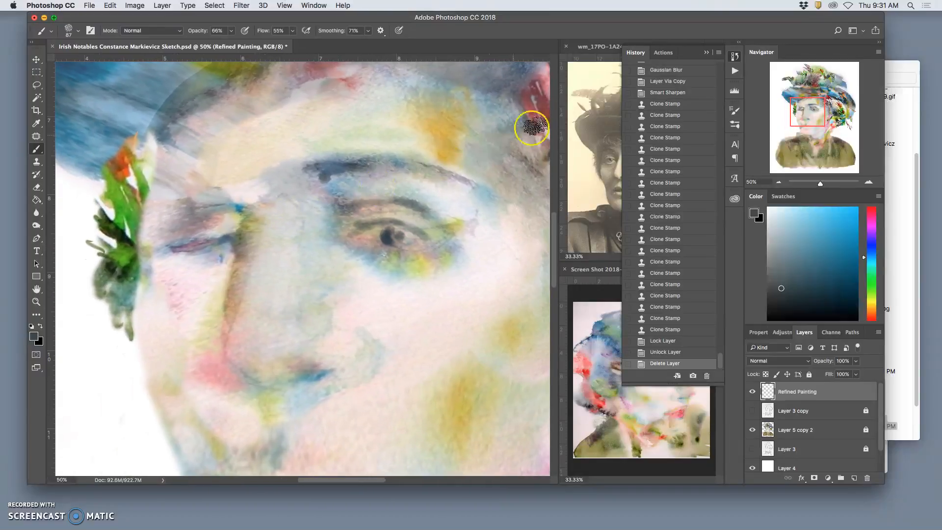
{"action": "left_click", "coordinate": [706, 53]}
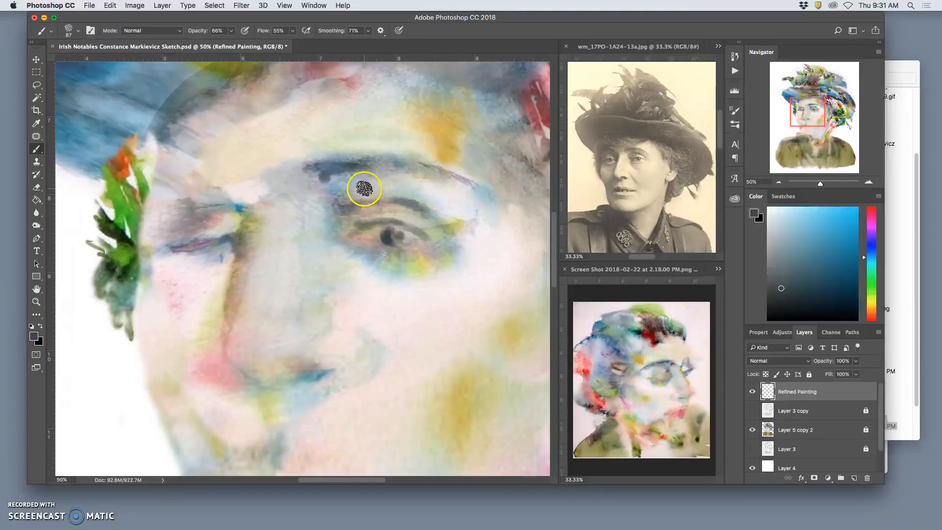
{"action": "left_click", "coordinate": [541, 100], "text": "alt"}
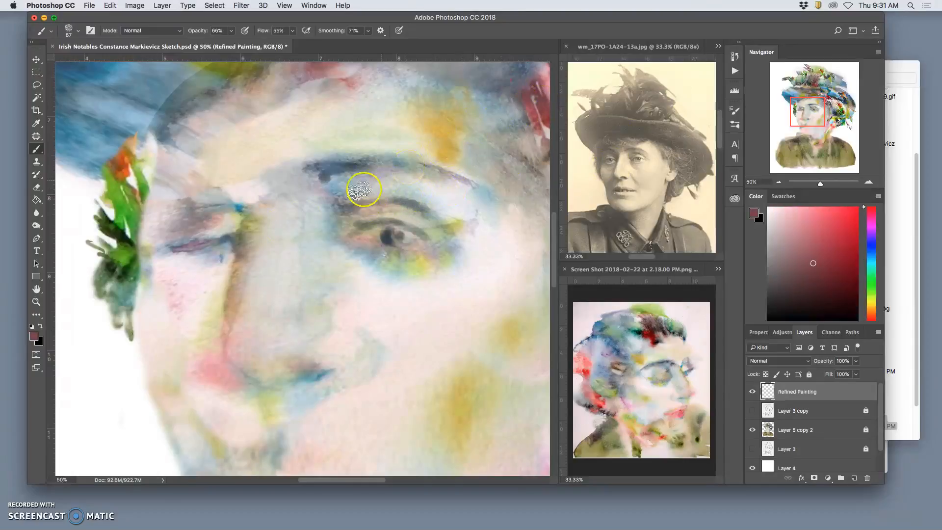
{"action": "mouse_move", "coordinate": [229, 228]}
{"action": "left_mouse_down"}
{"action": "mouse_move", "coordinate": [233, 209]}
{"action": "mouse_move", "coordinate": [241, 223]}
{"action": "mouse_move", "coordinate": [212, 210]}
{"action": "mouse_move", "coordinate": [165, 232]}
{"action": "mouse_move", "coordinate": [184, 210]}
{"action": "mouse_move", "coordinate": [161, 231]}
{"action": "mouse_move", "coordinate": [169, 237]}
{"action": "mouse_move", "coordinate": [189, 228]}
{"action": "mouse_move", "coordinate": [184, 221]}
{"action": "mouse_move", "coordinate": [204, 237]}
{"action": "left_mouse_up"}
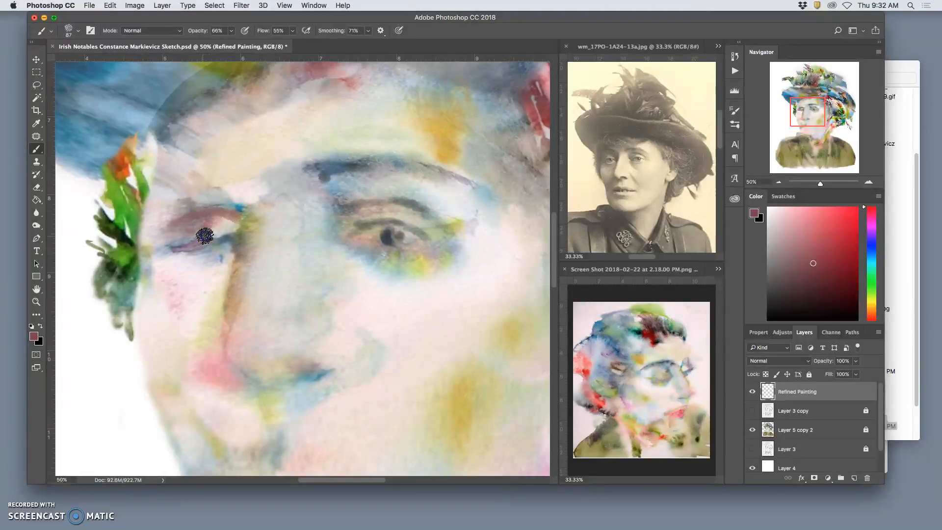
Sample dark blue-grey from the open eye and brow, and paint an iris and darker upper lid on the closed eye.
{"action": "left_click", "coordinate": [410, 200], "text": "alt"}
{"action": "left_click", "coordinate": [391, 236], "text": "alt"}
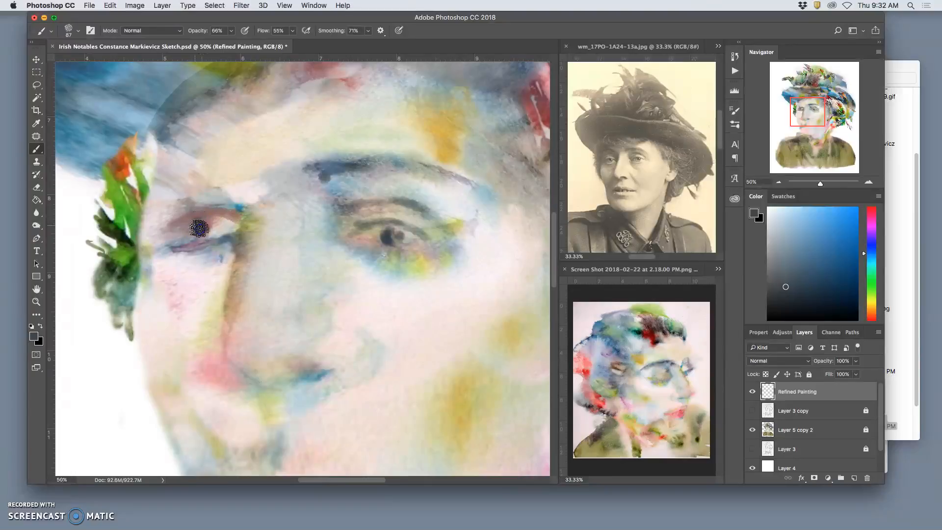
{"action": "mouse_move", "coordinate": [260, 177]}
{"action": "left_mouse_down"}
{"action": "mouse_move", "coordinate": [230, 206]}
{"action": "mouse_move", "coordinate": [242, 214]}
{"action": "mouse_move", "coordinate": [224, 228]}
{"action": "left_mouse_up"}
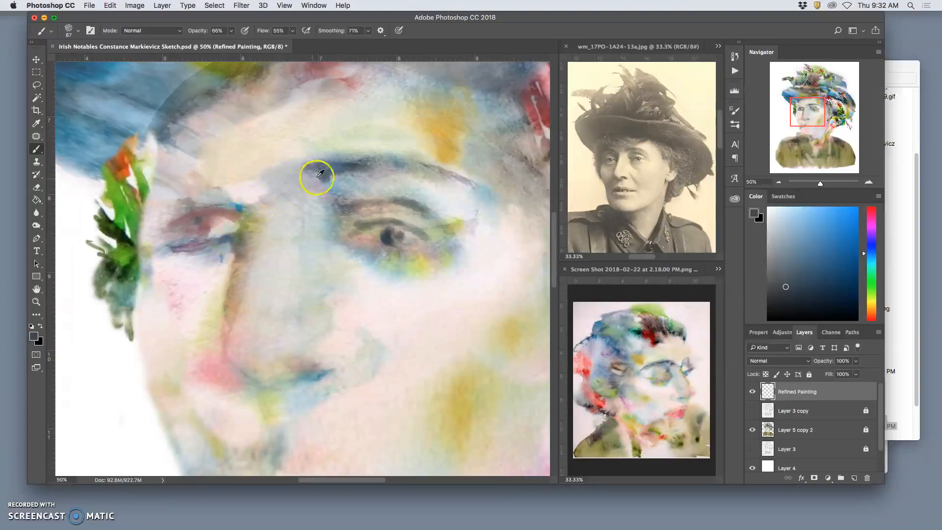
{"action": "left_click_drag", "start_coordinate": [210, 231], "coordinate": [214, 232]}
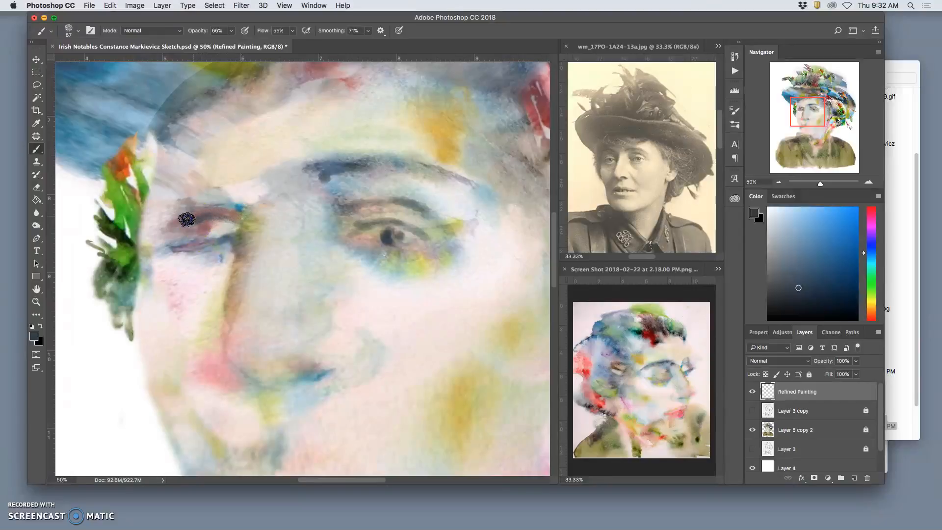
{"action": "mouse_move", "coordinate": [200, 218]}
{"action": "left_mouse_down"}
{"action": "mouse_move", "coordinate": [234, 223]}
{"action": "mouse_move", "coordinate": [248, 211]}
{"action": "mouse_move", "coordinate": [202, 231]}
{"action": "left_mouse_up"}
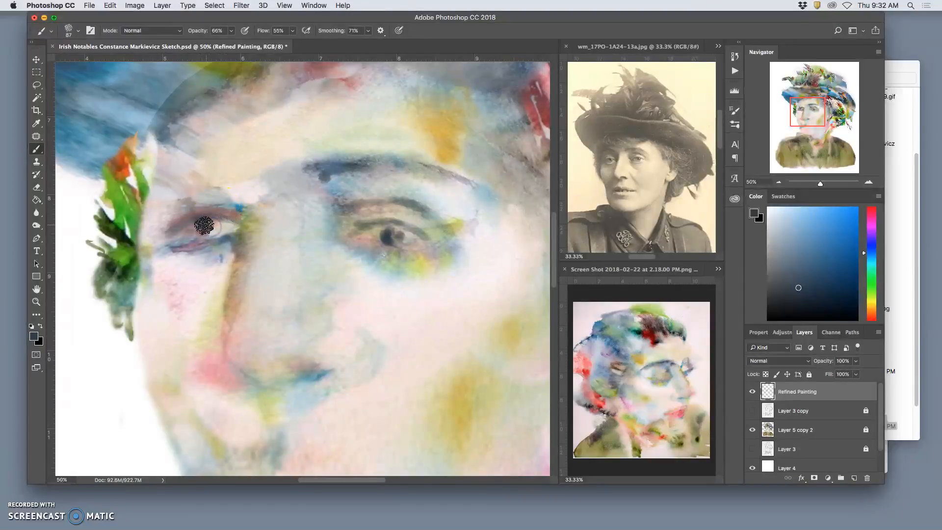
Sample pale green from the open eye's outer corner and tint the newly painted iris with it.
{"action": "mouse_move", "coordinate": [407, 240]}
{"action": "left_mouse_down"}
{"action": "mouse_move", "coordinate": [386, 245]}
{"action": "mouse_move", "coordinate": [398, 226]}
{"action": "left_mouse_up"}
{"action": "left_click", "coordinate": [431, 227], "text": "alt"}
{"action": "left_click_drag", "start_coordinate": [225, 217], "coordinate": [200, 225]}
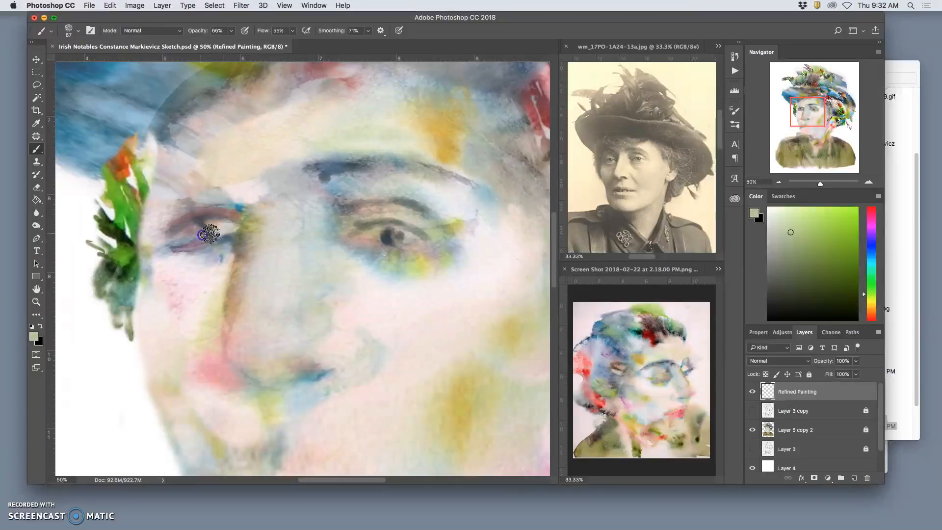
Sample dark grey from the open eye's pupil and paint the pupil and lash lines of the far eye.
{"action": "left_click", "coordinate": [395, 244]}
{"action": "left_click", "coordinate": [386, 238], "text": "alt"}
{"action": "left_click", "coordinate": [358, 253]}
{"action": "left_click", "coordinate": [203, 235]}
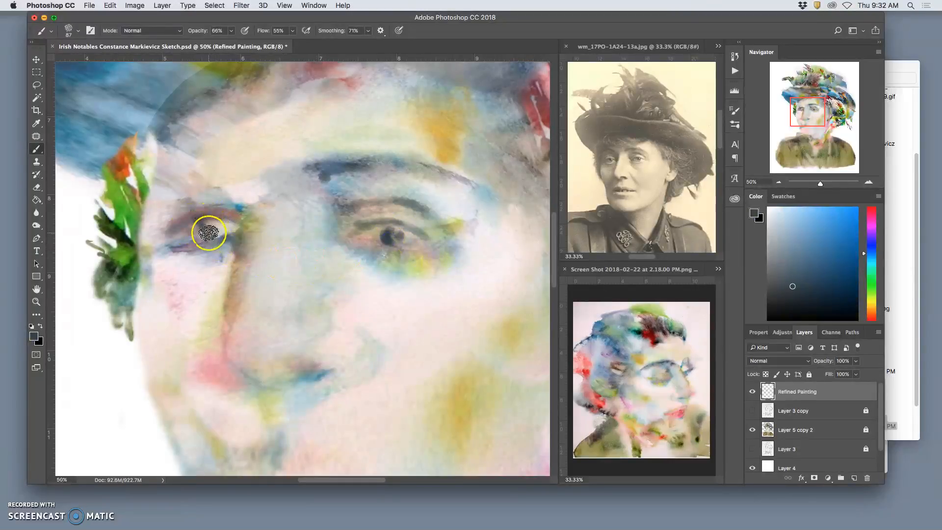
{"action": "left_click_drag", "start_coordinate": [218, 251], "coordinate": [222, 227]}
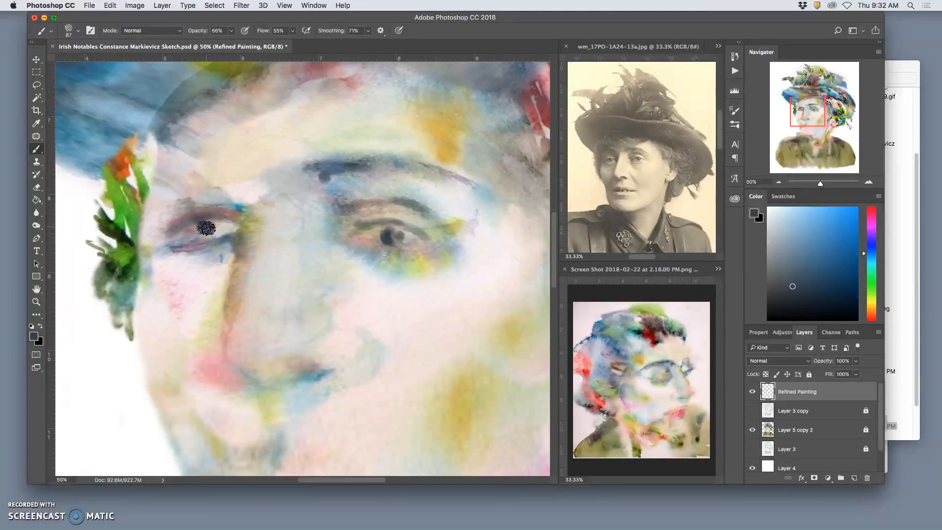
{"action": "left_click", "coordinate": [211, 231]}
{"action": "left_click", "coordinate": [577, 176]}
{"action": "left_click", "coordinate": [181, 249]}
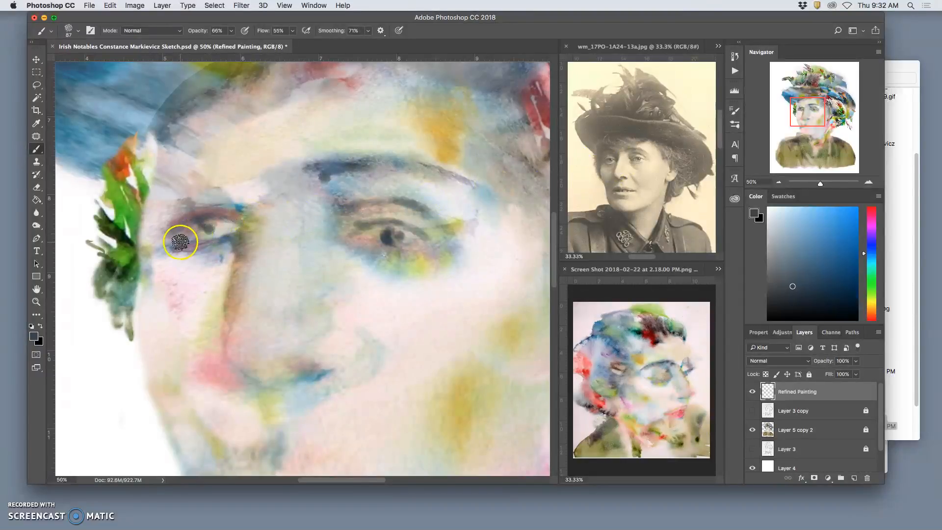
Sample light warm grey beneath the far eye's iris and soften its white and lower lid.
{"action": "left_click", "coordinate": [194, 245], "text": "alt"}
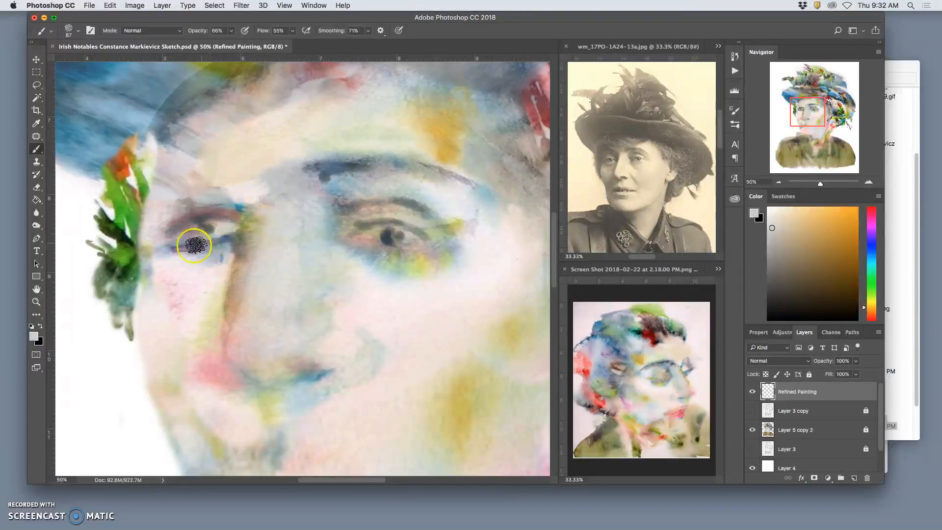
{"action": "mouse_move", "coordinate": [211, 244]}
{"action": "left_mouse_down"}
{"action": "mouse_move", "coordinate": [173, 243]}
{"action": "mouse_move", "coordinate": [212, 250]}
{"action": "left_mouse_up"}
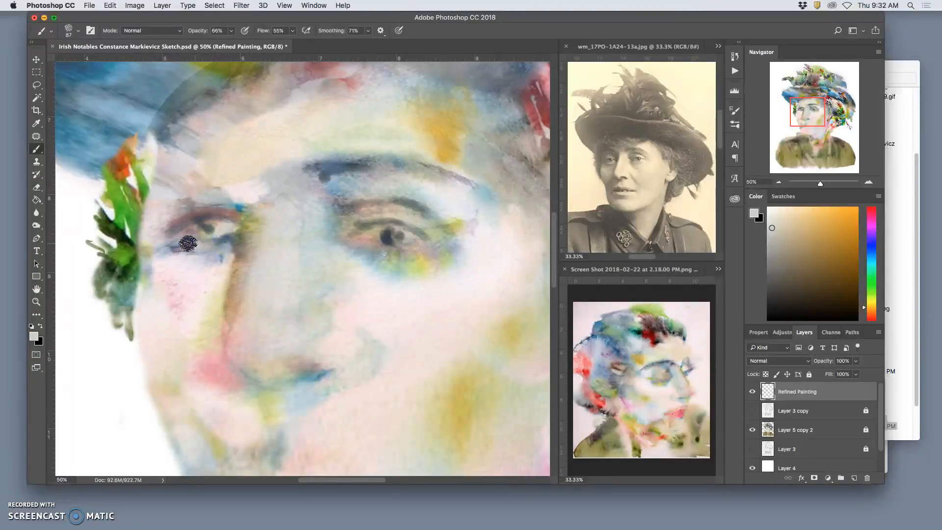
{"action": "left_click", "coordinate": [207, 283]}
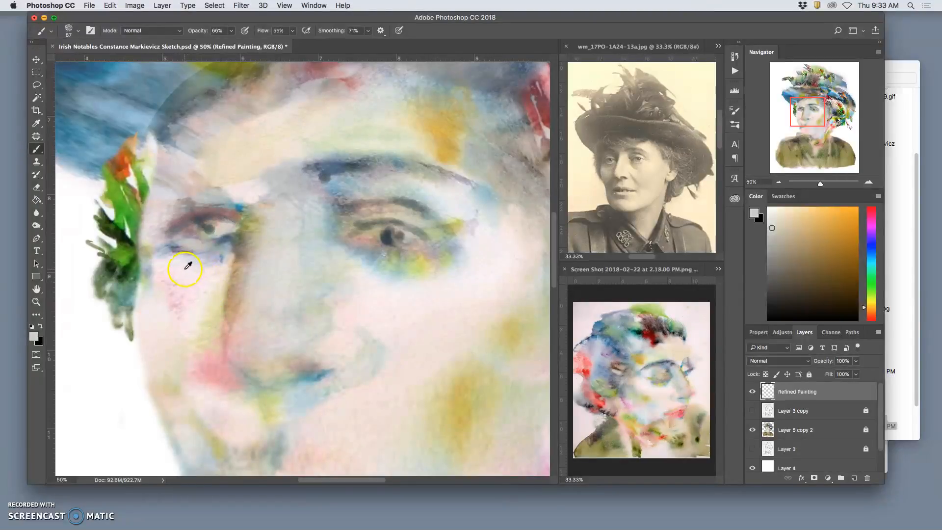
Paint sampled light and dark greens along the leaves' inner edge so the foliage meets the side of the face.
{"action": "left_click", "coordinate": [134, 223], "text": "alt"}
{"action": "mouse_move", "coordinate": [145, 200]}
{"action": "left_mouse_down"}
{"action": "mouse_move", "coordinate": [143, 260]}
{"action": "mouse_move", "coordinate": [142, 247]}
{"action": "left_mouse_up"}
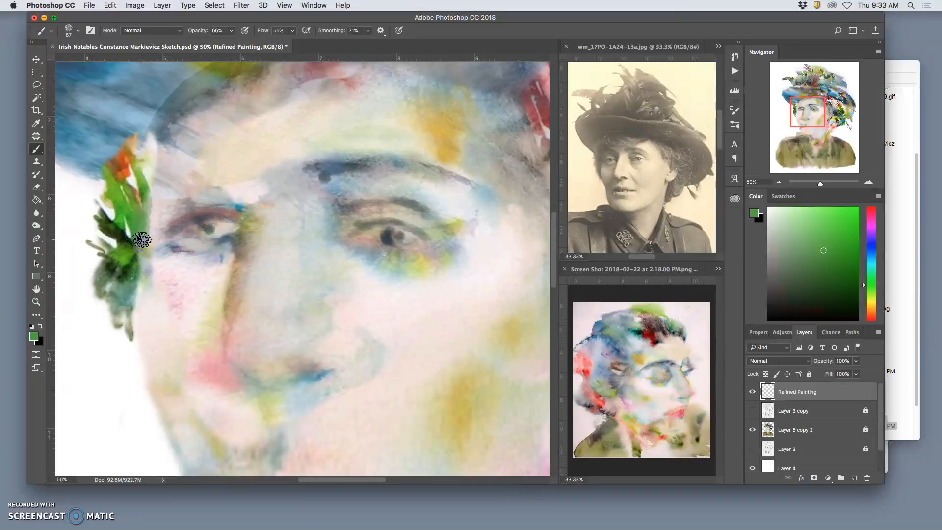
{"action": "left_click", "coordinate": [128, 282], "text": "alt"}
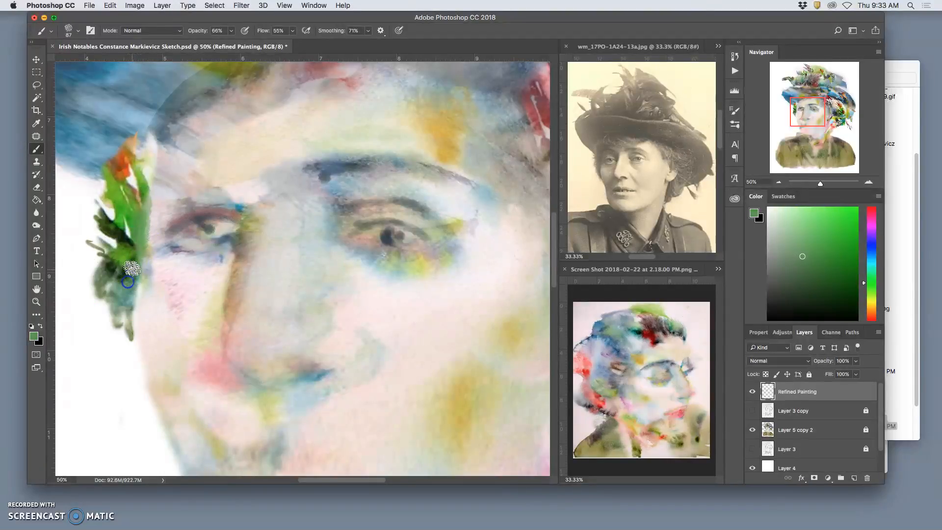
{"action": "left_click", "coordinate": [130, 263], "text": "alt"}
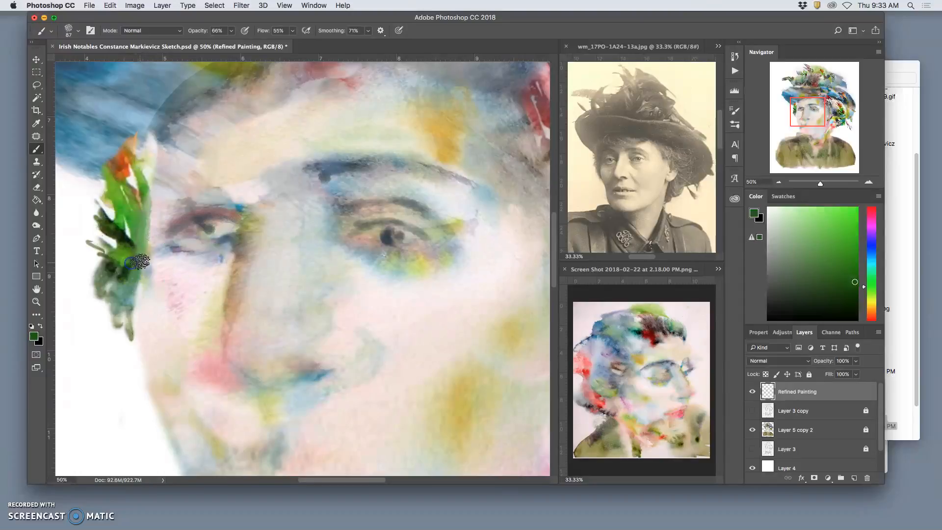
{"action": "left_click", "coordinate": [125, 269], "text": "alt"}
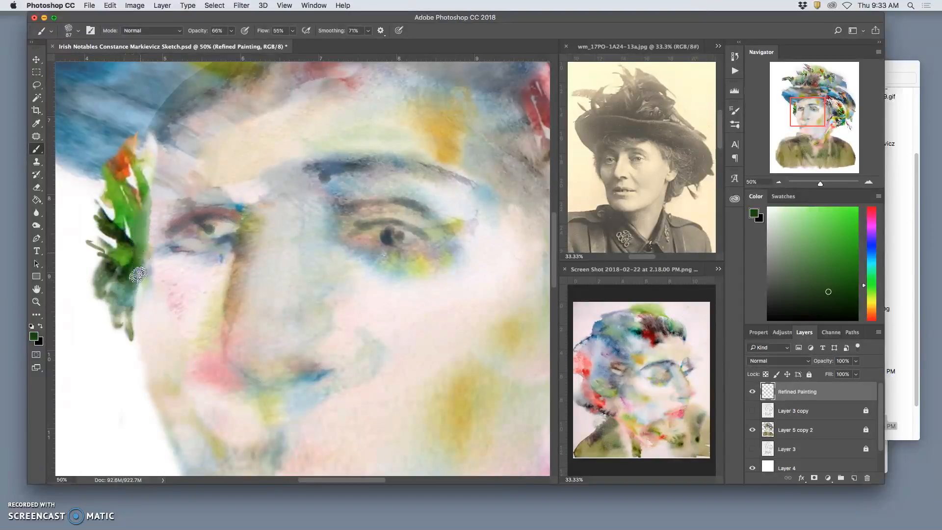
{"action": "left_click", "coordinate": [146, 263]}
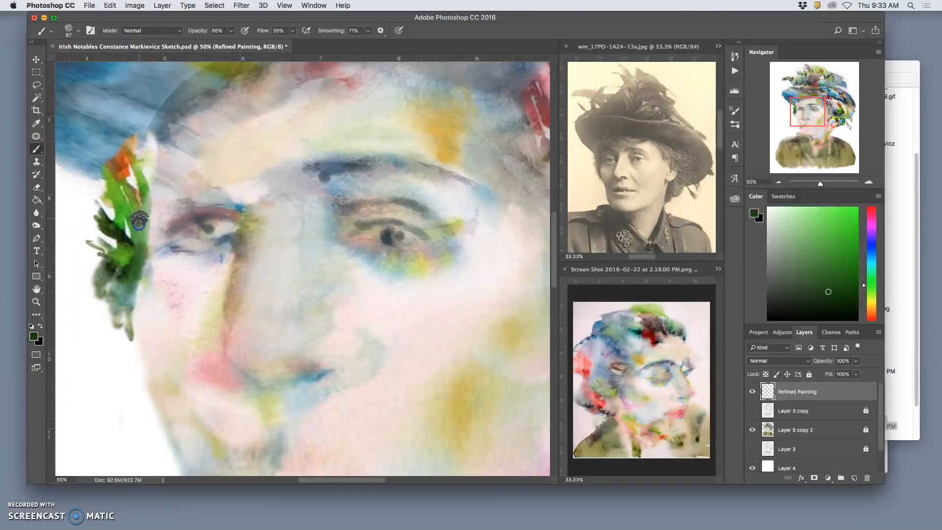
{"action": "left_click", "coordinate": [140, 245], "text": "alt"}
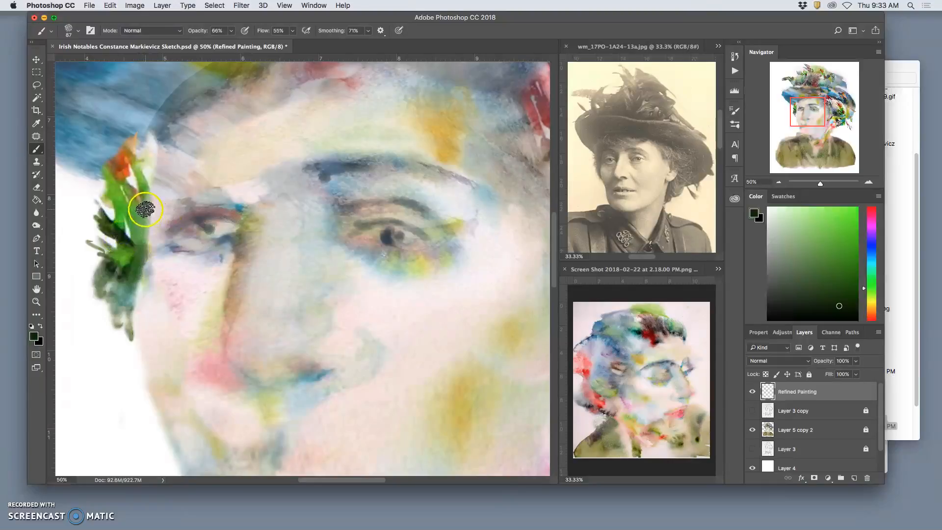
{"action": "mouse_move", "coordinate": [143, 205]}
{"action": "left_mouse_down"}
{"action": "mouse_move", "coordinate": [135, 245]}
{"action": "mouse_move", "coordinate": [140, 211]}
{"action": "left_mouse_up"}
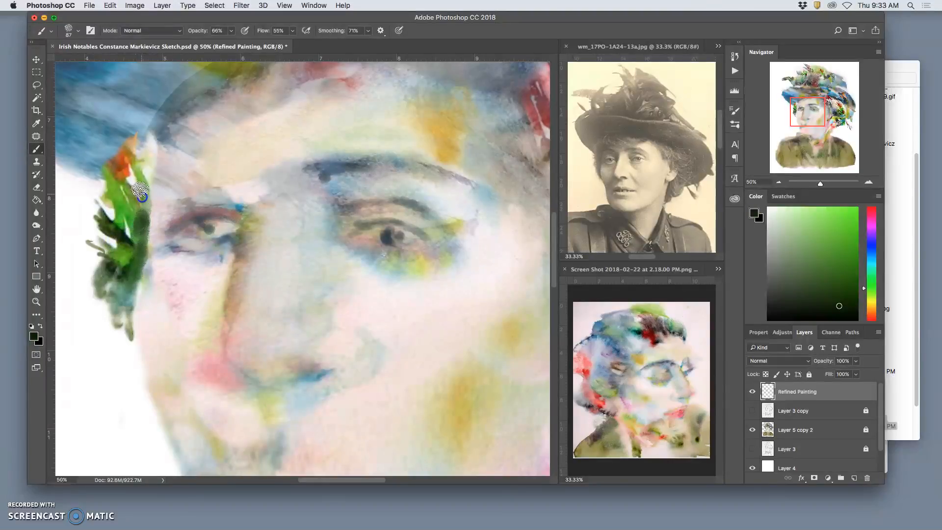
Touch up the leaves' inner edge with blue-grey sampled from the hat's shadow, and sample dark olive green from the foliage.
{"action": "left_click", "coordinate": [169, 119], "text": "alt"}
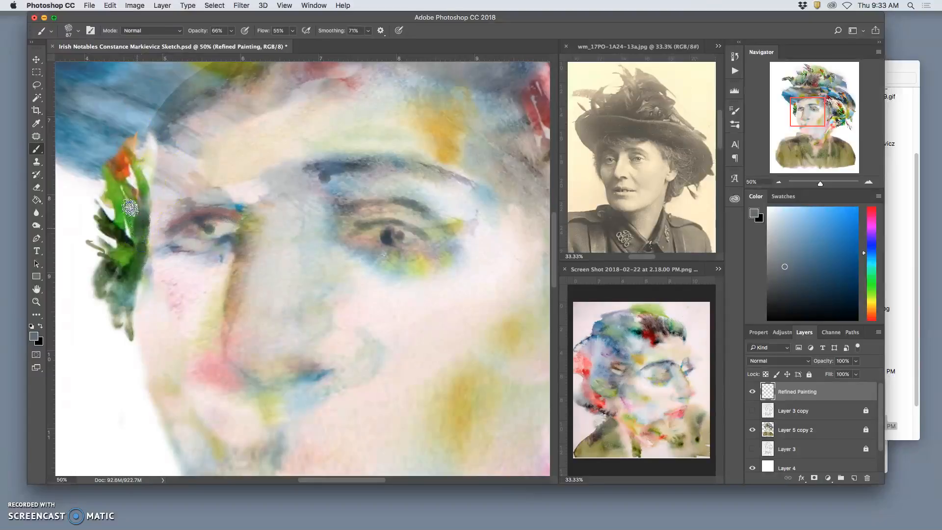
{"action": "left_click", "coordinate": [231, 22]}
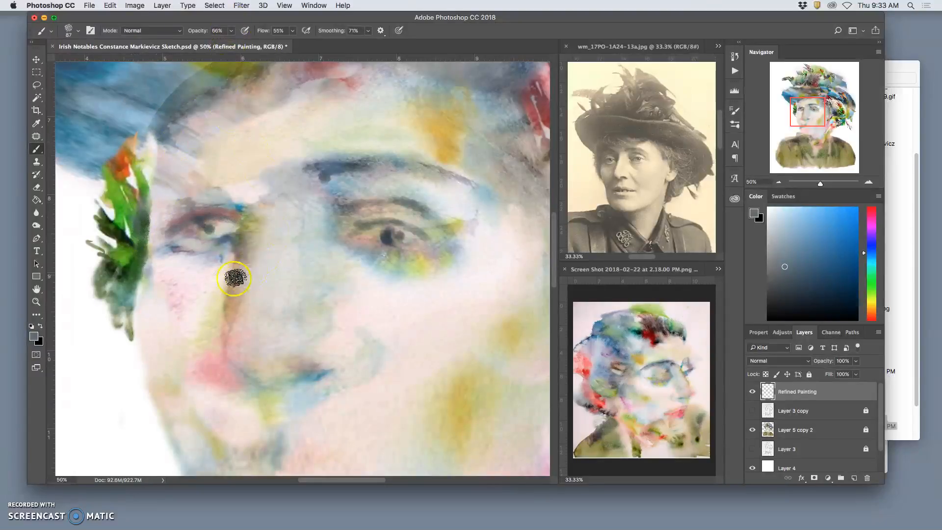
{"action": "left_click", "coordinate": [170, 289]}
{"action": "mouse_move", "coordinate": [143, 248]}
{"action": "left_mouse_down"}
{"action": "mouse_move", "coordinate": [133, 195]}
{"action": "mouse_move", "coordinate": [132, 218]}
{"action": "left_mouse_up"}
{"action": "left_click", "coordinate": [131, 227], "text": "alt"}
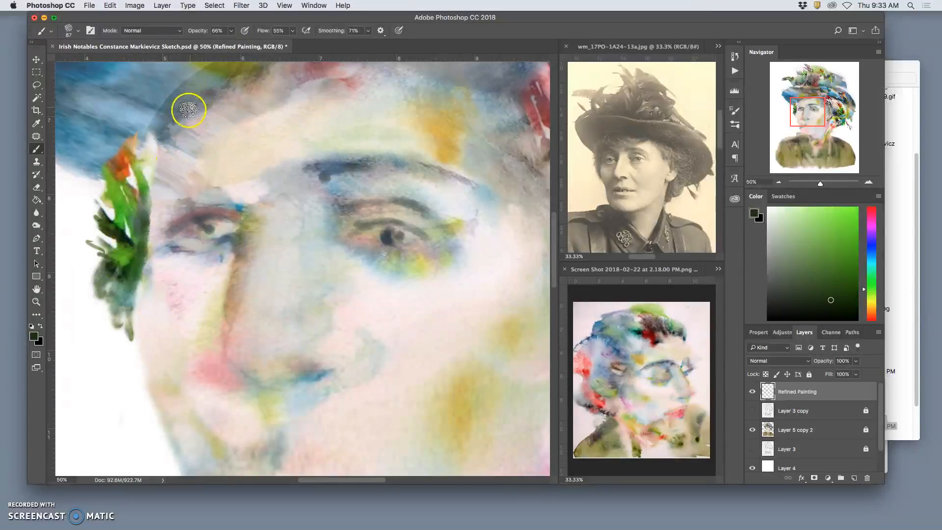
{"action": "left_click", "coordinate": [248, 181]}
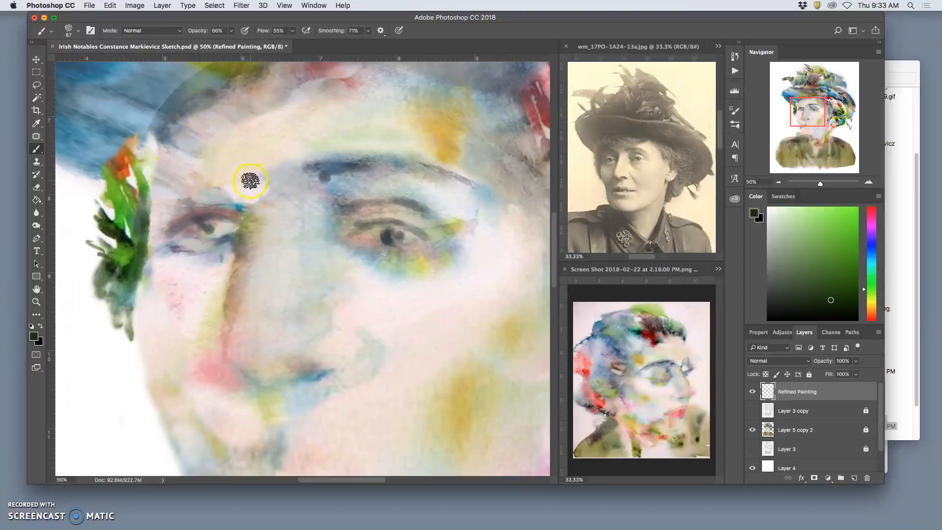
{"action": "left_click", "coordinate": [226, 189]}
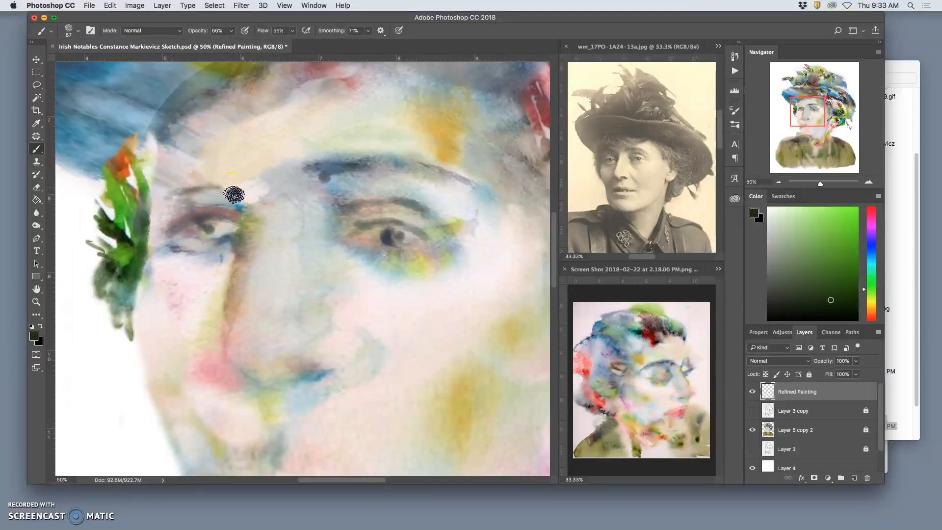
{"action": "left_click", "coordinate": [181, 181]}
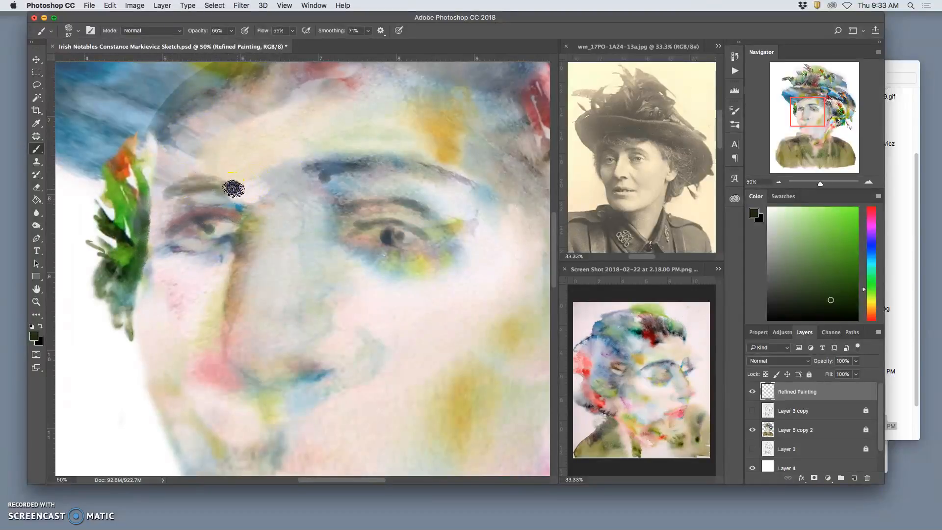
{"action": "left_click", "coordinate": [153, 223]}
{"action": "left_click", "coordinate": [158, 318]}
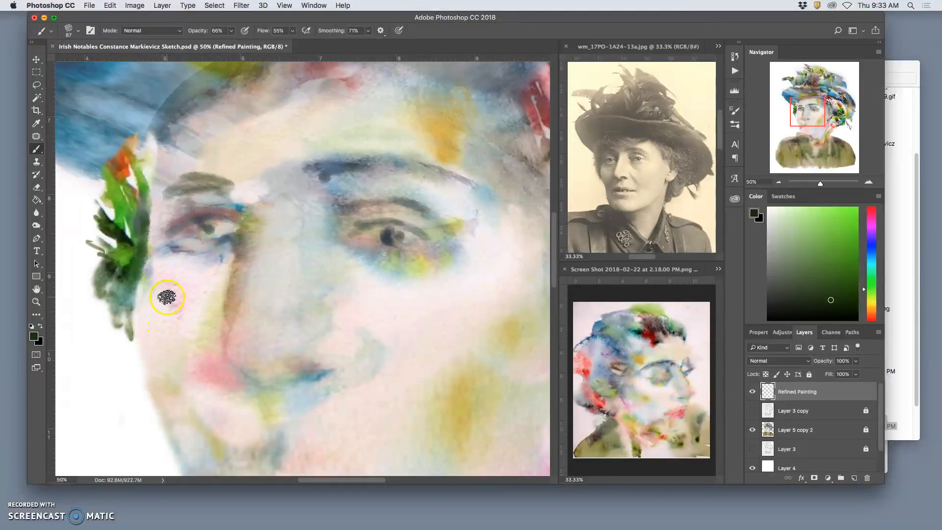
{"action": "key", "text": "super+z"}
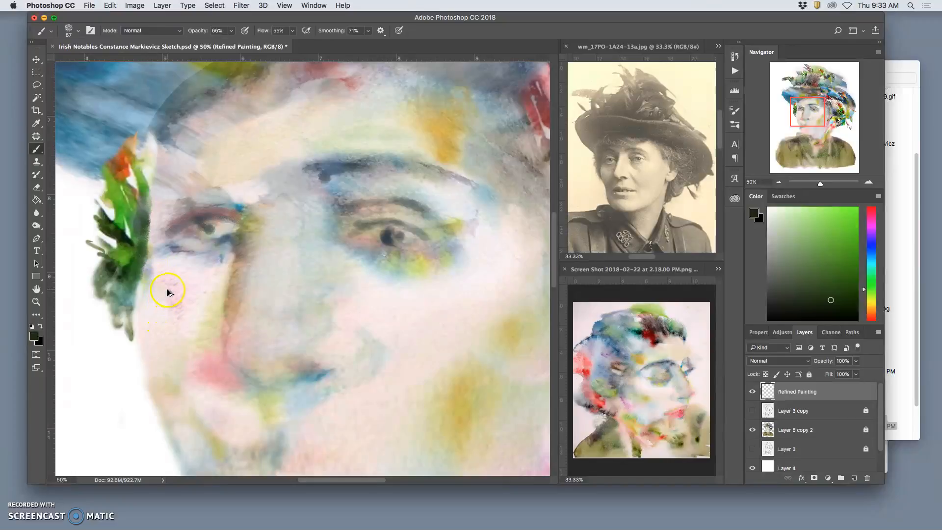
Paint a thin arched dark olive eyebrow above the far eye and darken that eye's inner corner beside the nose bridge.
{"action": "left_click", "coordinate": [158, 185]}
{"action": "mouse_move", "coordinate": [176, 178]}
{"action": "left_mouse_down"}
{"action": "mouse_move", "coordinate": [228, 195]}
{"action": "mouse_move", "coordinate": [155, 187]}
{"action": "mouse_move", "coordinate": [193, 181]}
{"action": "mouse_move", "coordinate": [235, 200]}
{"action": "mouse_move", "coordinate": [232, 239]}
{"action": "mouse_move", "coordinate": [240, 212]}
{"action": "left_mouse_up"}
{"action": "mouse_move", "coordinate": [241, 245]}
{"action": "left_mouse_down"}
{"action": "mouse_move", "coordinate": [242, 211]}
{"action": "mouse_move", "coordinate": [243, 259]}
{"action": "mouse_move", "coordinate": [217, 311]}
{"action": "mouse_move", "coordinate": [225, 298]}
{"action": "mouse_move", "coordinate": [212, 234]}
{"action": "mouse_move", "coordinate": [220, 216]}
{"action": "mouse_move", "coordinate": [208, 220]}
{"action": "left_mouse_up"}
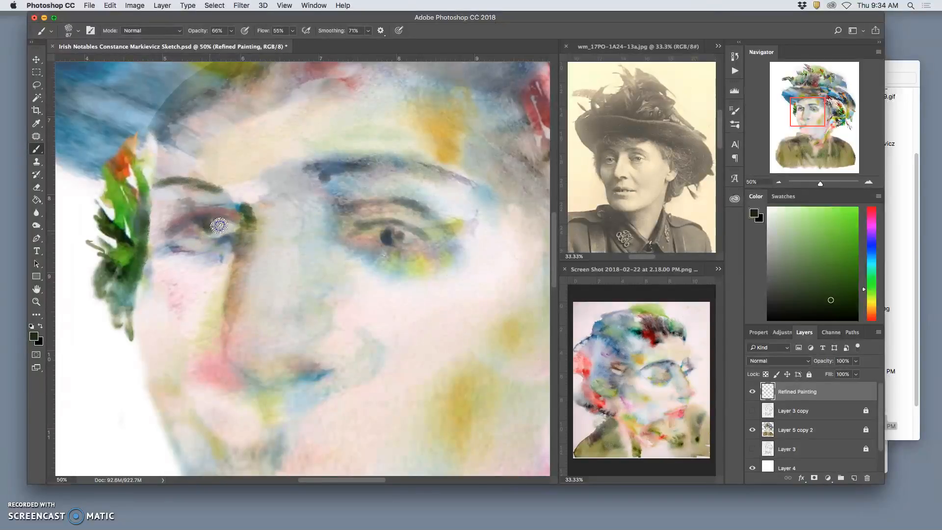
Add dark olive touches to the iris of the larger near eye.
{"action": "left_click", "coordinate": [383, 241]}
{"action": "mouse_move", "coordinate": [383, 240]}
{"action": "left_mouse_down"}
{"action": "mouse_move", "coordinate": [412, 217]}
{"action": "mouse_move", "coordinate": [374, 237]}
{"action": "left_mouse_up"}
{"action": "left_click", "coordinate": [353, 307]}
{"action": "left_click_drag", "start_coordinate": [353, 308], "coordinate": [357, 290]}
Review the whole portrait at 8.33% zoom.
{"action": "key", "text": "super+minus"}
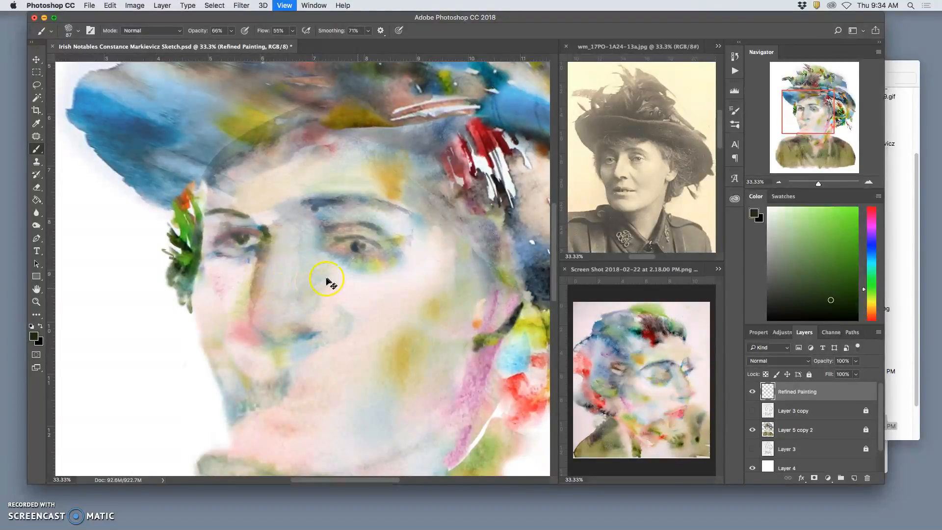
{"action": "key", "text": "super+minus"}
{"action": "key", "text": "super+minus"}
{"action": "key", "text": "super+minus"}
{"action": "key", "text": "super+minus"}
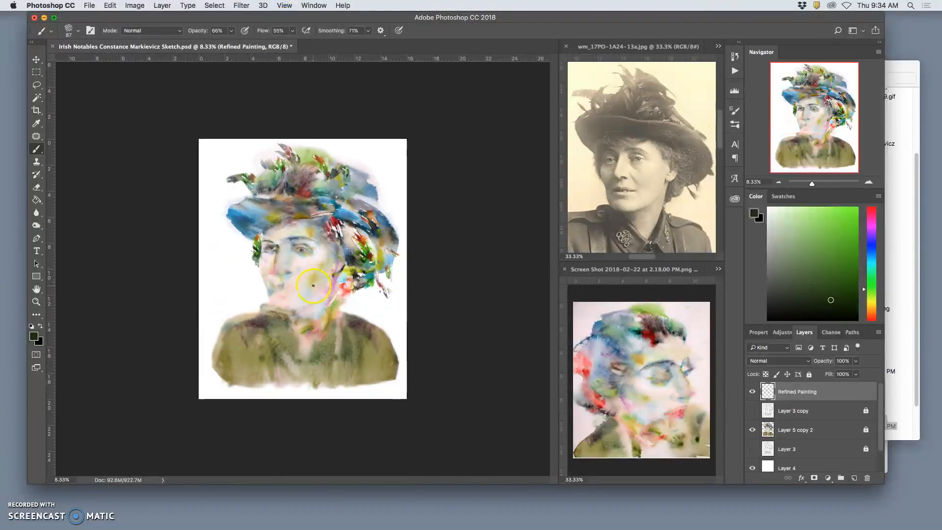
Outline the dark iris of the larger near eye with the Lasso and nudge it slightly upward.
{"action": "key", "text": "super+plus"}
{"action": "key", "text": "super+plus"}
{"action": "key", "text": "super+plus"}
{"action": "key", "text": "super+plus"}
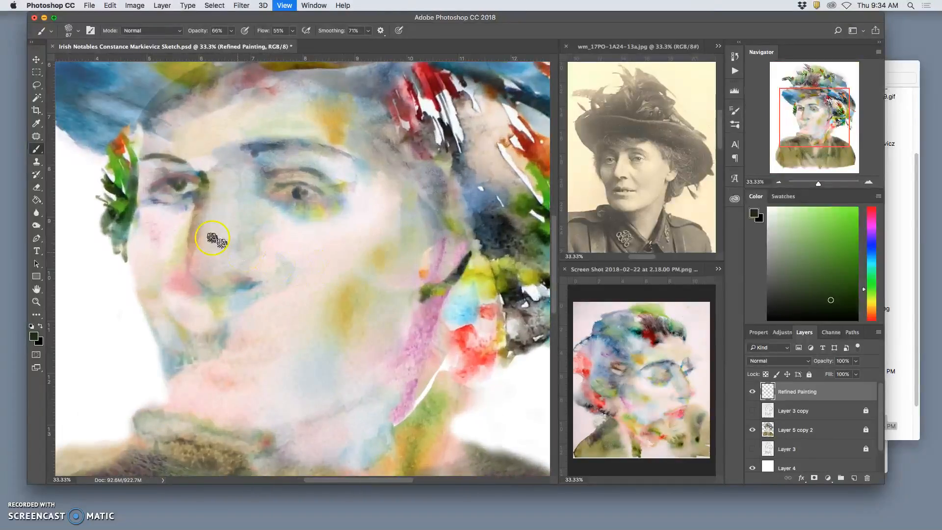
{"action": "left_click", "coordinate": [37, 85]}
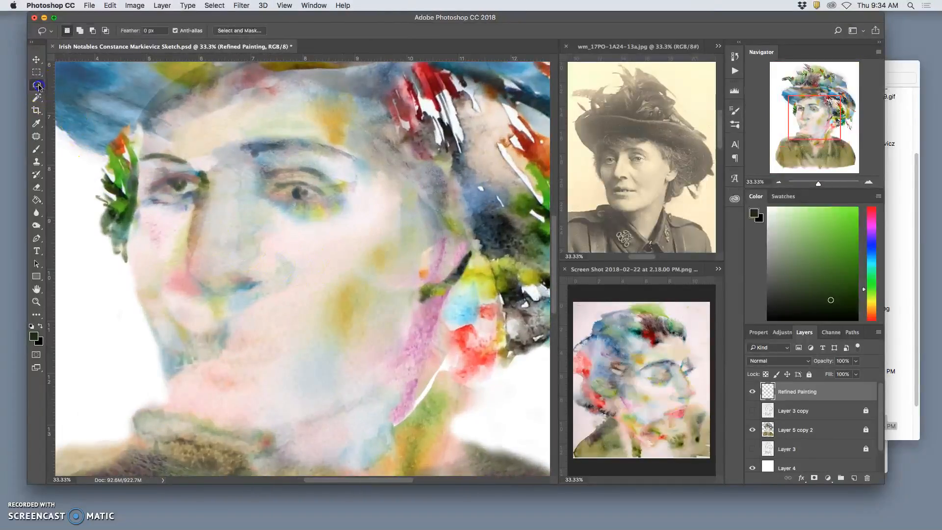
{"action": "mouse_move", "coordinate": [308, 180]}
{"action": "left_mouse_down"}
{"action": "mouse_move", "coordinate": [269, 187]}
{"action": "mouse_move", "coordinate": [277, 201]}
{"action": "mouse_move", "coordinate": [307, 210]}
{"action": "mouse_move", "coordinate": [330, 190]}
{"action": "mouse_move", "coordinate": [303, 192]}
{"action": "left_mouse_up"}
{"action": "left_click", "coordinate": [37, 59]}
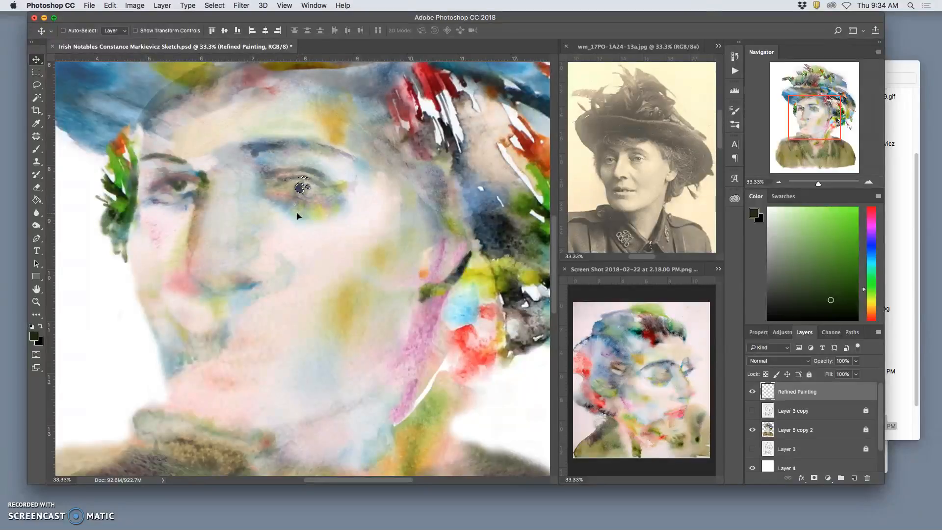
Outline the near eye's upper lid and surrounding lines with the Lasso, adjust their position with the Move tool, and clear the selection.
{"action": "left_click", "coordinate": [37, 84]}
{"action": "left_click", "coordinate": [328, 188]}
{"action": "left_click_drag", "start_coordinate": [333, 185], "coordinate": [309, 185]}
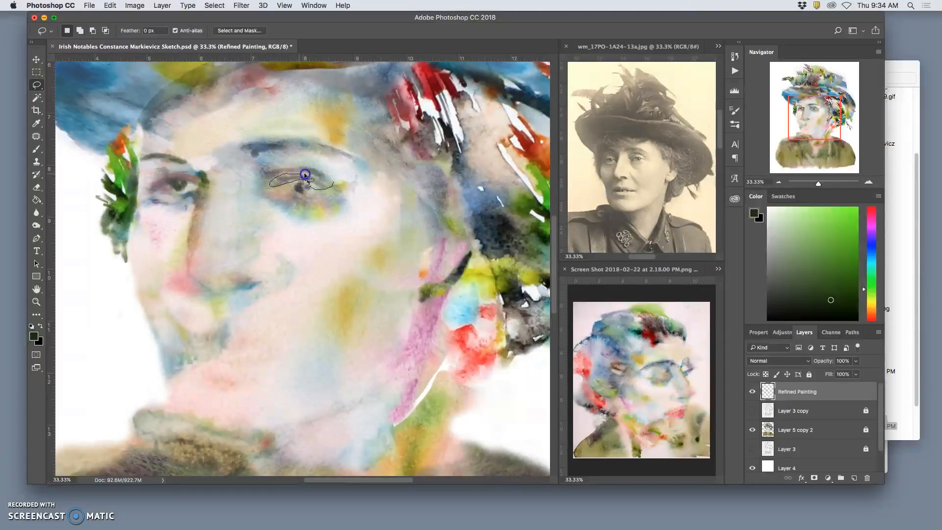
{"action": "left_click_drag", "start_coordinate": [327, 183], "coordinate": [305, 203]}
{"action": "left_click", "coordinate": [36, 59]}
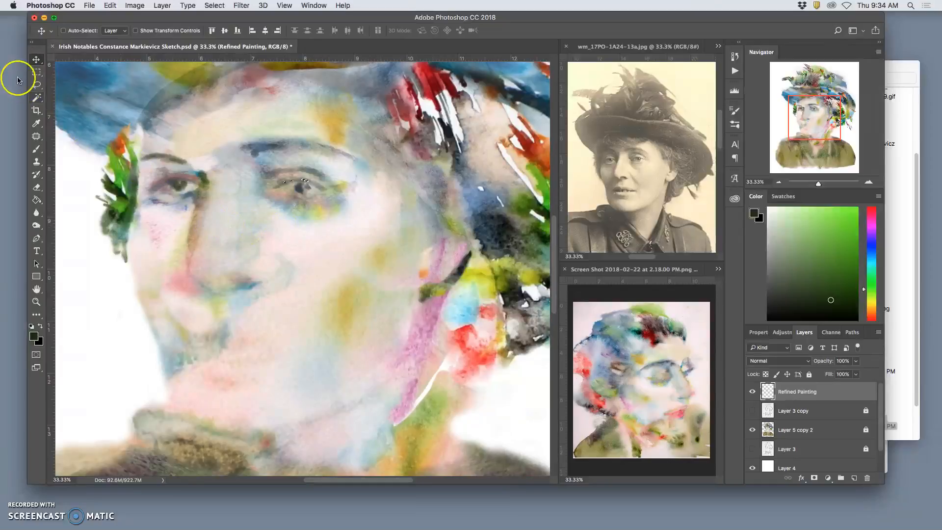
{"action": "left_click", "coordinate": [37, 84]}
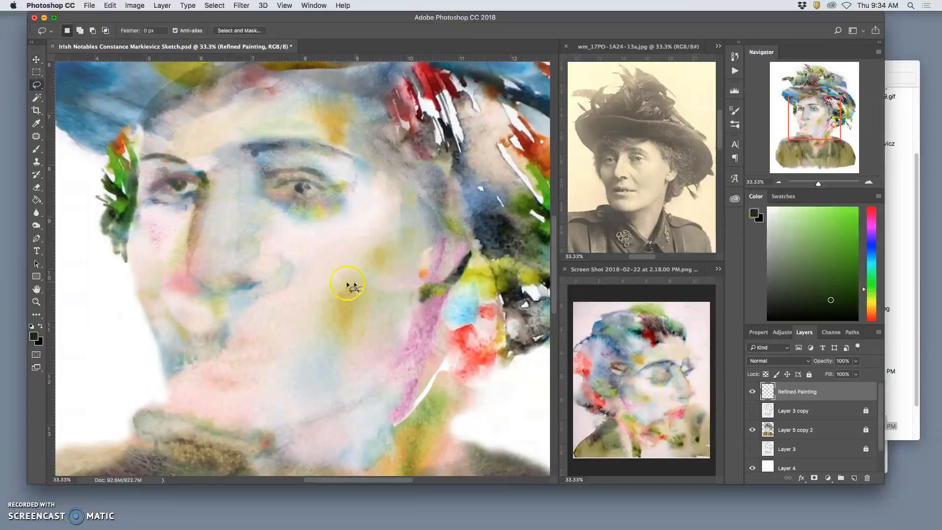
Brush blue-grey sampled from the hair beside the temple onto the near eye's upper lid and inner brow.
{"action": "left_click", "coordinate": [37, 152]}
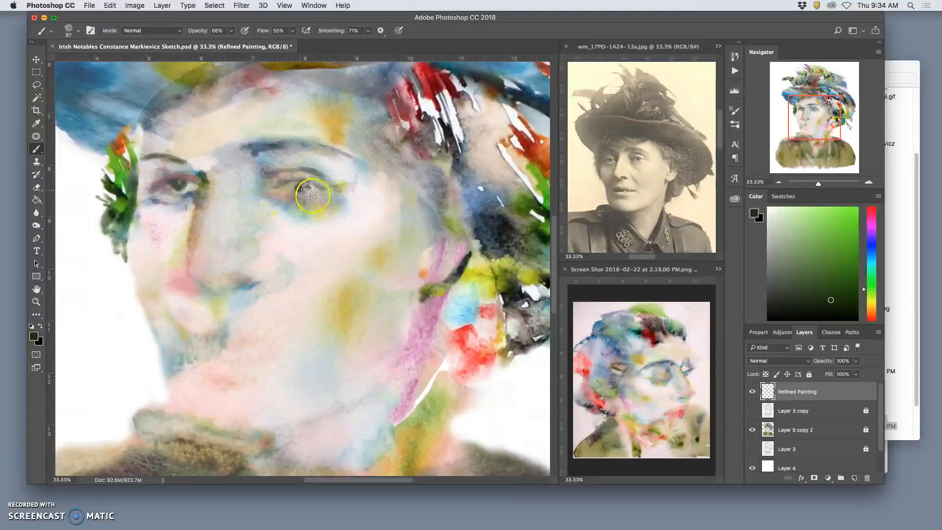
{"action": "left_click", "coordinate": [464, 169], "text": "alt"}
{"action": "mouse_move", "coordinate": [280, 188]}
{"action": "left_mouse_down"}
{"action": "mouse_move", "coordinate": [287, 152]}
{"action": "mouse_move", "coordinate": [274, 160]}
{"action": "mouse_move", "coordinate": [274, 145]}
{"action": "mouse_move", "coordinate": [297, 150]}
{"action": "mouse_move", "coordinate": [264, 148]}
{"action": "left_mouse_up"}
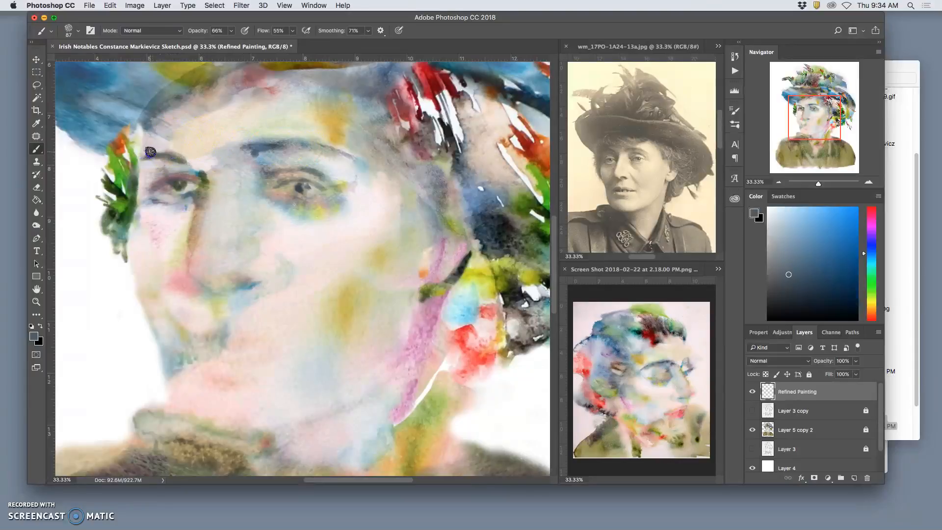
Tone the forehead above the far eyebrow with pale greys sampled from the near eye's lid.
{"action": "left_click", "coordinate": [322, 152], "text": "alt"}
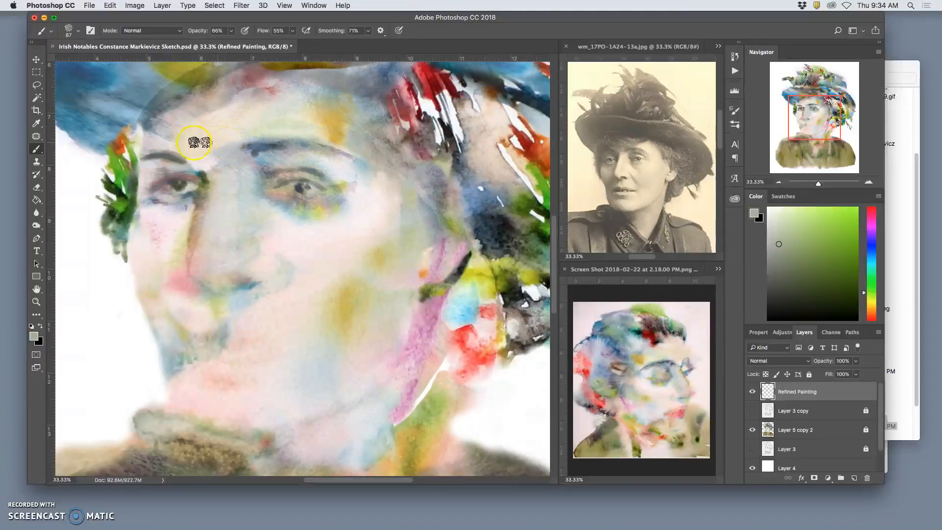
{"action": "left_click_drag", "start_coordinate": [154, 143], "coordinate": [143, 142]}
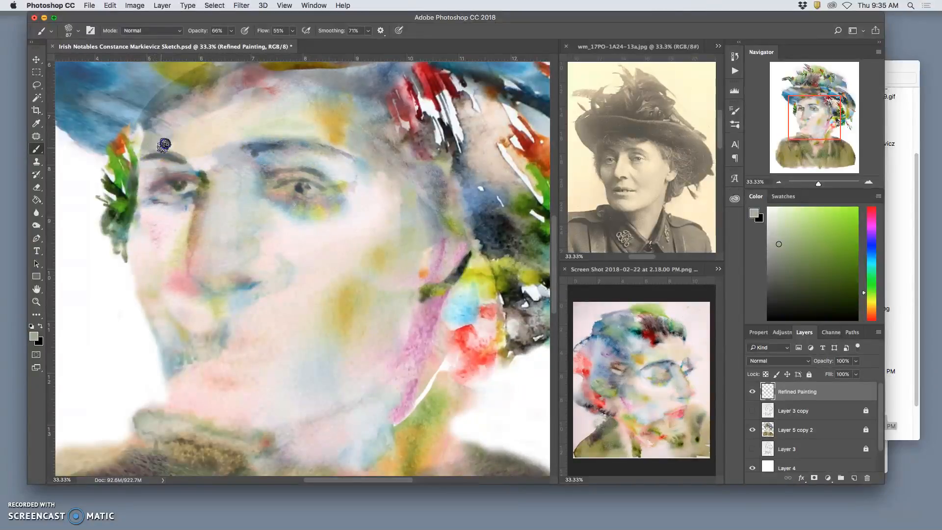
{"action": "left_click", "coordinate": [311, 157], "text": "alt"}
{"action": "left_click", "coordinate": [170, 127]}
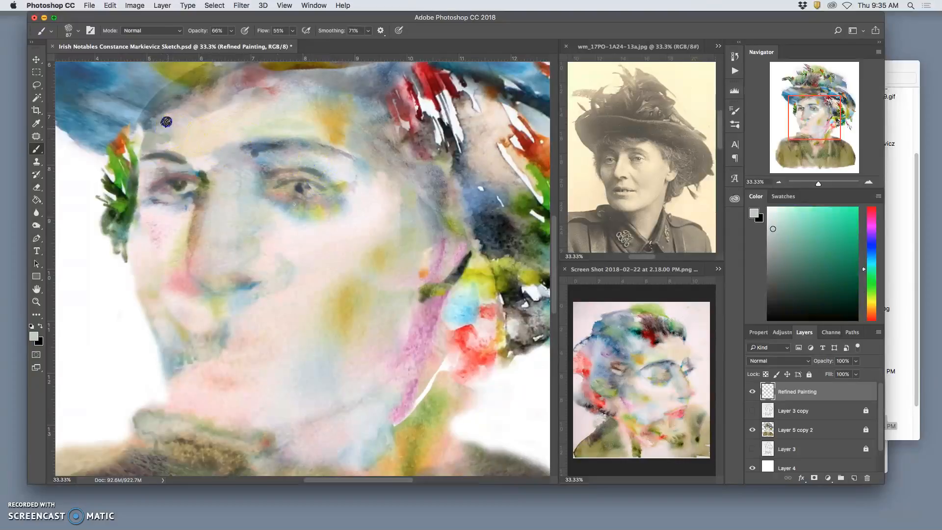
{"action": "left_click", "coordinate": [321, 165], "text": "alt"}
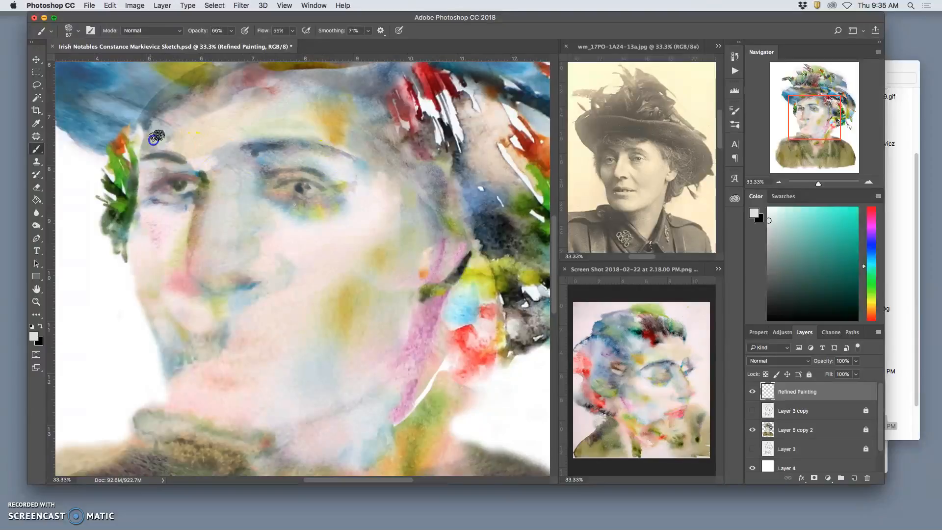
Paint a mauve patch beside the far eyebrow with colour sampled under the hat brim, and soften it with pale beige and yellow-green.
{"action": "left_click", "coordinate": [236, 87], "text": "alt"}
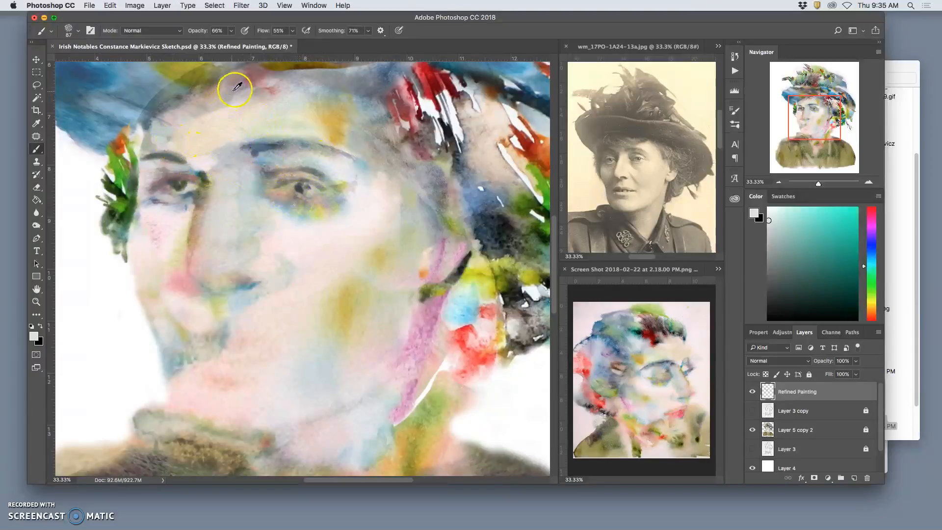
{"action": "mouse_move", "coordinate": [172, 182]}
{"action": "left_mouse_down"}
{"action": "mouse_move", "coordinate": [208, 176]}
{"action": "mouse_move", "coordinate": [208, 186]}
{"action": "mouse_move", "coordinate": [199, 164]}
{"action": "left_mouse_up"}
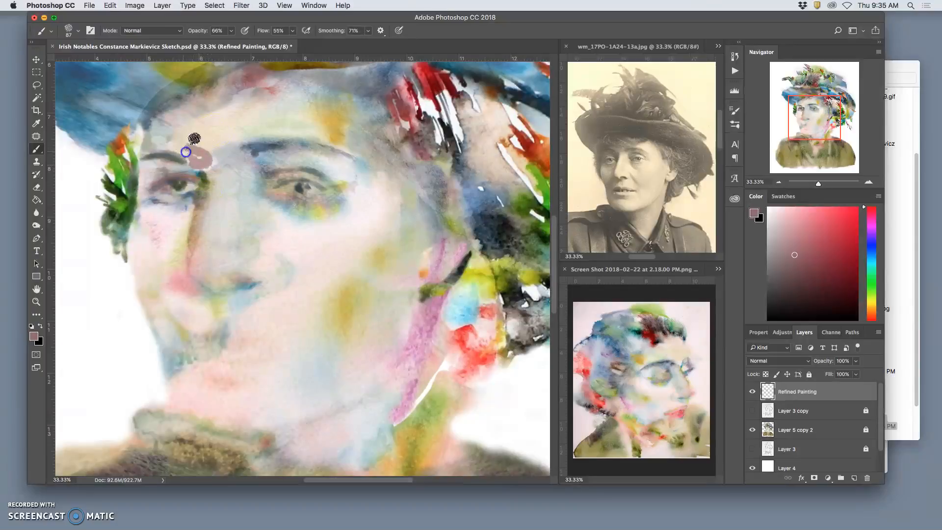
{"action": "left_click", "coordinate": [208, 154], "text": "alt"}
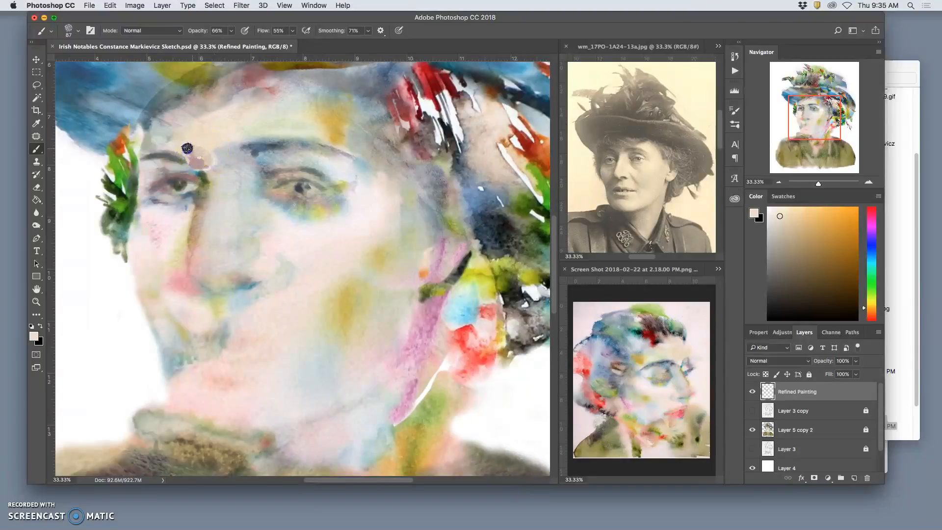
{"action": "left_click", "coordinate": [319, 211], "text": "alt"}
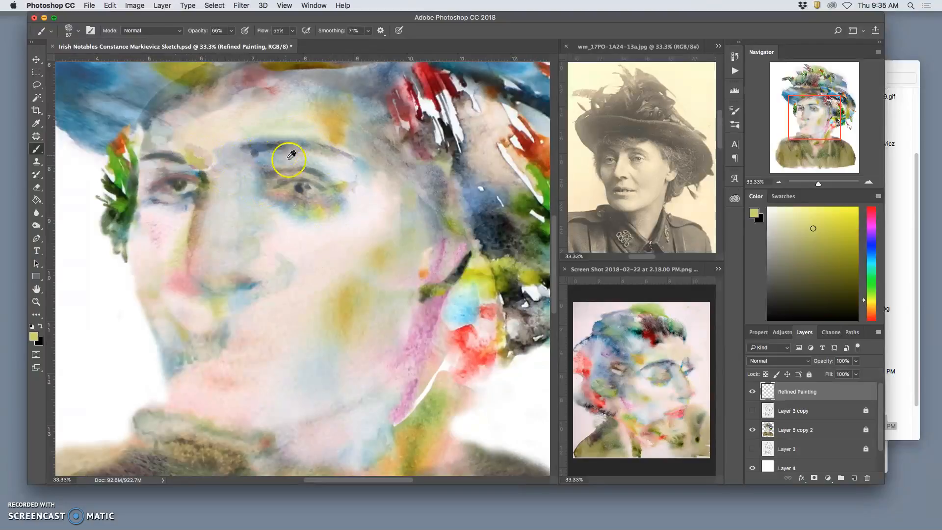
Blend the patch beside the far eyebrow into the forehead with pale greys sampled from the surrounding skin.
{"action": "left_click", "coordinate": [202, 143], "text": "alt"}
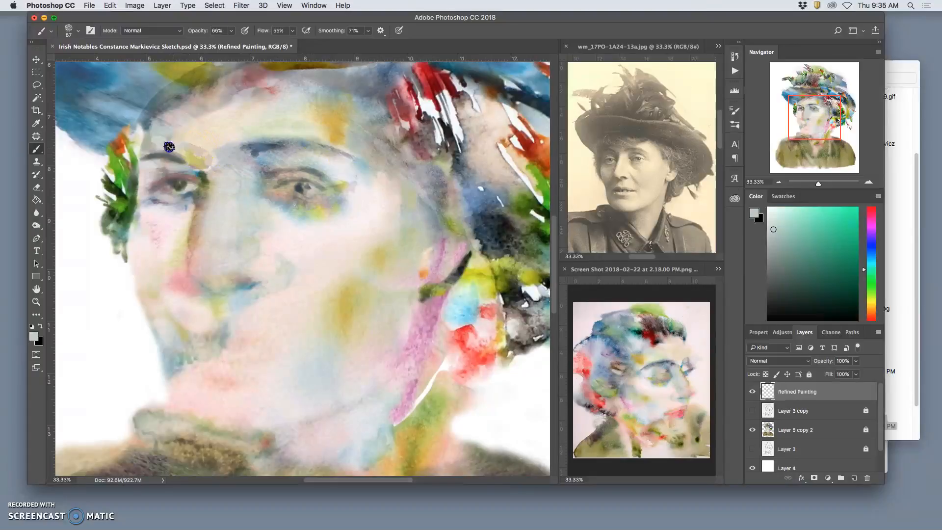
{"action": "left_click", "coordinate": [236, 163]}
{"action": "left_click", "coordinate": [194, 146], "text": "alt"}
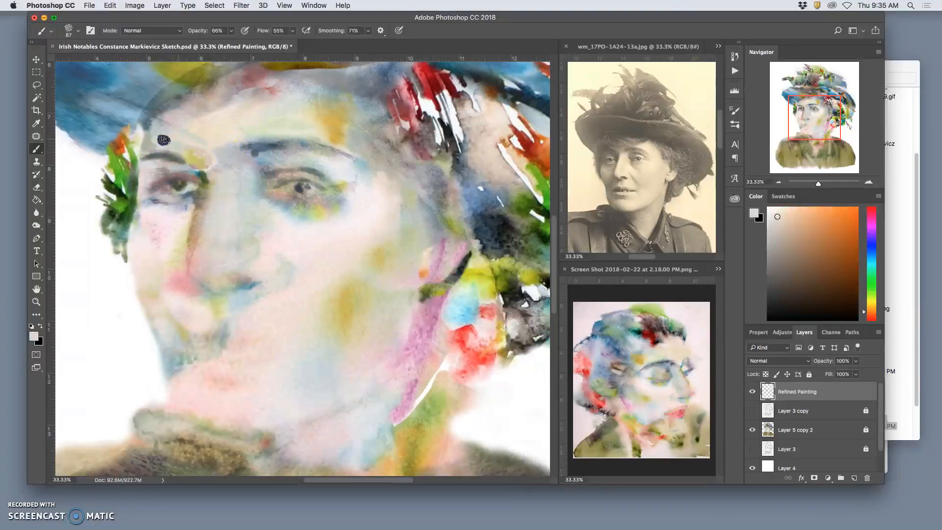
{"action": "left_click", "coordinate": [240, 161], "text": "alt"}
{"action": "left_click", "coordinate": [285, 212], "text": "alt"}
{"action": "left_click", "coordinate": [207, 157]}
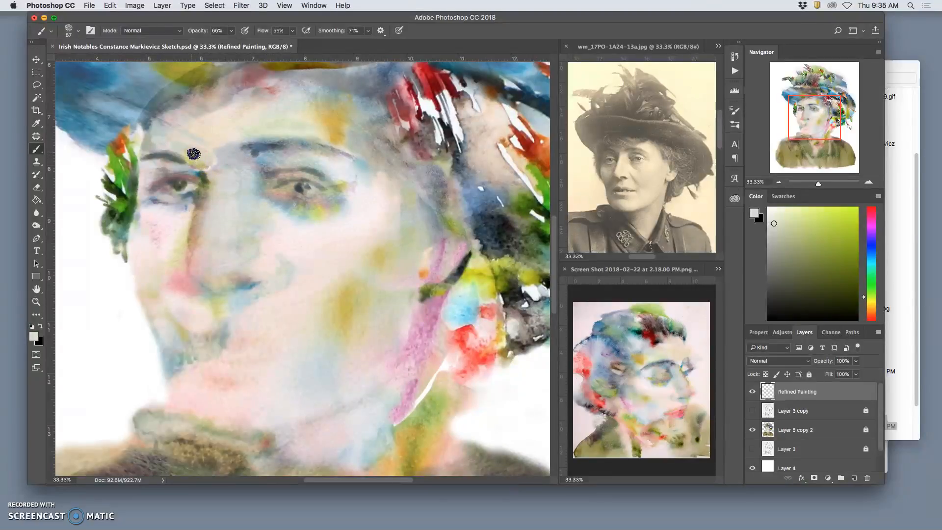
Soften the area between the far eyebrow and nose bridge with light grey, and add muted blue along the far eyelid.
{"action": "left_click", "coordinate": [404, 158], "text": "alt"}
{"action": "left_click", "coordinate": [299, 189], "text": "alt"}
{"action": "left_click", "coordinate": [220, 159], "text": "alt"}
{"action": "left_click", "coordinate": [220, 154], "text": "alt"}
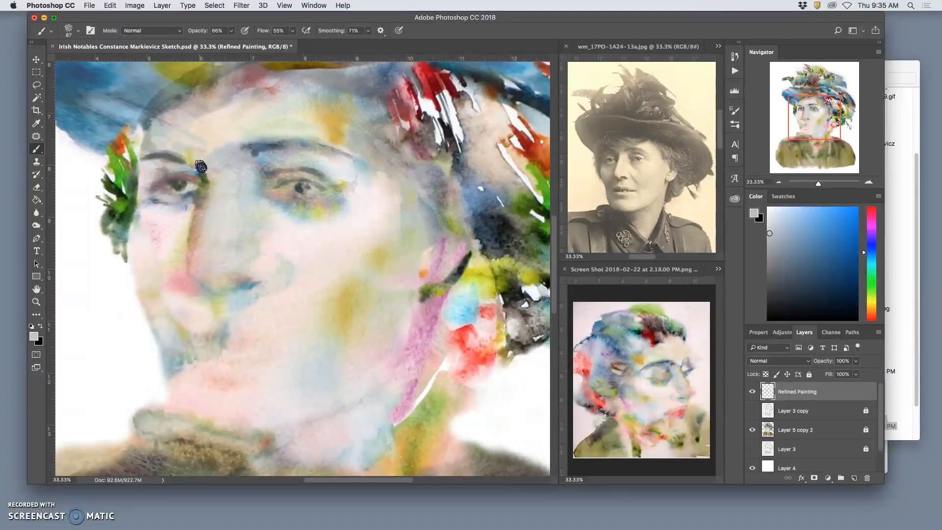
{"action": "mouse_move", "coordinate": [241, 141]}
{"action": "left_mouse_down"}
{"action": "mouse_move", "coordinate": [283, 153]}
{"action": "mouse_move", "coordinate": [232, 189]}
{"action": "left_mouse_up"}
{"action": "left_click", "coordinate": [196, 173], "text": "alt"}
{"action": "mouse_move", "coordinate": [194, 169]}
{"action": "left_mouse_down"}
{"action": "mouse_move", "coordinate": [188, 249]}
{"action": "mouse_move", "coordinate": [175, 299]}
{"action": "mouse_move", "coordinate": [182, 190]}
{"action": "mouse_move", "coordinate": [175, 195]}
{"action": "mouse_move", "coordinate": [173, 174]}
{"action": "mouse_move", "coordinate": [184, 172]}
{"action": "mouse_move", "coordinate": [162, 164]}
{"action": "left_mouse_up"}
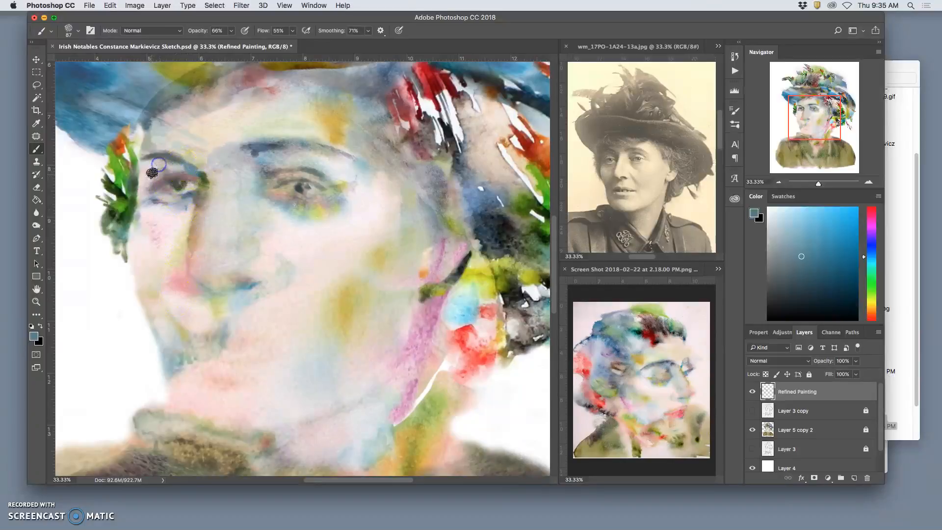
{"action": "left_click_drag", "start_coordinate": [196, 201], "coordinate": [171, 155]}
{"action": "mouse_move", "coordinate": [300, 179]}
{"action": "left_mouse_down"}
{"action": "mouse_move", "coordinate": [313, 148]}
{"action": "mouse_move", "coordinate": [251, 149]}
{"action": "left_mouse_up"}
{"action": "mouse_move", "coordinate": [321, 140]}
{"action": "left_mouse_down"}
{"action": "mouse_move", "coordinate": [332, 148]}
{"action": "mouse_move", "coordinate": [277, 93]}
{"action": "mouse_move", "coordinate": [241, 92]}
{"action": "mouse_move", "coordinate": [277, 89]}
{"action": "mouse_move", "coordinate": [210, 78]}
{"action": "mouse_move", "coordinate": [223, 96]}
{"action": "mouse_move", "coordinate": [190, 89]}
{"action": "mouse_move", "coordinate": [216, 85]}
{"action": "mouse_move", "coordinate": [293, 107]}
{"action": "left_mouse_up"}
{"action": "key", "text": "super+alt+z"}
{"action": "key", "text": "super+alt+z"}
{"action": "key", "text": "super+alt+z"}
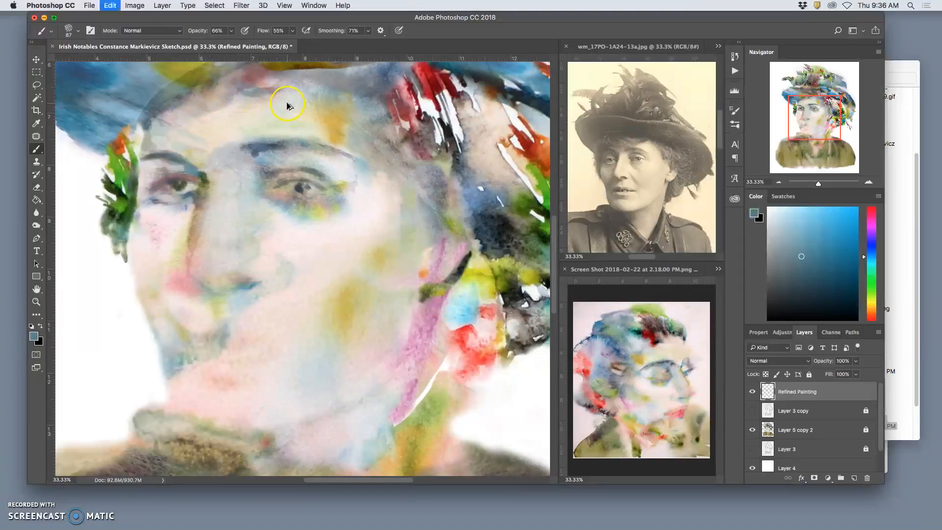
Touch up the nose with muted blue and strengthen the far eyebrow and eyelid with dark grey sampled from the near iris.
{"action": "left_click_drag", "start_coordinate": [306, 107], "coordinate": [229, 229]}
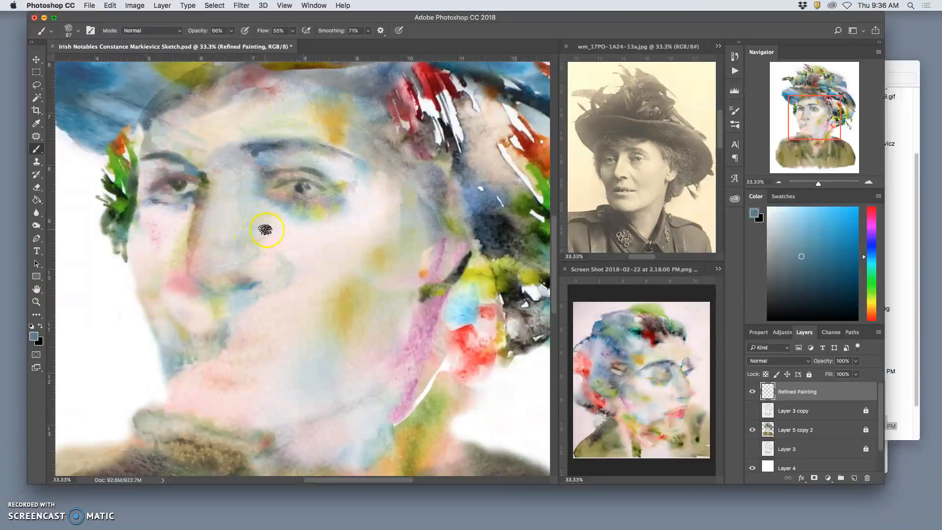
{"action": "left_click", "coordinate": [297, 186], "text": "alt"}
{"action": "mouse_move", "coordinate": [169, 147]}
{"action": "left_mouse_down"}
{"action": "mouse_move", "coordinate": [189, 170]}
{"action": "mouse_move", "coordinate": [176, 183]}
{"action": "left_mouse_up"}
Darken the pupils of both eyes with near-black brush touches.
{"action": "left_click", "coordinate": [313, 187], "text": "alt"}
{"action": "left_click", "coordinate": [501, 228], "text": "alt"}
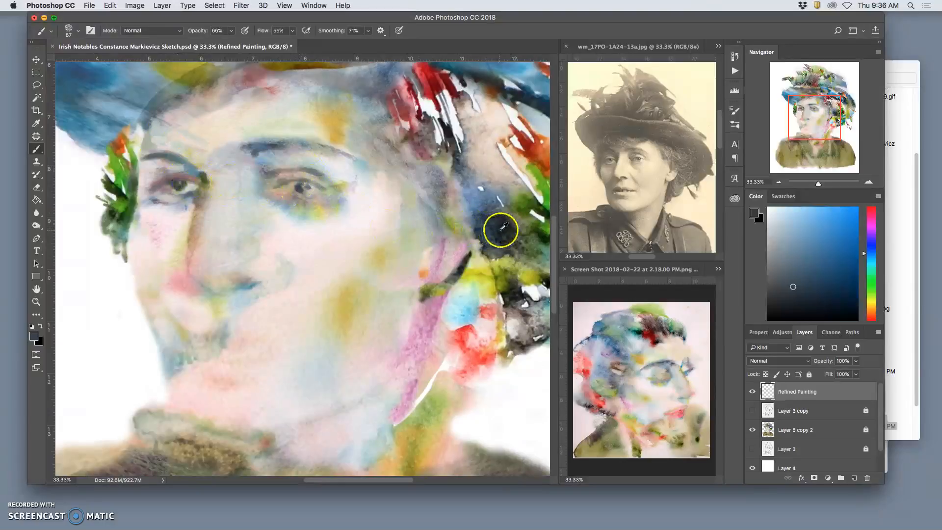
{"action": "mouse_move", "coordinate": [305, 186]}
{"action": "left_mouse_down"}
{"action": "mouse_move", "coordinate": [326, 185]}
{"action": "mouse_move", "coordinate": [301, 186]}
{"action": "left_mouse_up"}
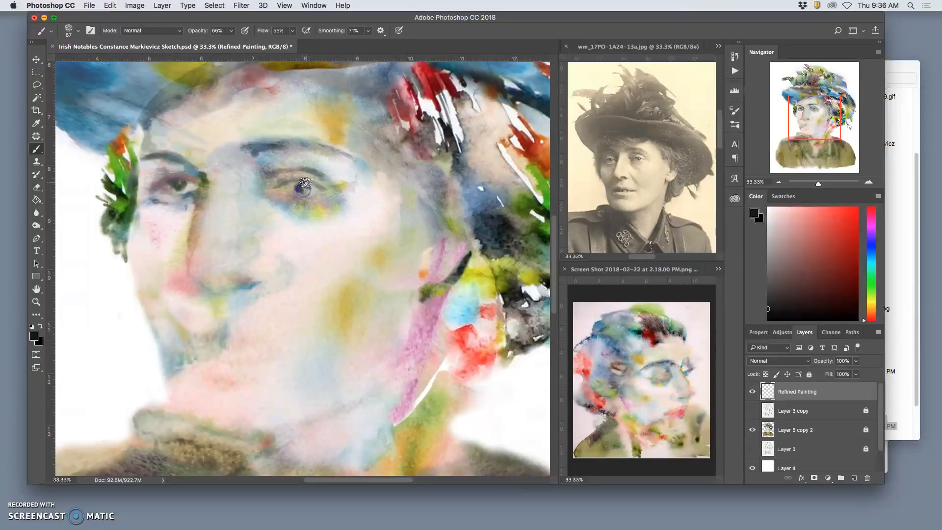
{"action": "left_click_drag", "start_coordinate": [305, 188], "coordinate": [307, 181]}
{"action": "left_click", "coordinate": [183, 191]}
{"action": "mouse_move", "coordinate": [183, 191]}
{"action": "left_mouse_down"}
{"action": "mouse_move", "coordinate": [183, 163]}
{"action": "mouse_move", "coordinate": [178, 182]}
{"action": "left_mouse_up"}
Define the near nostril with blue-grey sampled from the hair beside the face.
{"action": "left_click", "coordinate": [370, 218]}
{"action": "mouse_move", "coordinate": [370, 218]}
{"action": "left_mouse_down"}
{"action": "mouse_move", "coordinate": [342, 281]}
{"action": "mouse_move", "coordinate": [315, 313]}
{"action": "mouse_move", "coordinate": [283, 292]}
{"action": "mouse_move", "coordinate": [340, 290]}
{"action": "mouse_move", "coordinate": [308, 266]}
{"action": "mouse_move", "coordinate": [274, 273]}
{"action": "mouse_move", "coordinate": [246, 277]}
{"action": "left_mouse_up"}
{"action": "left_click", "coordinate": [483, 203], "text": "alt"}
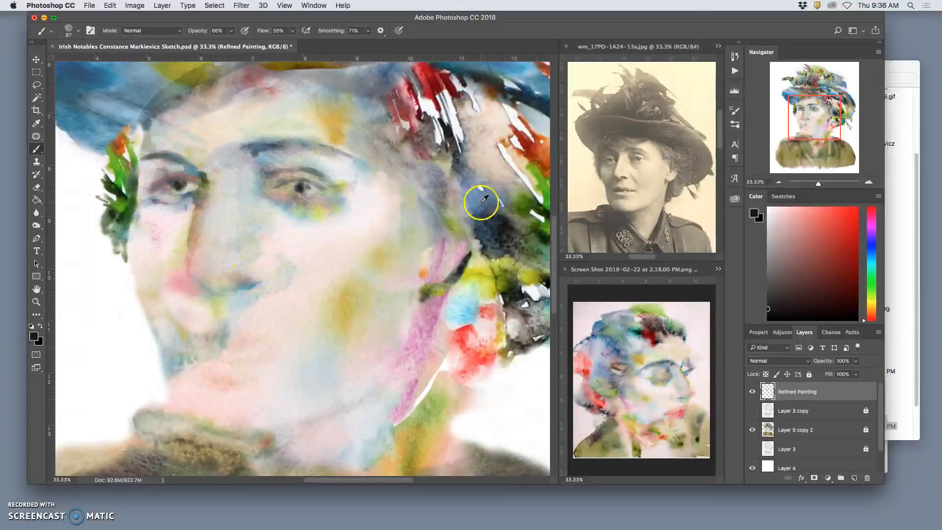
{"action": "mouse_move", "coordinate": [246, 275]}
{"action": "left_mouse_down"}
{"action": "mouse_move", "coordinate": [233, 292]}
{"action": "mouse_move", "coordinate": [251, 286]}
{"action": "left_mouse_up"}
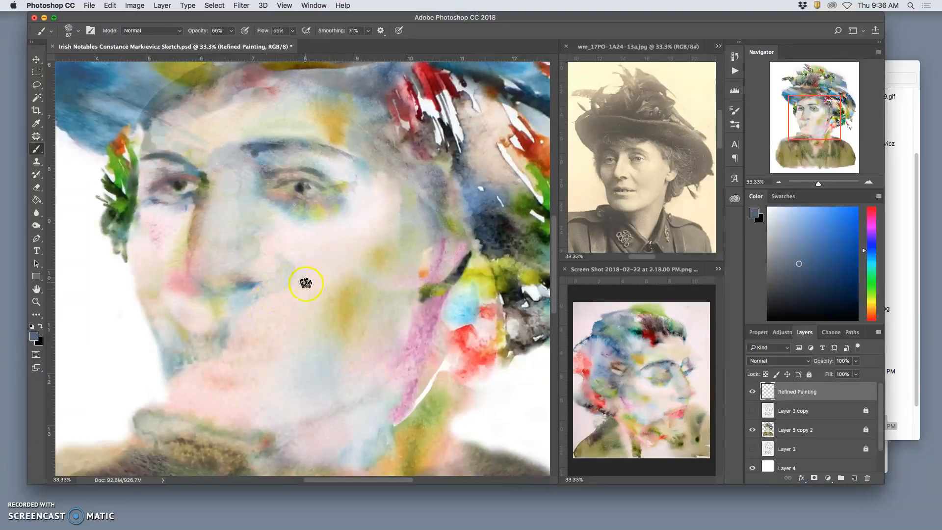
Paint a diagonal smile line from beside the nose down across the cheek with ochre sampled from the forehead.
{"action": "left_click", "coordinate": [423, 312], "text": "alt"}
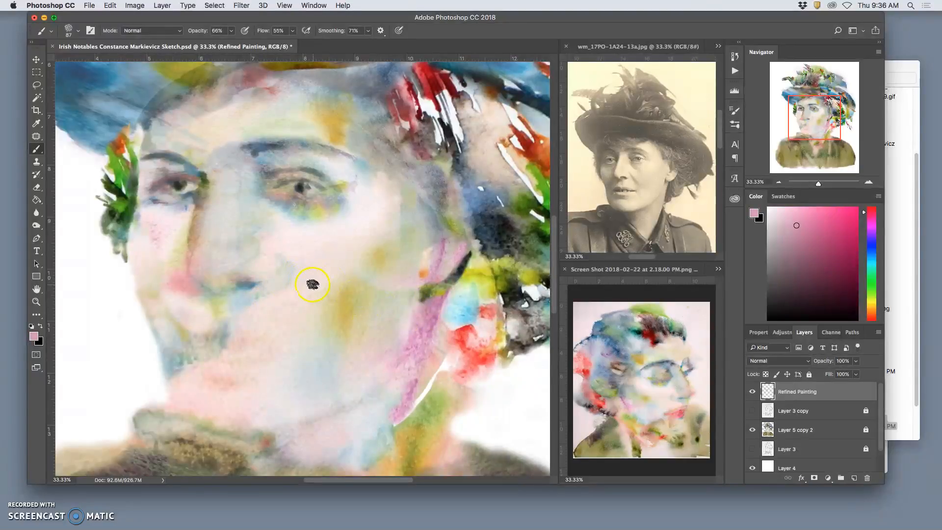
{"action": "left_click", "coordinate": [338, 123], "text": "alt"}
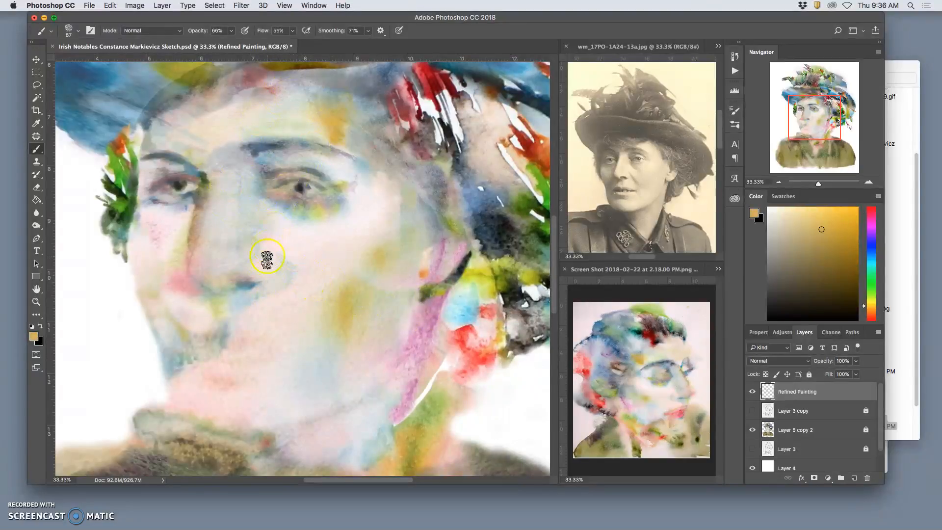
{"action": "left_click_drag", "start_coordinate": [271, 251], "coordinate": [281, 263]}
{"action": "left_click_drag", "start_coordinate": [292, 280], "coordinate": [341, 337]}
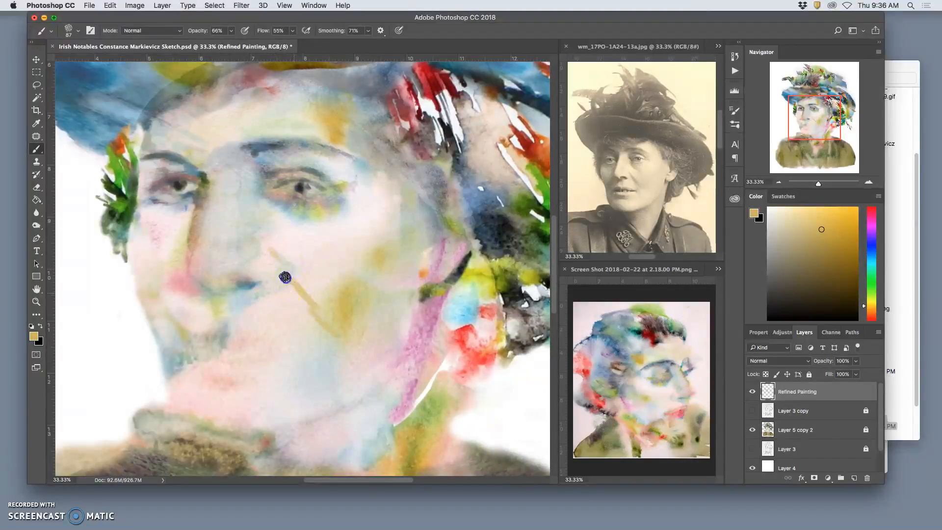
Tone down the ochre smile line with pale pinks sampled from the cheek.
{"action": "left_click", "coordinate": [296, 281], "text": "alt"}
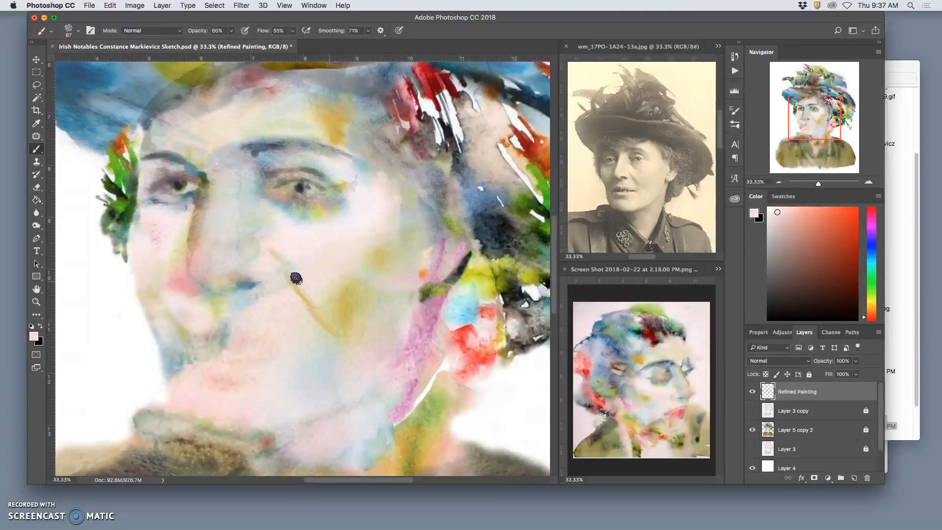
{"action": "left_click", "coordinate": [379, 344], "text": "alt"}
{"action": "left_click", "coordinate": [307, 302]}
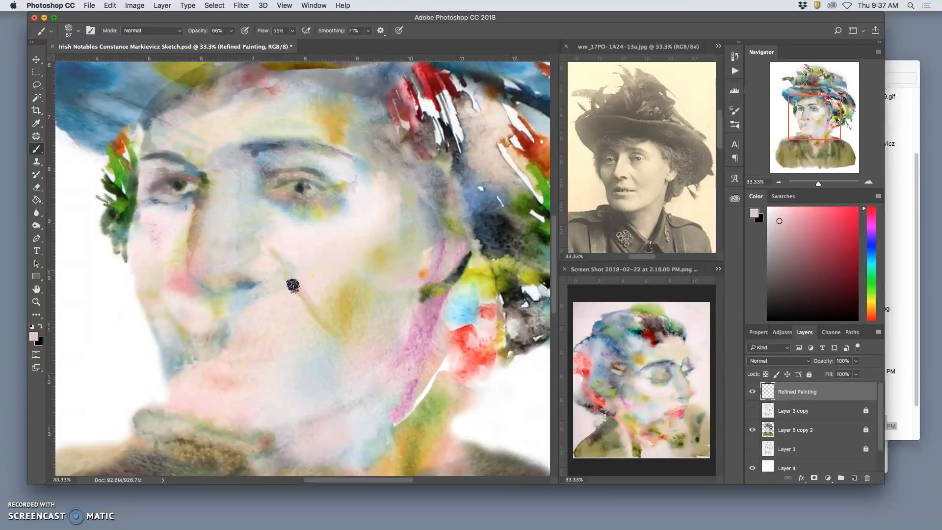
Enlarge the brush to 169 px and blend the smile line and lower cheek with pale pink skin tones.
{"action": "left_click", "coordinate": [75, 31]}
{"action": "left_click_drag", "start_coordinate": [116, 59], "coordinate": [124, 60]}
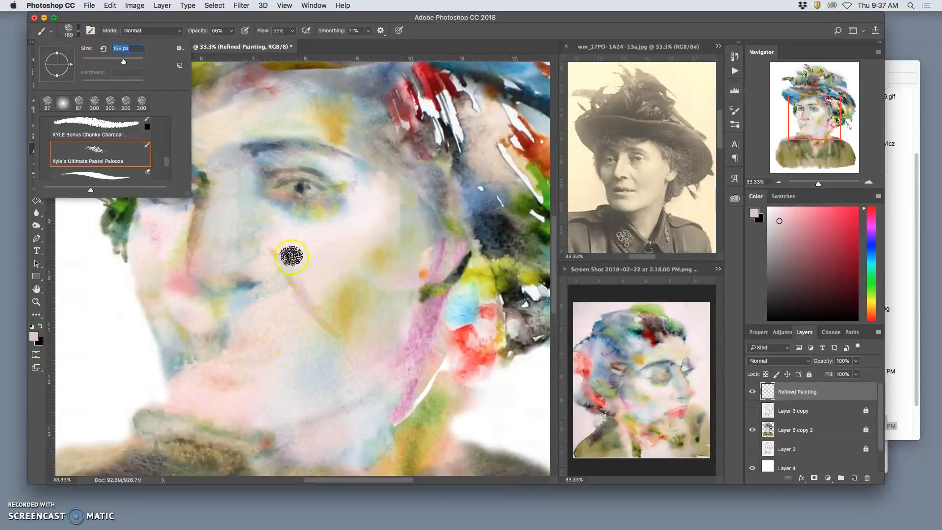
{"action": "left_click", "coordinate": [292, 274]}
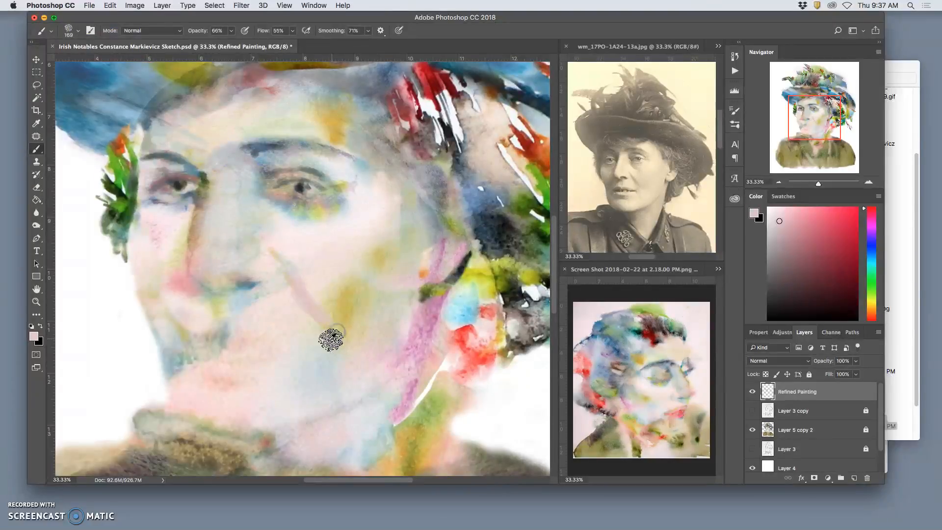
{"action": "left_click", "coordinate": [288, 312], "text": "alt"}
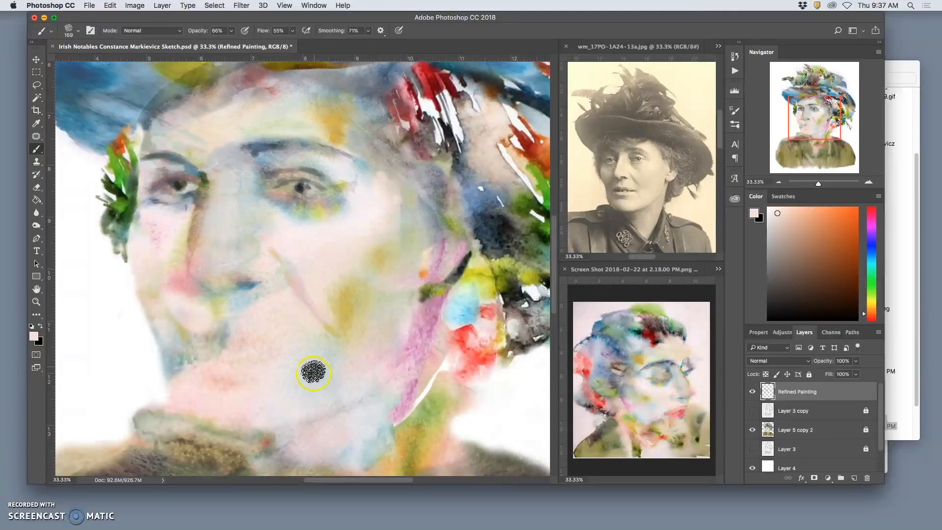
Paint a blue-grey shadow along the far jawline beside the chin with a colour sampled from the face.
{"action": "left_click", "coordinate": [251, 331], "text": "alt"}
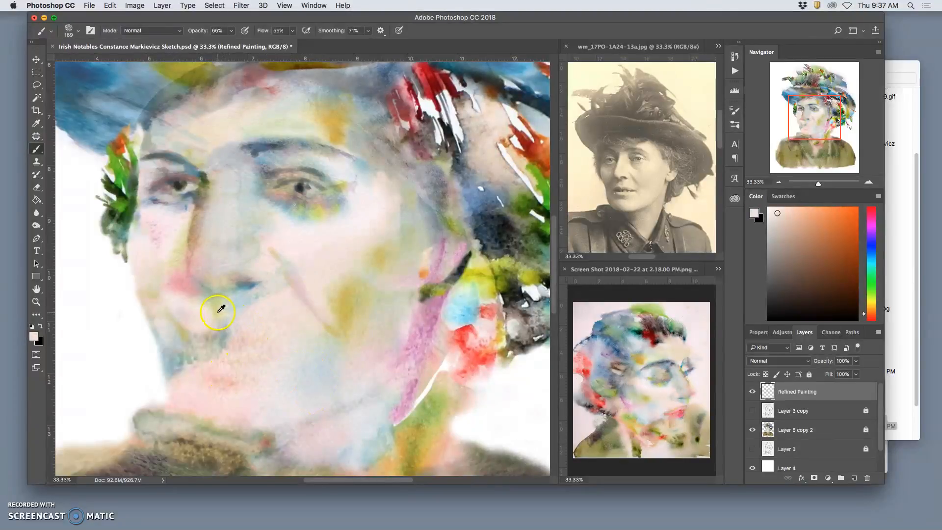
{"action": "left_click_drag", "start_coordinate": [216, 332], "coordinate": [173, 353]}
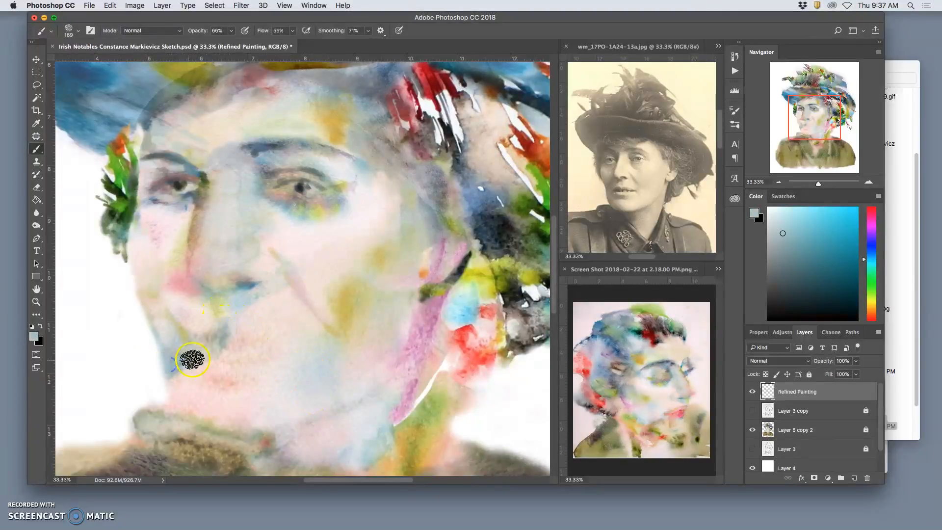
{"action": "mouse_move", "coordinate": [179, 370]}
{"action": "left_mouse_down"}
{"action": "mouse_move", "coordinate": [189, 404]}
{"action": "mouse_move", "coordinate": [203, 409]}
{"action": "mouse_move", "coordinate": [189, 357]}
{"action": "mouse_move", "coordinate": [191, 371]}
{"action": "left_mouse_up"}
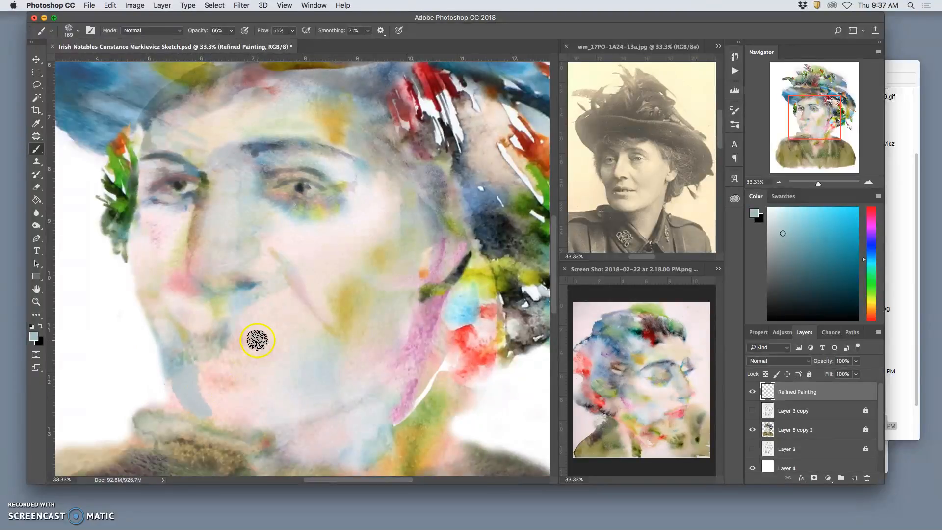
Lower the brush opacity to 42% and soften the jawline shadow with pale pink sampled from beside the mouth.
{"action": "left_click", "coordinate": [232, 31]}
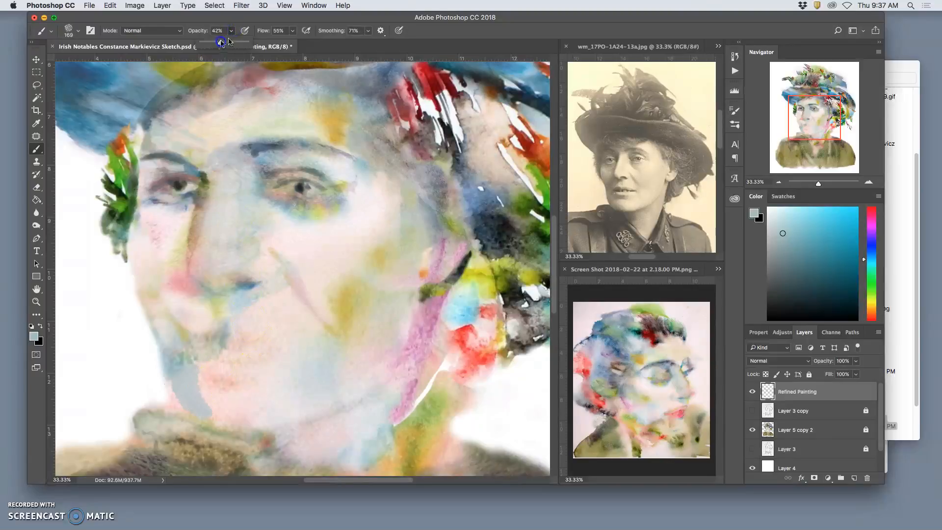
{"action": "left_click", "coordinate": [223, 367], "text": "alt"}
{"action": "mouse_move", "coordinate": [194, 365]}
{"action": "left_mouse_down"}
{"action": "mouse_move", "coordinate": [219, 416]}
{"action": "mouse_move", "coordinate": [192, 364]}
{"action": "mouse_move", "coordinate": [202, 405]}
{"action": "mouse_move", "coordinate": [220, 422]}
{"action": "left_mouse_up"}
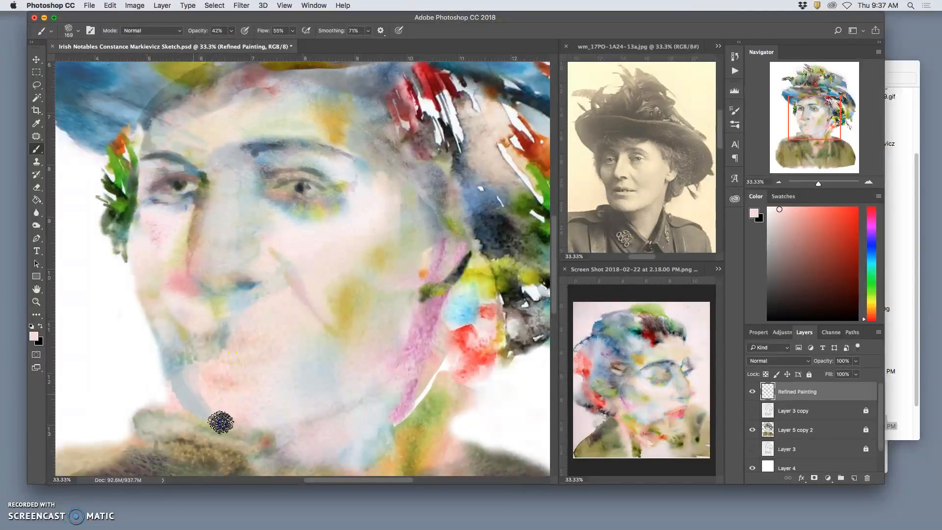
{"action": "left_click", "coordinate": [227, 308], "text": "alt"}
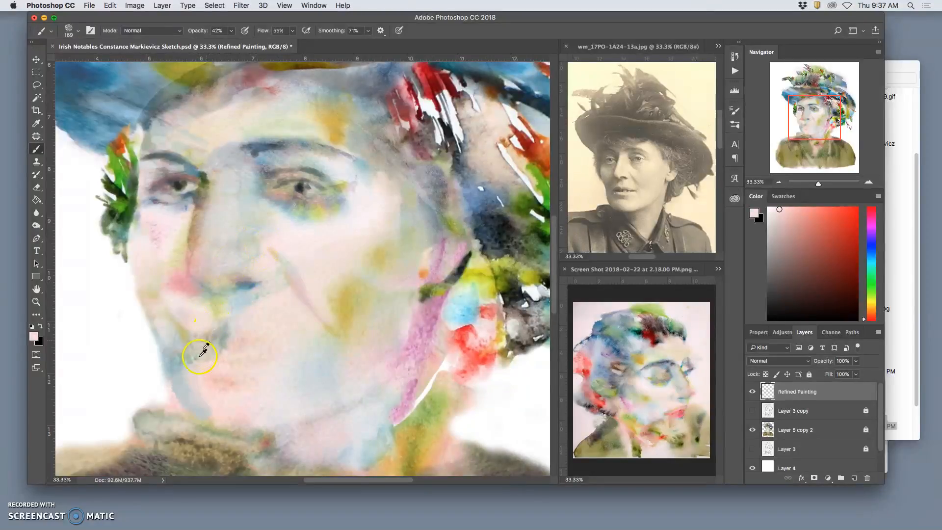
Shade beneath the near eye with olive tones sampled from the inner corner of the far eye.
{"action": "left_click", "coordinate": [208, 184], "text": "alt"}
{"action": "left_click", "coordinate": [295, 197]}
{"action": "mouse_move", "coordinate": [296, 197]}
{"action": "left_mouse_down"}
{"action": "mouse_move", "coordinate": [279, 190]}
{"action": "mouse_move", "coordinate": [294, 189]}
{"action": "mouse_move", "coordinate": [280, 193]}
{"action": "left_mouse_up"}
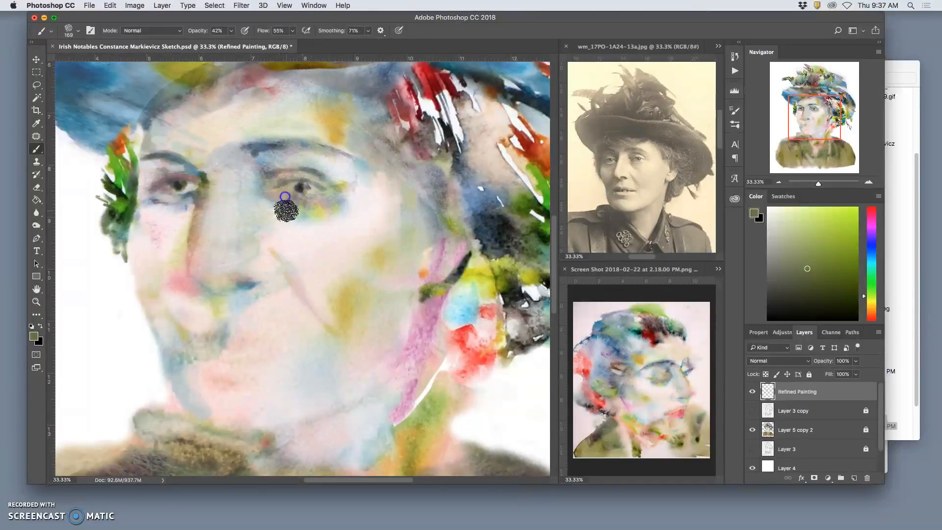
{"action": "left_click", "coordinate": [269, 239]}
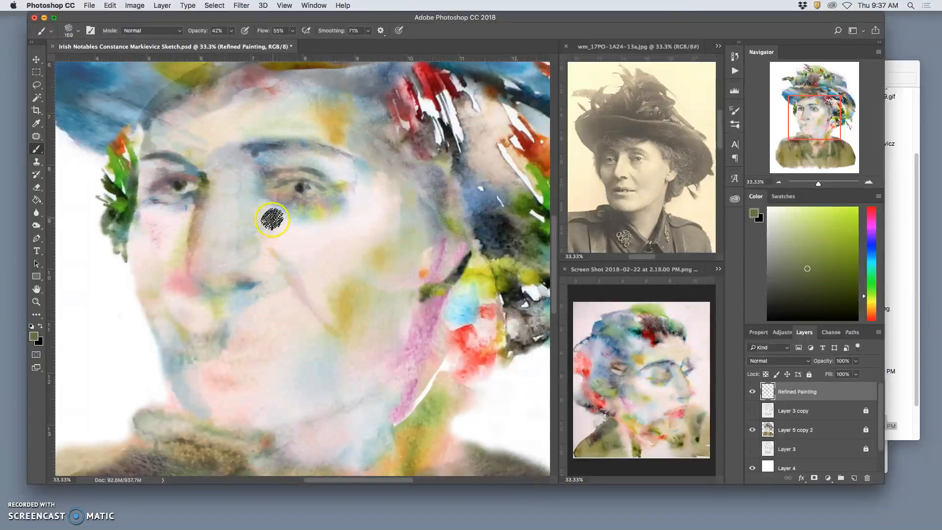
{"action": "left_click", "coordinate": [208, 180], "text": "alt"}
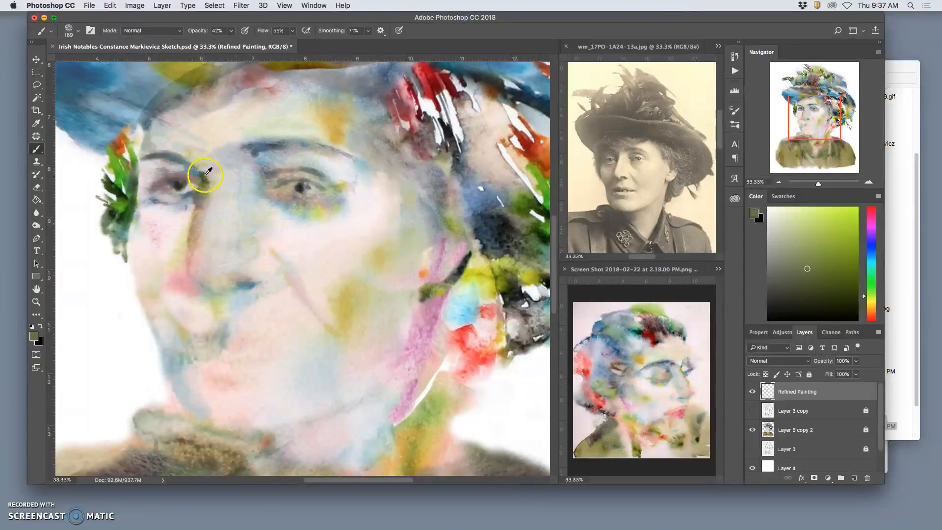
{"action": "mouse_move", "coordinate": [275, 191]}
{"action": "left_mouse_down"}
{"action": "mouse_move", "coordinate": [287, 191]}
{"action": "mouse_move", "coordinate": [282, 198]}
{"action": "left_mouse_up"}
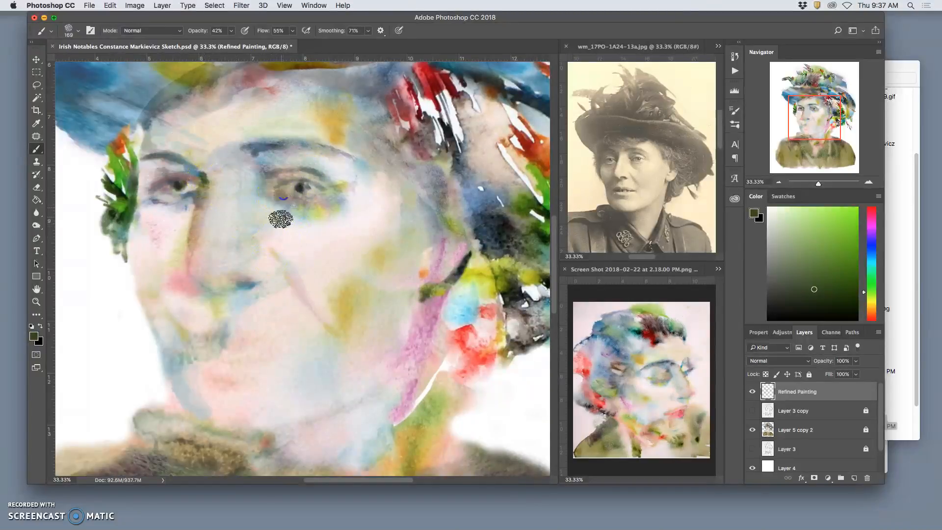
{"action": "left_click", "coordinate": [287, 210]}
{"action": "left_click", "coordinate": [318, 318]}
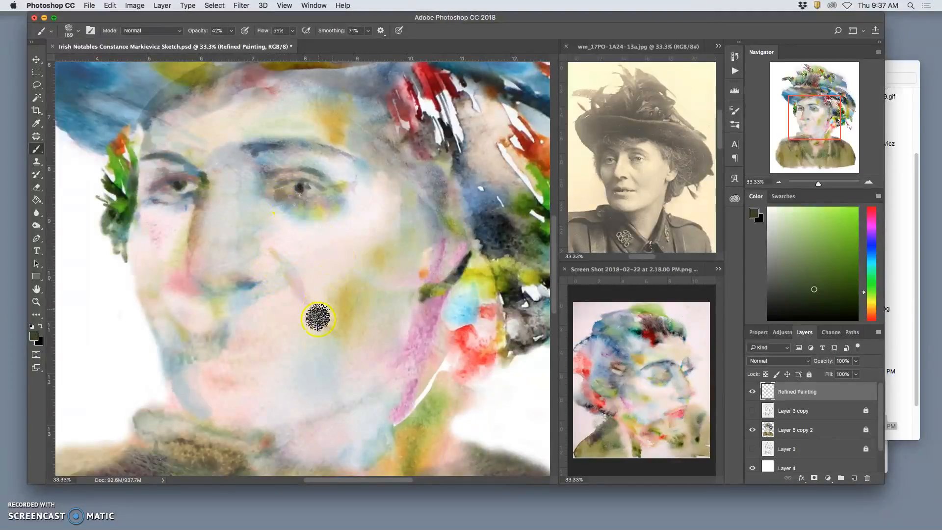
{"action": "left_click", "coordinate": [315, 385]}
{"action": "left_click", "coordinate": [589, 209]}
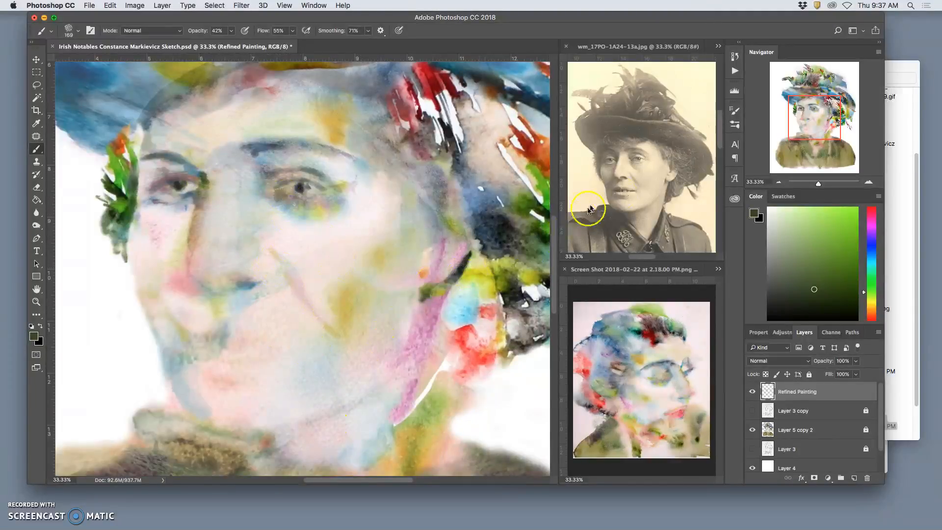
Darken the hair beside the near temple with dark blue-grey and near-black sampled from the dark hair behind it.
{"action": "left_click", "coordinate": [427, 175]}
{"action": "mouse_move", "coordinate": [427, 175]}
{"action": "left_mouse_down"}
{"action": "mouse_move", "coordinate": [447, 189]}
{"action": "mouse_move", "coordinate": [435, 188]}
{"action": "mouse_move", "coordinate": [433, 172]}
{"action": "mouse_move", "coordinate": [411, 158]}
{"action": "mouse_move", "coordinate": [414, 166]}
{"action": "mouse_move", "coordinate": [404, 146]}
{"action": "mouse_move", "coordinate": [423, 191]}
{"action": "mouse_move", "coordinate": [410, 141]}
{"action": "mouse_move", "coordinate": [433, 179]}
{"action": "mouse_move", "coordinate": [465, 192]}
{"action": "mouse_move", "coordinate": [481, 216]}
{"action": "left_mouse_up"}
{"action": "left_click", "coordinate": [481, 216], "text": "alt"}
{"action": "mouse_move", "coordinate": [441, 191]}
{"action": "left_mouse_down"}
{"action": "mouse_move", "coordinate": [419, 145]}
{"action": "mouse_move", "coordinate": [435, 184]}
{"action": "left_mouse_up"}
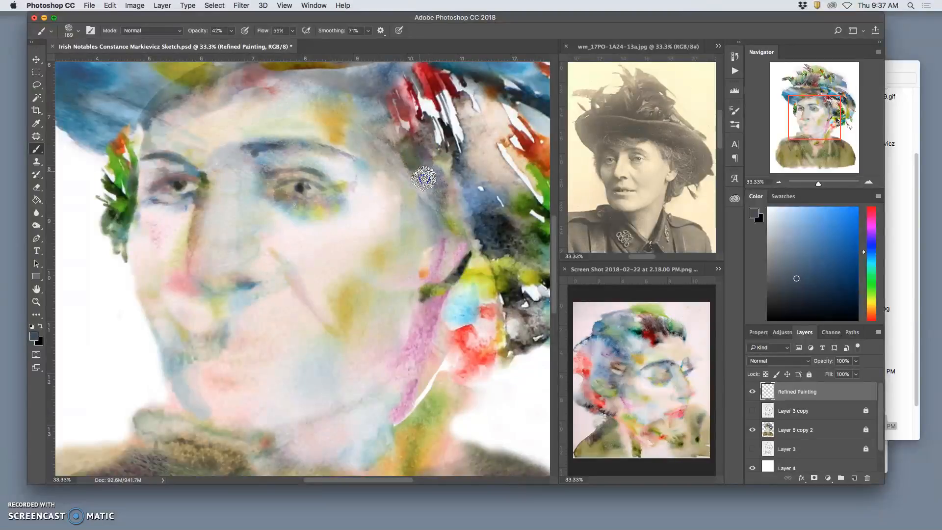
{"action": "left_click", "coordinate": [426, 284]}
{"action": "left_click", "coordinate": [477, 243]}
{"action": "mouse_move", "coordinate": [477, 243]}
{"action": "left_mouse_down"}
{"action": "mouse_move", "coordinate": [508, 243]}
{"action": "mouse_move", "coordinate": [523, 220]}
{"action": "left_mouse_up"}
{"action": "left_click", "coordinate": [470, 226], "text": "alt"}
{"action": "mouse_move", "coordinate": [458, 181]}
{"action": "left_mouse_down"}
{"action": "mouse_move", "coordinate": [439, 192]}
{"action": "mouse_move", "coordinate": [441, 230]}
{"action": "mouse_move", "coordinate": [430, 157]}
{"action": "mouse_move", "coordinate": [458, 151]}
{"action": "mouse_move", "coordinate": [458, 220]}
{"action": "mouse_move", "coordinate": [457, 164]}
{"action": "left_mouse_up"}
{"action": "left_click", "coordinate": [532, 181]}
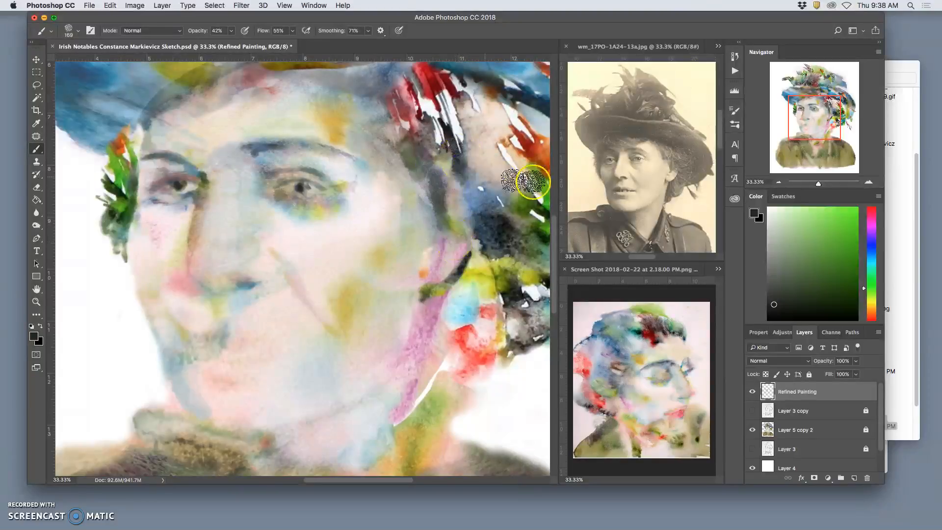
{"action": "left_click", "coordinate": [421, 185]}
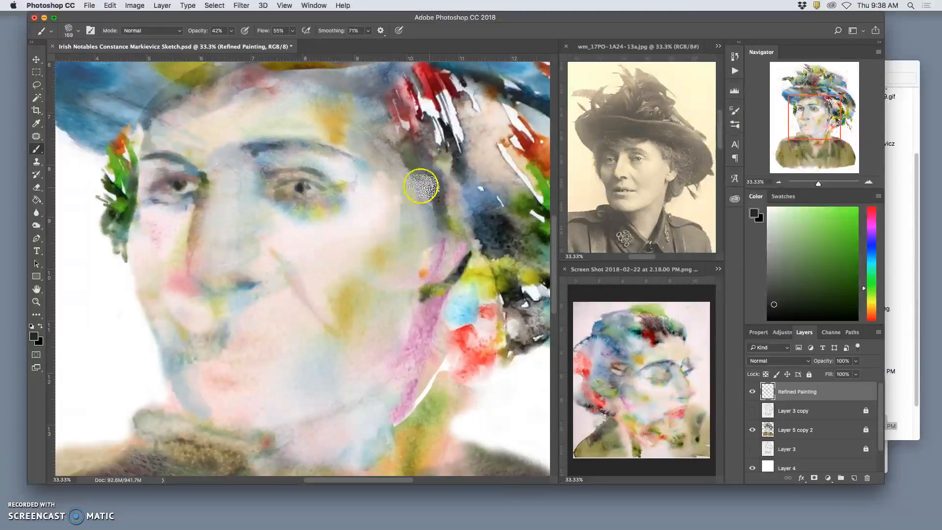
Shade the hairline under the hat brim with grey and near-black sampled from the hair.
{"action": "left_click", "coordinate": [499, 186], "text": "alt"}
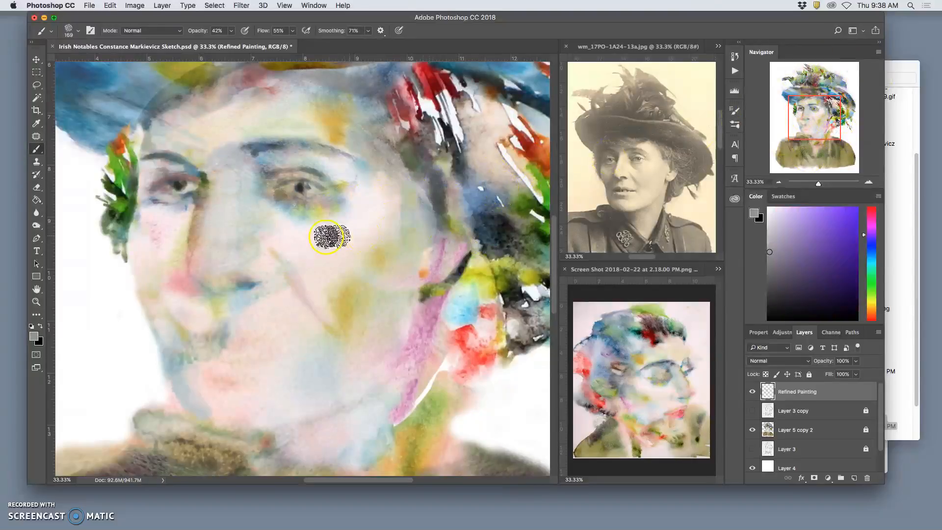
{"action": "mouse_move", "coordinate": [165, 147]}
{"action": "left_mouse_down"}
{"action": "mouse_move", "coordinate": [150, 113]}
{"action": "mouse_move", "coordinate": [135, 125]}
{"action": "left_mouse_up"}
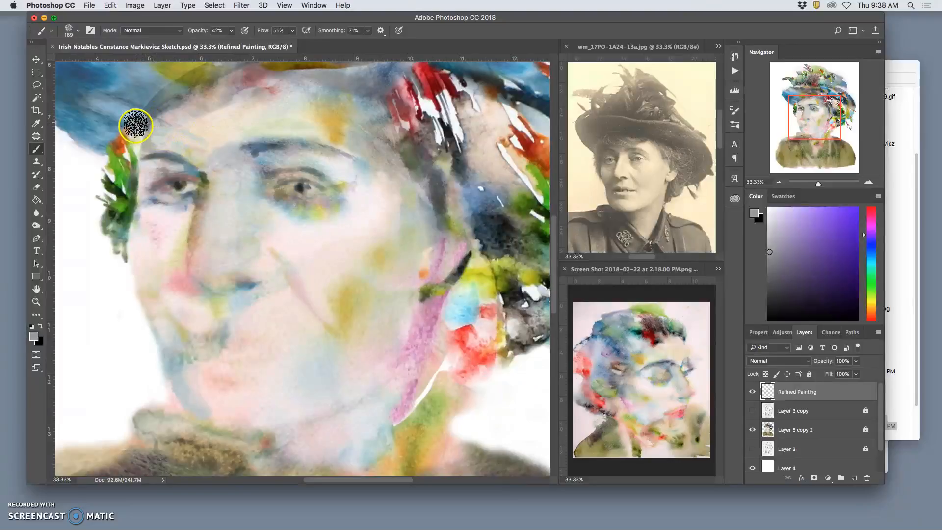
{"action": "left_click", "coordinate": [499, 220], "text": "alt"}
{"action": "left_click", "coordinate": [173, 90]}
{"action": "mouse_move", "coordinate": [173, 89]}
{"action": "left_mouse_down"}
{"action": "mouse_move", "coordinate": [122, 128]}
{"action": "mouse_move", "coordinate": [162, 86]}
{"action": "mouse_move", "coordinate": [130, 108]}
{"action": "mouse_move", "coordinate": [145, 100]}
{"action": "mouse_move", "coordinate": [131, 141]}
{"action": "mouse_move", "coordinate": [141, 107]}
{"action": "mouse_move", "coordinate": [177, 73]}
{"action": "mouse_move", "coordinate": [164, 72]}
{"action": "mouse_move", "coordinate": [127, 96]}
{"action": "mouse_move", "coordinate": [200, 65]}
{"action": "mouse_move", "coordinate": [150, 88]}
{"action": "mouse_move", "coordinate": [193, 66]}
{"action": "mouse_move", "coordinate": [171, 83]}
{"action": "mouse_move", "coordinate": [216, 67]}
{"action": "mouse_move", "coordinate": [285, 72]}
{"action": "mouse_move", "coordinate": [220, 66]}
{"action": "mouse_move", "coordinate": [173, 79]}
{"action": "mouse_move", "coordinate": [320, 78]}
{"action": "left_mouse_up"}
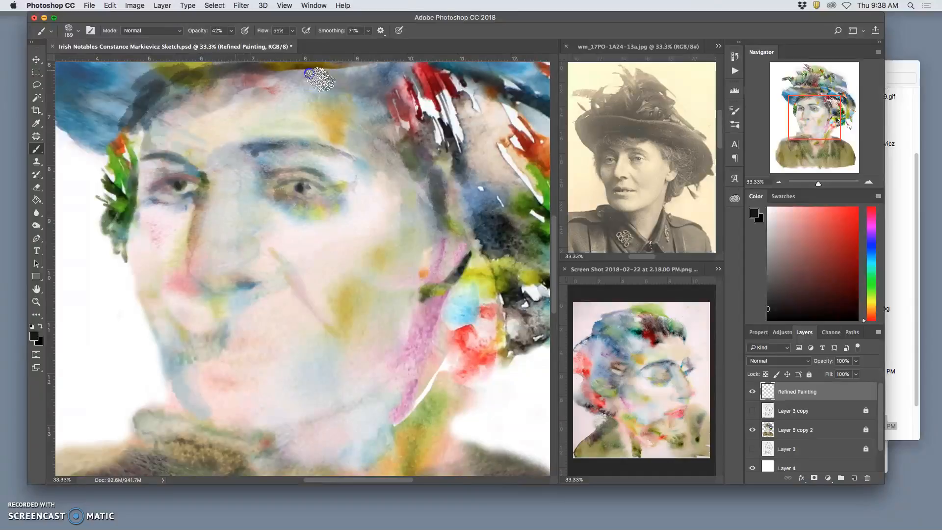
Paint the line of the lips with red sampled from the patch beside the neck.
{"action": "left_click", "coordinate": [470, 335], "text": "alt"}
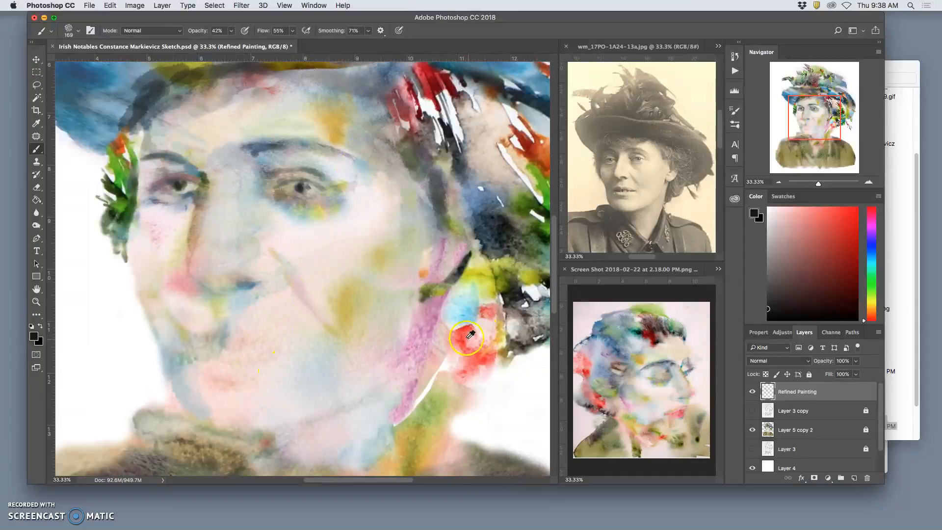
{"action": "left_click", "coordinate": [202, 349]}
{"action": "left_click_drag", "start_coordinate": [202, 349], "coordinate": [280, 339]}
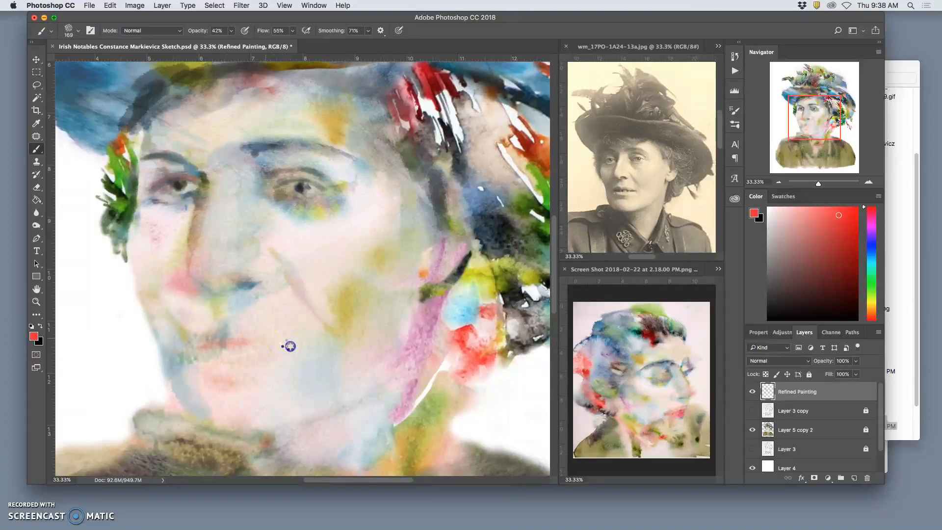
Show the Layer 3 copy sketch and move it above the Refined Painting layer.
{"action": "left_click", "coordinate": [503, 348]}
{"action": "left_click", "coordinate": [738, 395]}
{"action": "left_click", "coordinate": [752, 411]}
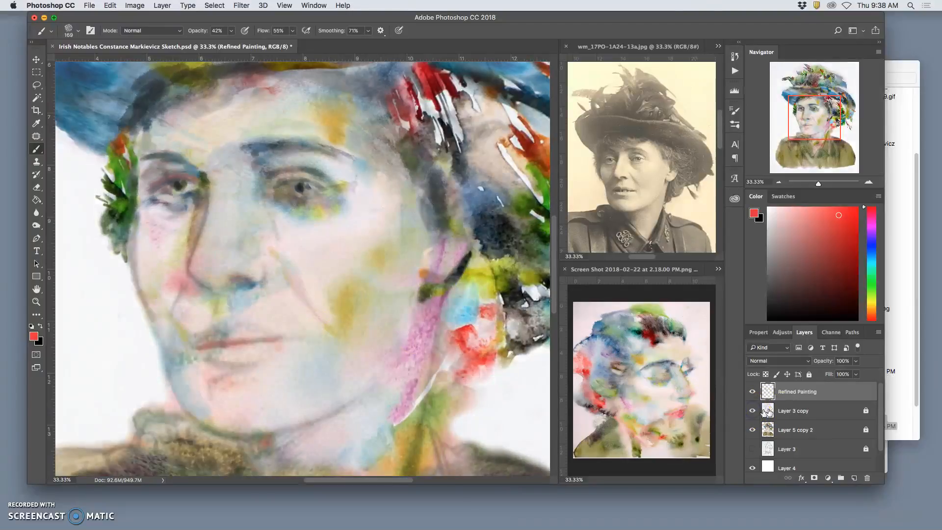
{"action": "mouse_move", "coordinate": [799, 412]}
{"action": "left_mouse_down"}
{"action": "mouse_move", "coordinate": [797, 386]}
{"action": "mouse_move", "coordinate": [793, 393]}
{"action": "left_mouse_up"}
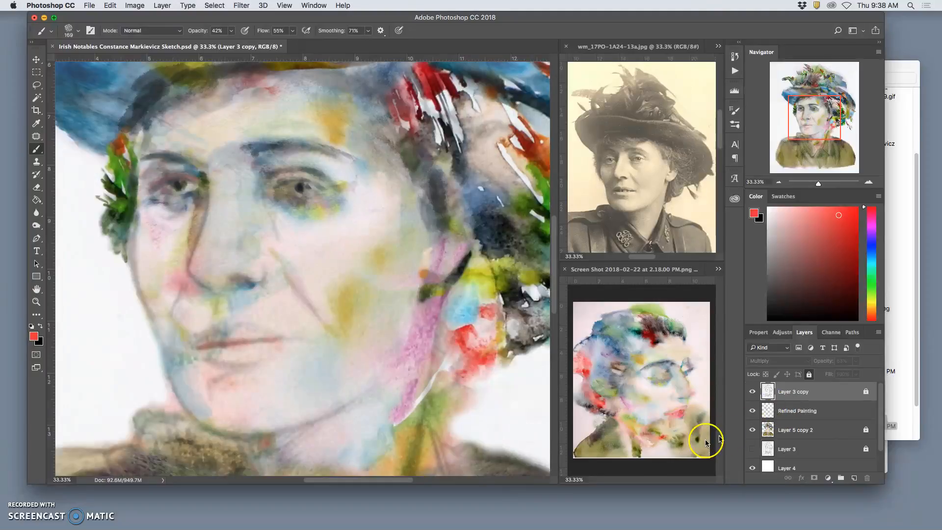
Compare the portrait with the Refined Painting and Layer 3 copy layers hidden and shown, and check the whole composition.
{"action": "left_click", "coordinate": [752, 411]}
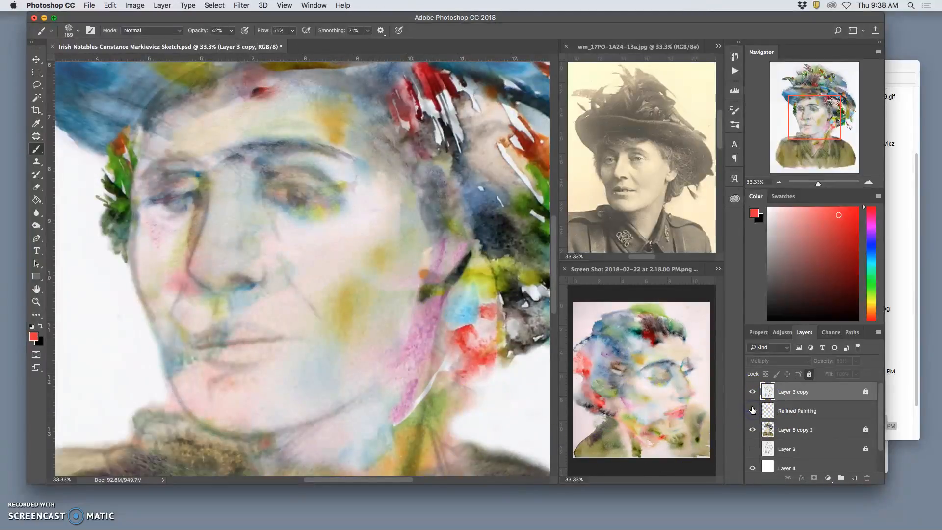
{"action": "left_click", "coordinate": [753, 408]}
{"action": "left_click", "coordinate": [752, 405]}
{"action": "left_click", "coordinate": [752, 402]}
{"action": "left_click", "coordinate": [752, 410]}
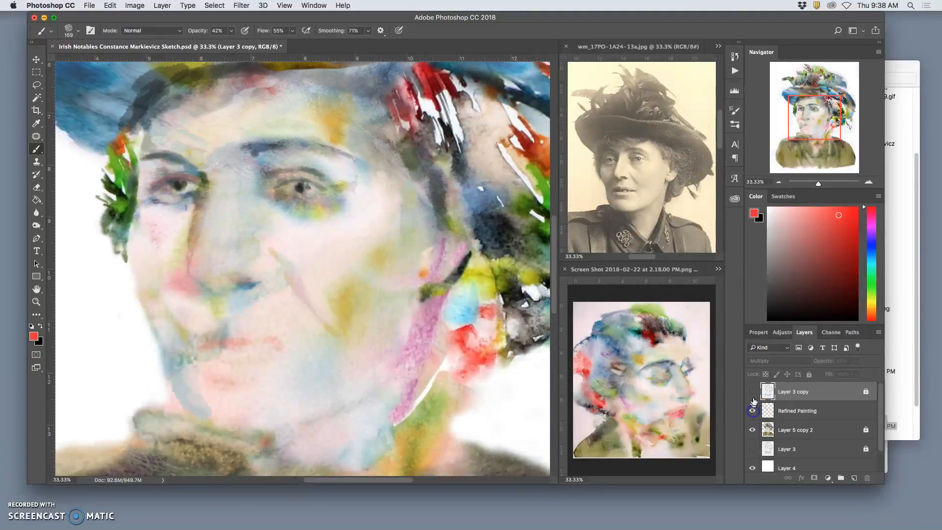
{"action": "left_click", "coordinate": [753, 393]}
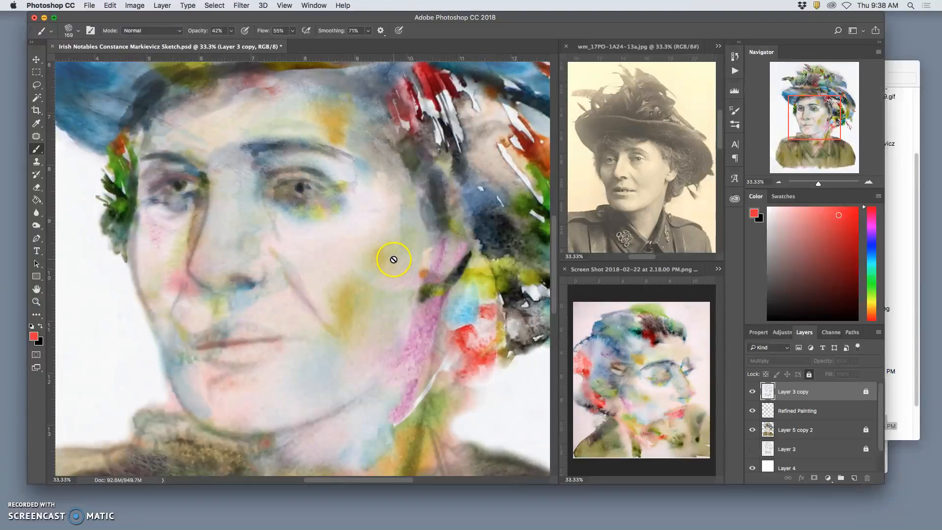
{"action": "key", "text": "super+minus"}
{"action": "key", "text": "super+minus"}
{"action": "key", "text": "super+minus"}
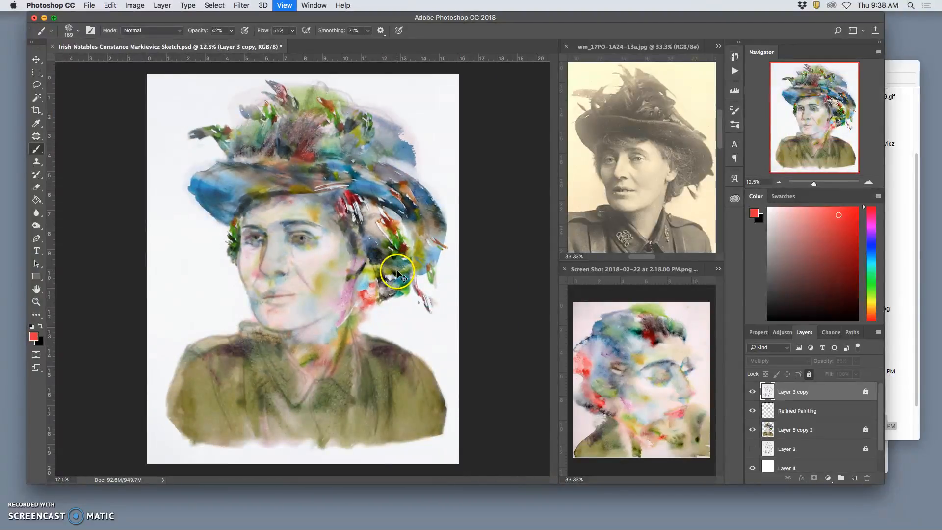
{"action": "key", "text": "super+plus"}
{"action": "key", "text": "super+plus"}
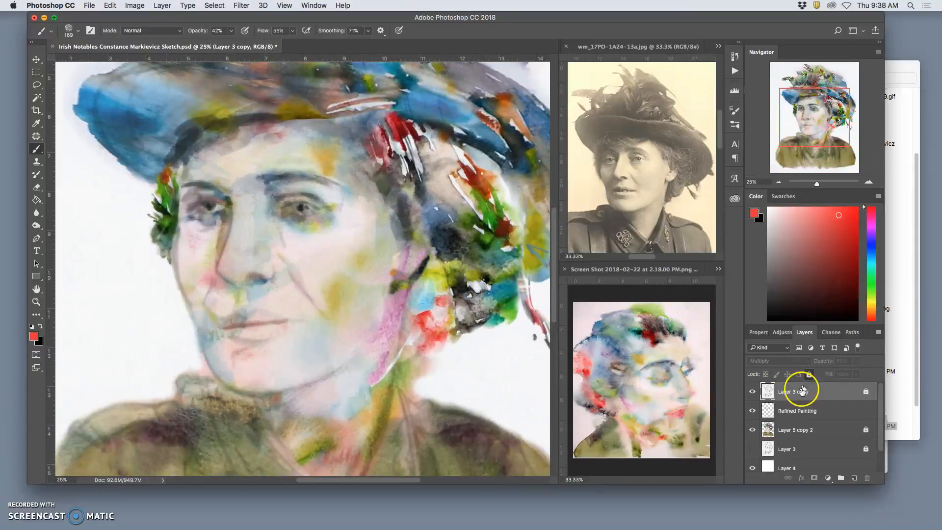
Warp the Refined Painting layer slightly around the cheeks and eyes to align it with the sketch, and return to the Brush tool.
{"action": "left_click", "coordinate": [796, 412]}
{"action": "key", "text": "super+t"}
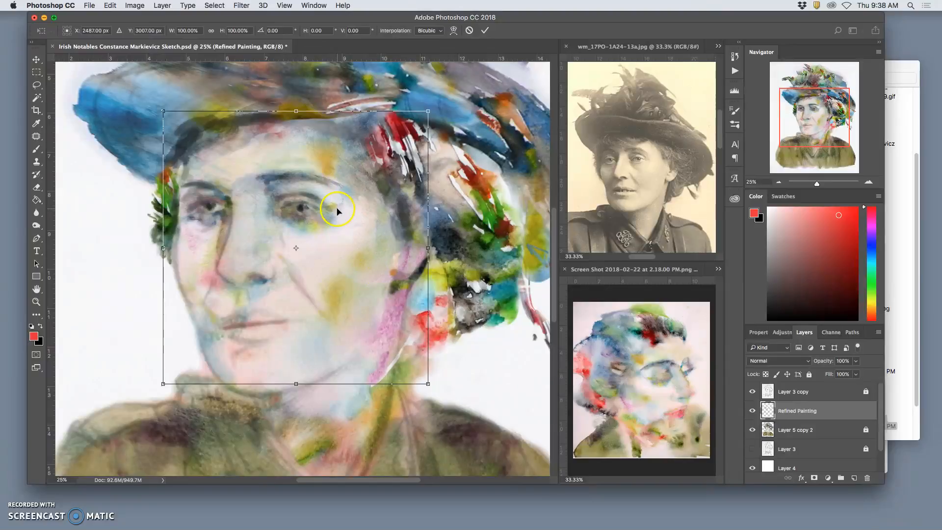
{"action": "right_click", "coordinate": [337, 211]}
{"action": "left_click", "coordinate": [360, 272]}
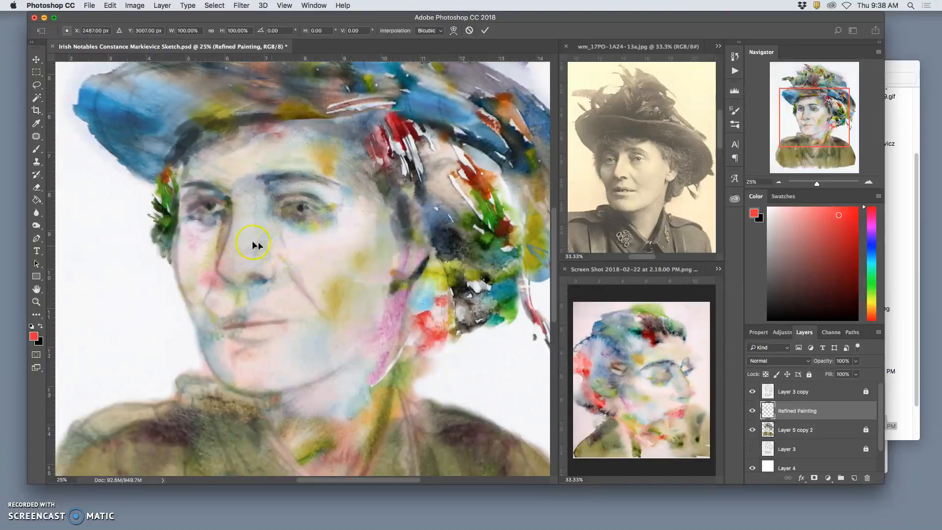
{"action": "mouse_move", "coordinate": [187, 245]}
{"action": "left_mouse_down"}
{"action": "mouse_move", "coordinate": [181, 253]}
{"action": "mouse_move", "coordinate": [183, 242]}
{"action": "left_mouse_up"}
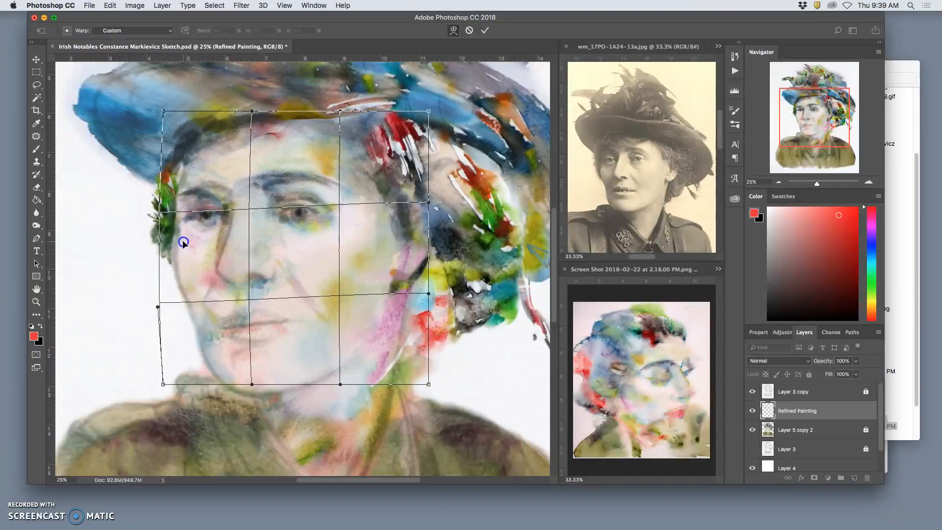
{"action": "left_click_drag", "start_coordinate": [346, 249], "coordinate": [348, 244]}
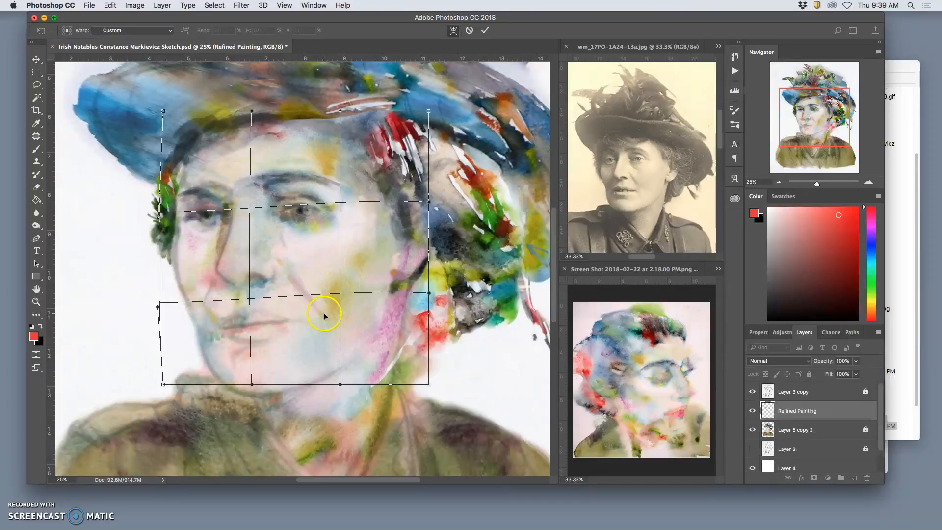
{"action": "key", "text": "Return"}
{"action": "key", "text": "b"}
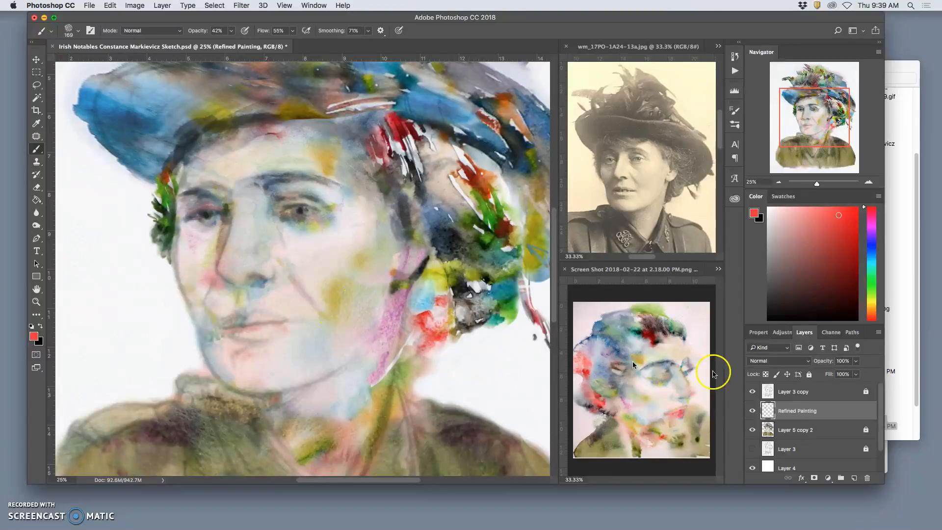
Try a lower opacity for the Refined Painting layer.
{"action": "left_click", "coordinate": [856, 361]}
{"action": "left_click_drag", "start_coordinate": [849, 374], "coordinate": [840, 373]}
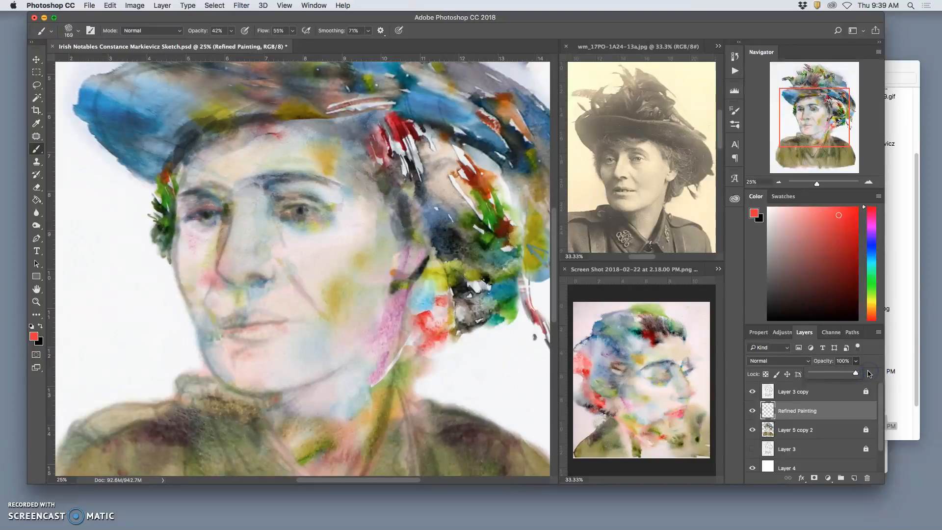
Unlock the Layer 3 copy sketch and lower its opacity to 40%.
{"action": "left_click", "coordinate": [841, 392]}
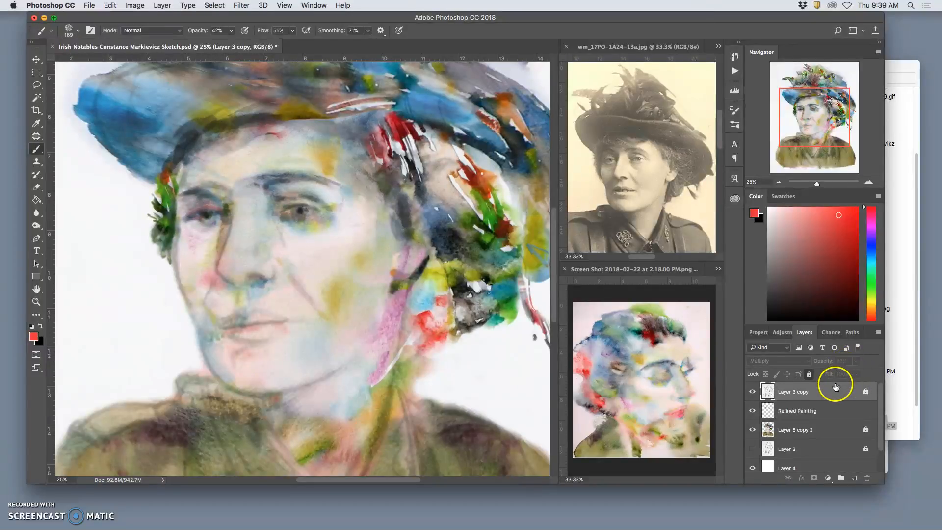
{"action": "left_click", "coordinate": [809, 375]}
{"action": "left_click", "coordinate": [855, 360]}
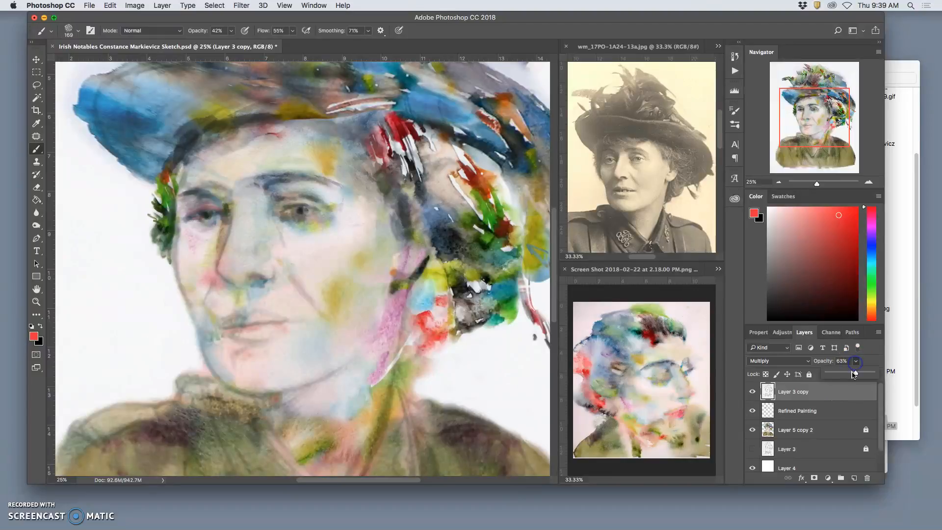
{"action": "left_click_drag", "start_coordinate": [847, 374], "coordinate": [842, 375]}
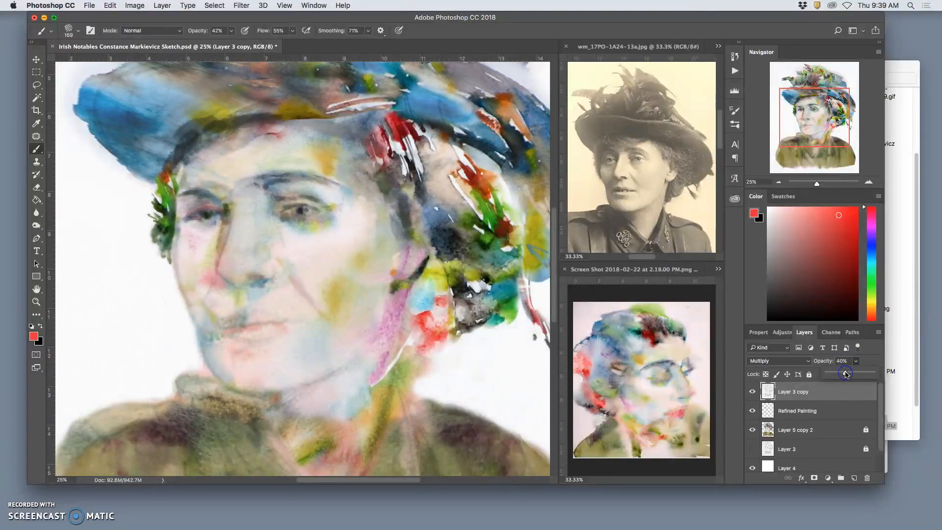
Apply Smart Sharpen to the Layer 3 copy sketch and check the lines around the nose and mouth with the layer hidden and shown.
{"action": "left_click", "coordinate": [246, 5]}
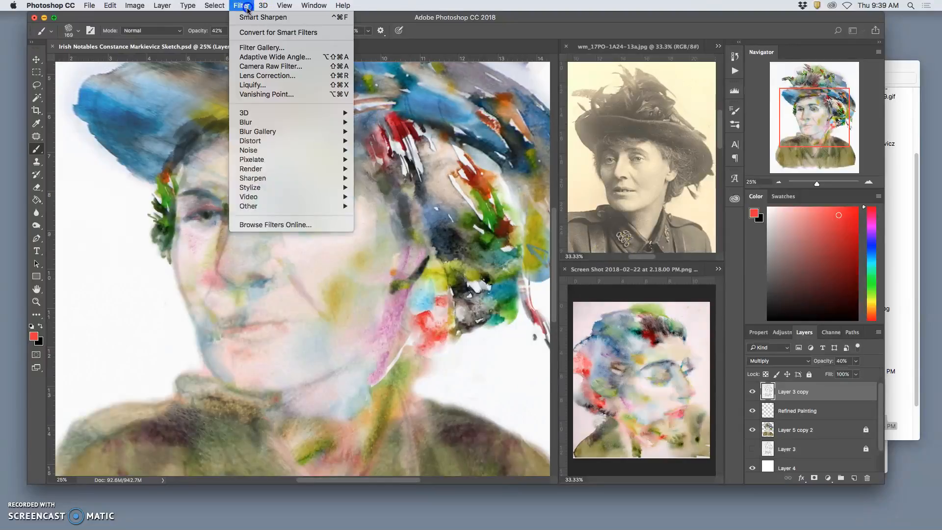
{"action": "left_click", "coordinate": [249, 21]}
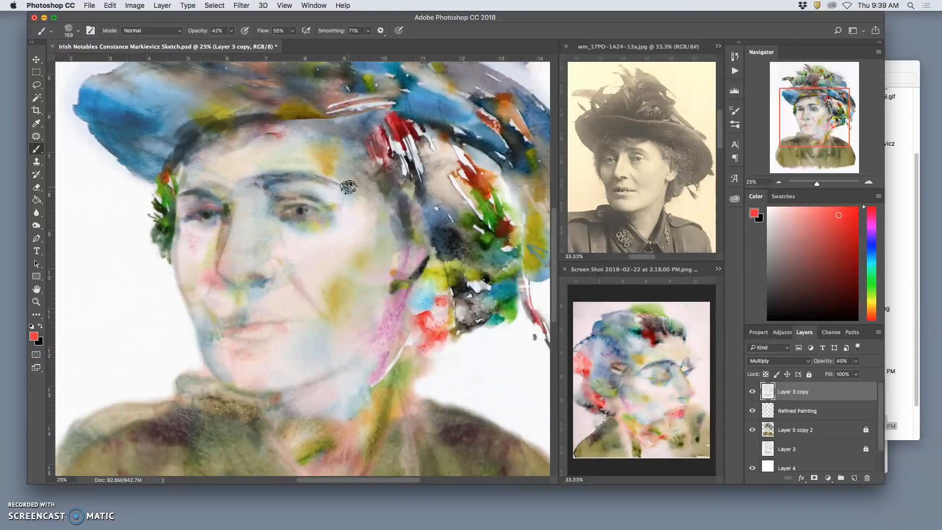
{"action": "key", "text": "super+equal"}
{"action": "key", "text": "super+equal"}
{"action": "key", "text": "super+equal"}
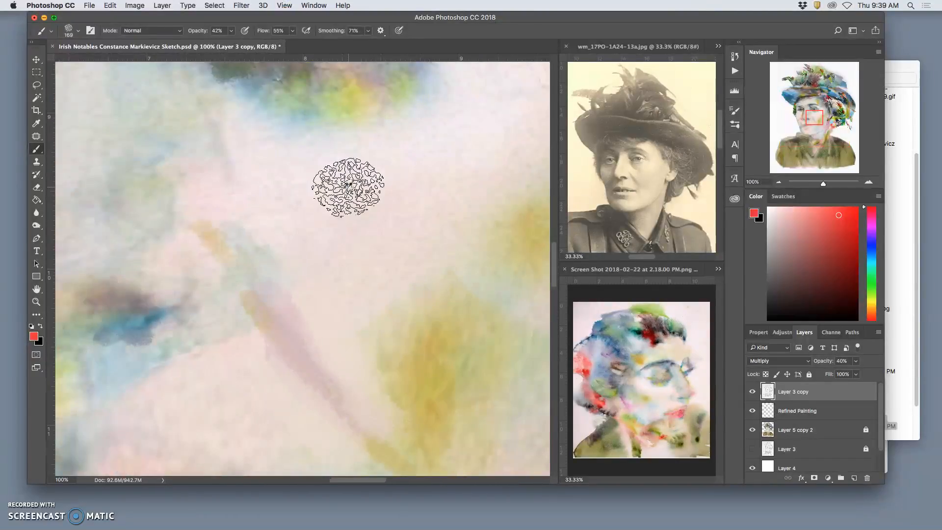
{"action": "key", "text": "super+equal"}
{"action": "scroll", "coordinate": [347, 187], "scroll_direction": "down", "scroll_amount": 5}
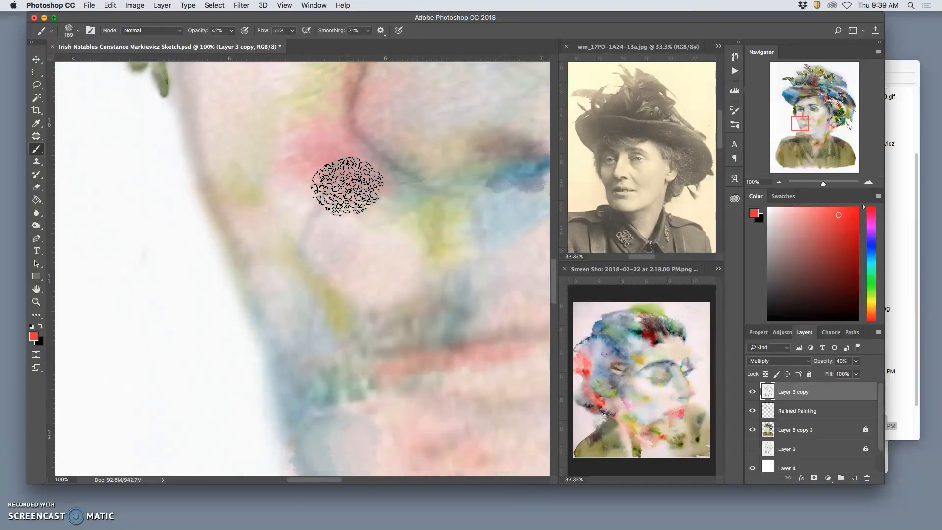
{"action": "scroll", "coordinate": [338, 187], "scroll_direction": "right", "scroll_amount": 1}
{"action": "left_click", "coordinate": [767, 395]}
{"action": "left_click", "coordinate": [754, 394]}
{"action": "left_click", "coordinate": [754, 395]}
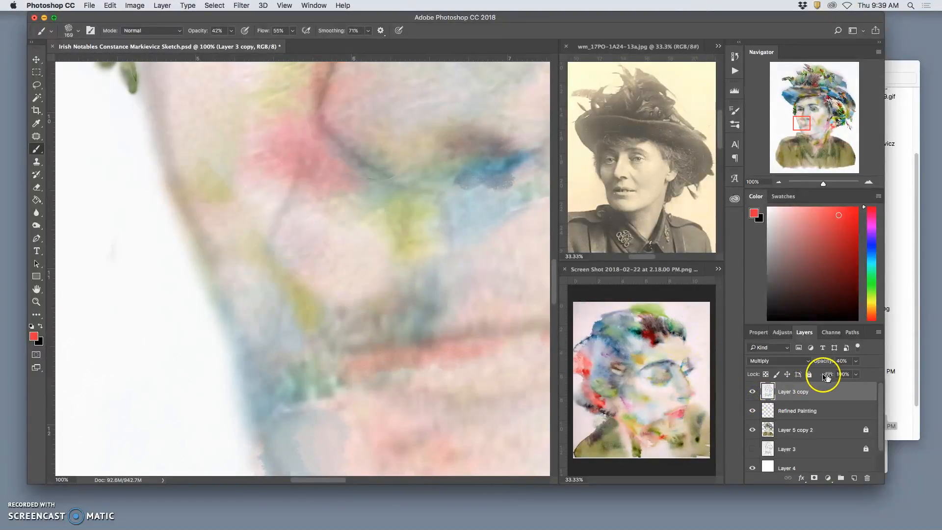
Try the Layer 3 copy sketch at 100% opacity.
{"action": "left_click", "coordinate": [856, 362]}
{"action": "left_click_drag", "start_coordinate": [853, 374], "coordinate": [895, 371]}
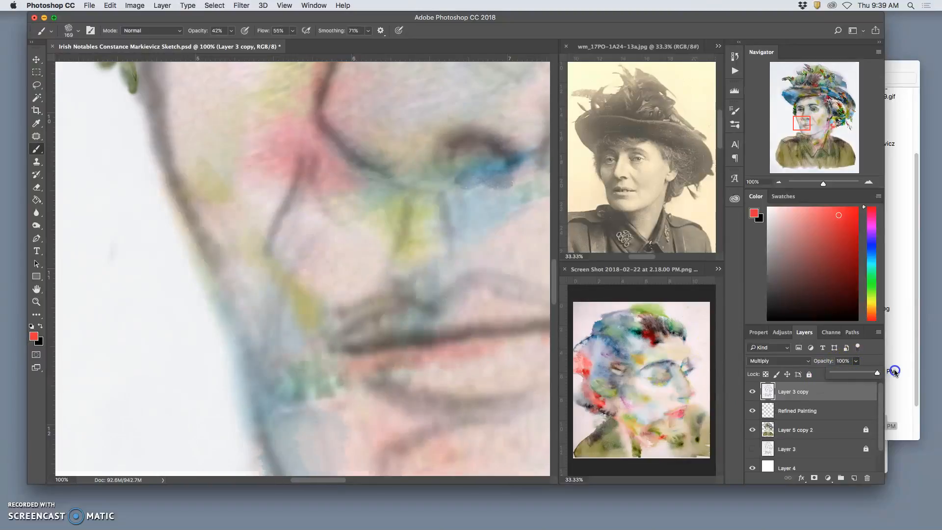
{"action": "key", "text": "super+minus"}
{"action": "key", "text": "super+minus"}
{"action": "key", "text": "super+minus"}
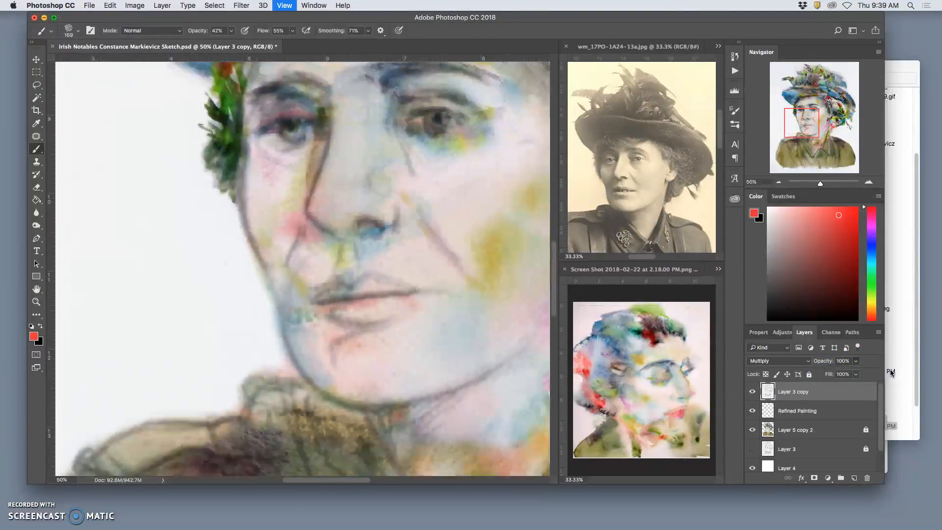
{"action": "left_click", "coordinate": [776, 335]}
{"action": "left_click", "coordinate": [242, 5]}
{"action": "left_click", "coordinate": [363, 115]}
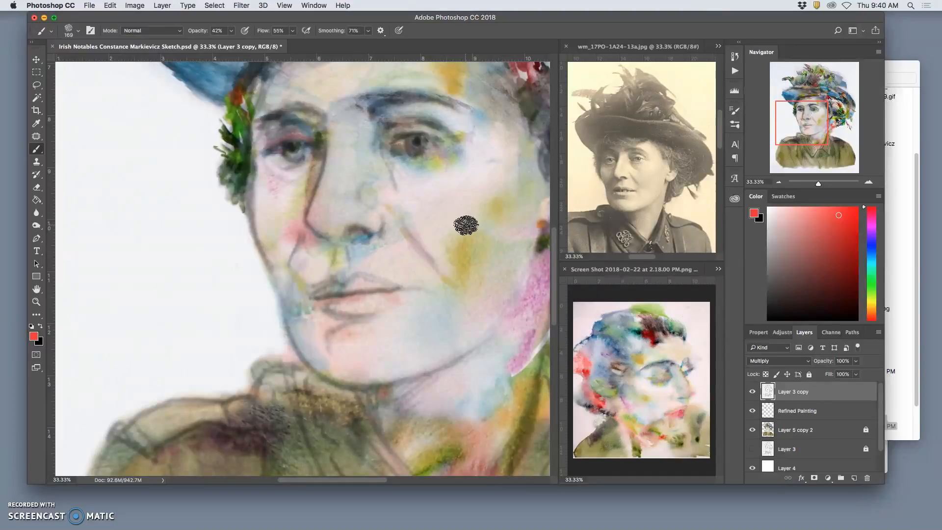
Set the Layer 3 copy opacity to 87% and compare the whole portrait with the sketch hidden and shown.
{"action": "left_click", "coordinate": [856, 361]}
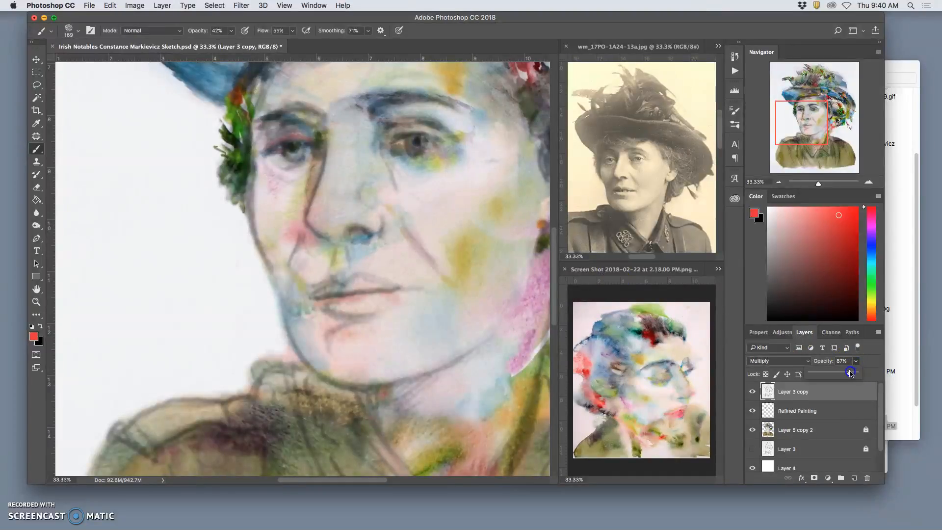
{"action": "key", "text": "super+minus"}
{"action": "key", "text": "super+minus"}
{"action": "key", "text": "super+minus"}
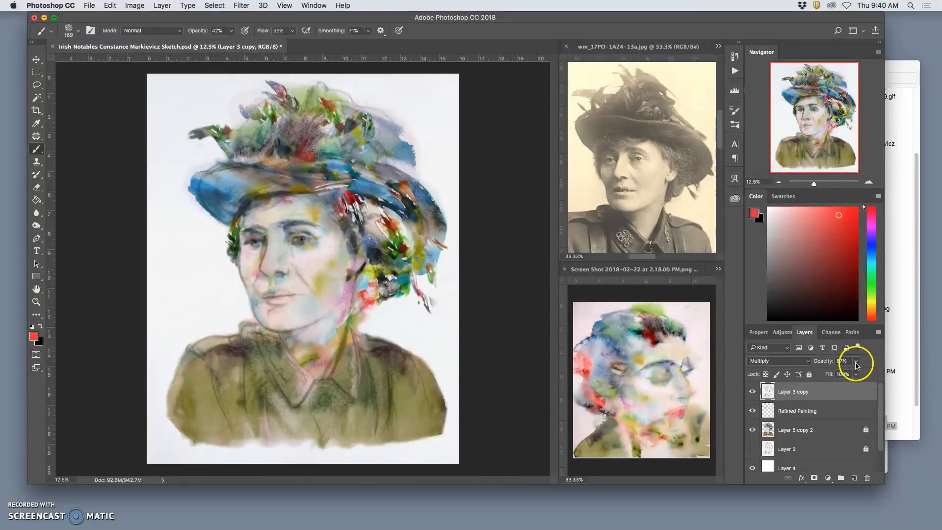
{"action": "left_click", "coordinate": [752, 391]}
{"action": "left_click", "coordinate": [752, 393]}
{"action": "left_click", "coordinate": [752, 392]}
{"action": "left_click", "coordinate": [752, 392]}
Apply a Levels adjustment to Layer 3 copy with the white input at 223 and adjusted midtones, and return to the Brush tool.
{"action": "left_click", "coordinate": [135, 6]}
{"action": "mouse_move", "coordinate": [147, 32]}
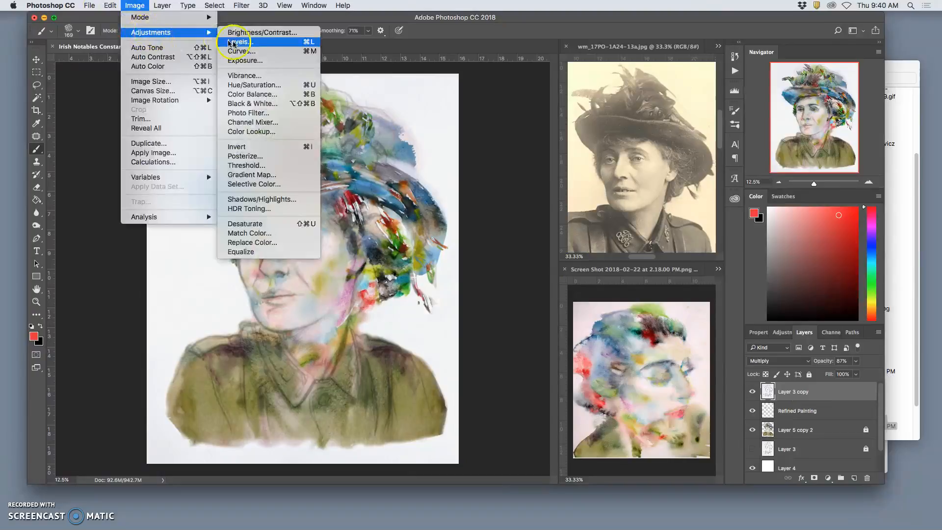
{"action": "left_click", "coordinate": [238, 46]}
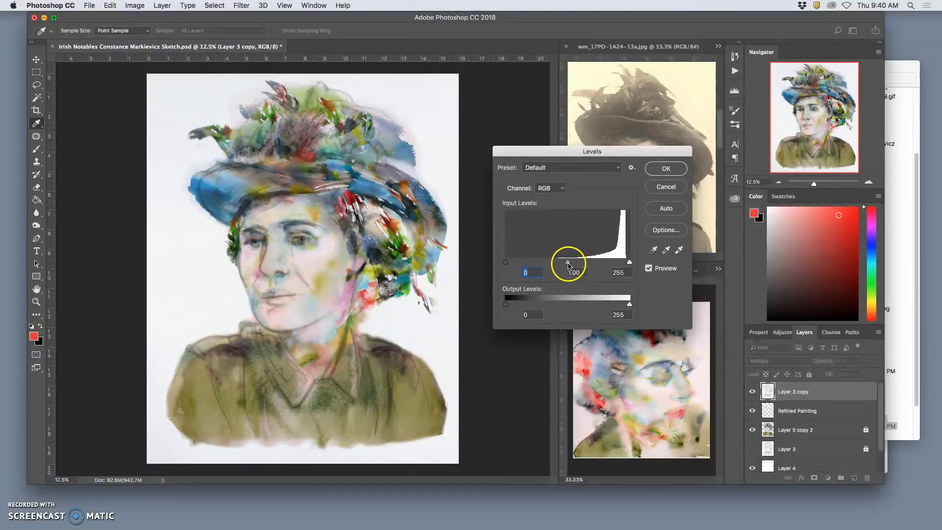
{"action": "mouse_move", "coordinate": [628, 262]}
{"action": "left_mouse_down"}
{"action": "mouse_move", "coordinate": [592, 263]}
{"action": "mouse_move", "coordinate": [611, 260]}
{"action": "left_mouse_up"}
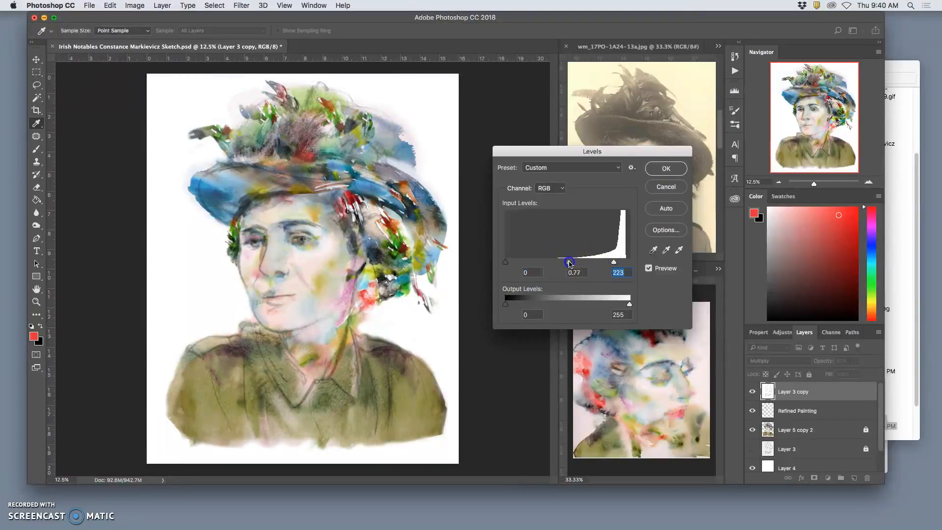
{"action": "left_click_drag", "start_coordinate": [577, 263], "coordinate": [546, 262]}
{"action": "left_click", "coordinate": [674, 170]}
{"action": "key", "text": "b"}
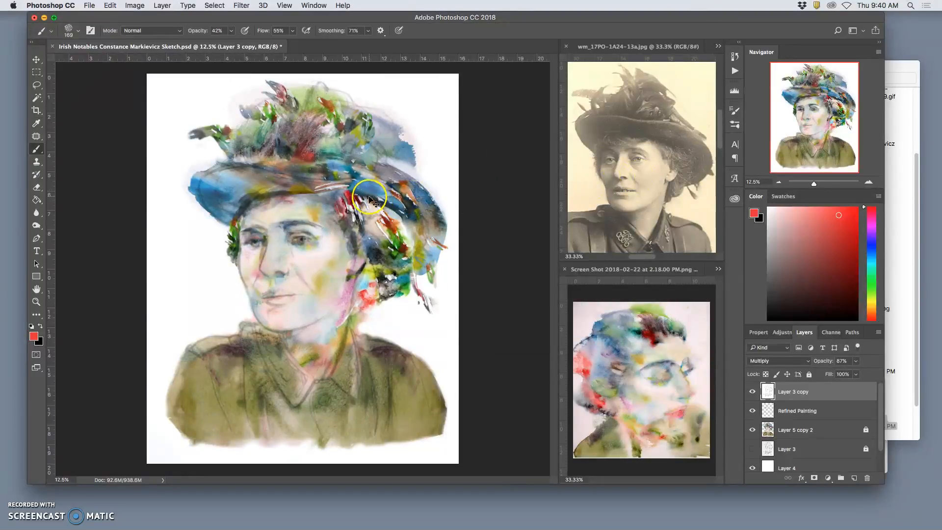
Compare the face up close with the Layer 3 copy sketch hidden and shown after the Levels adjustment.
{"action": "key", "text": "super+equal"}
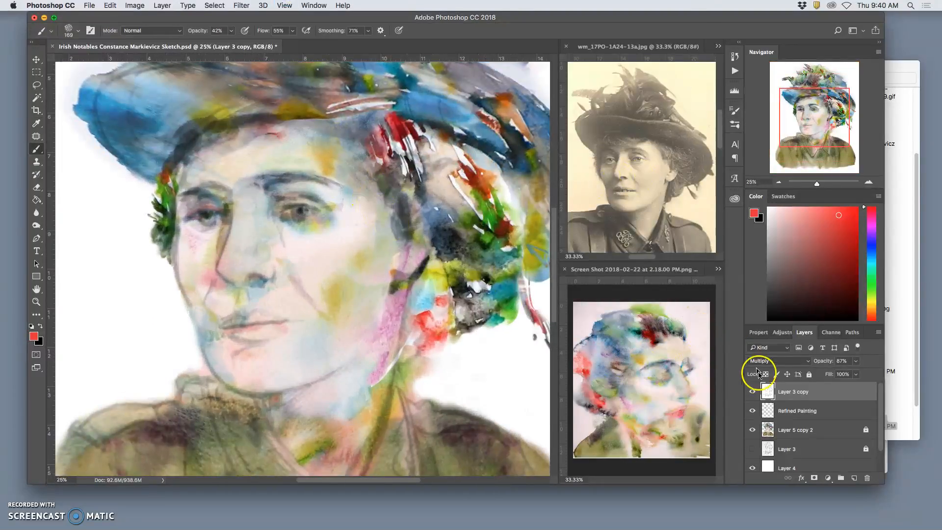
{"action": "left_click", "coordinate": [752, 391]}
{"action": "left_click", "coordinate": [753, 392]}
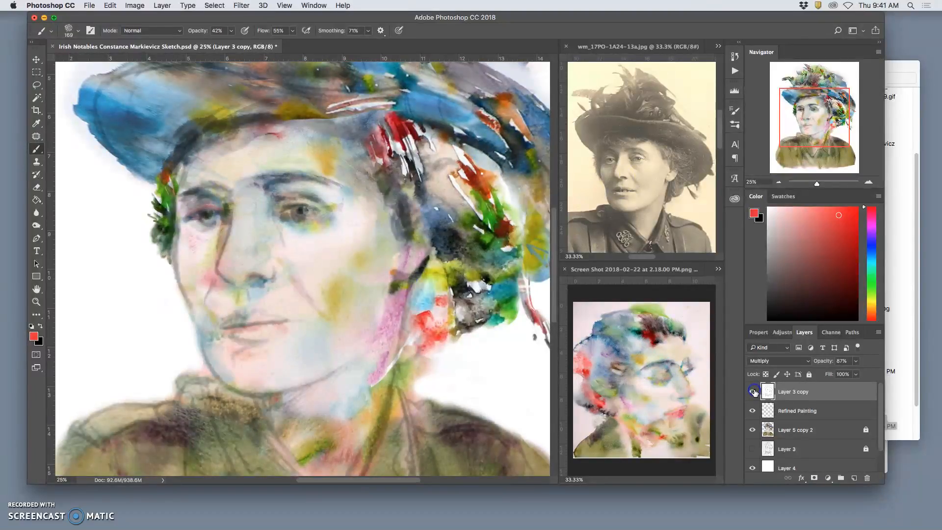
{"action": "left_click", "coordinate": [752, 391]}
{"action": "left_click", "coordinate": [753, 392]}
{"action": "left_click", "coordinate": [738, 384]}
Try to delete the white background of the Layer 3 copy sketch using the Magic Wand with Contiguous off.
{"action": "left_click", "coordinate": [36, 98]}
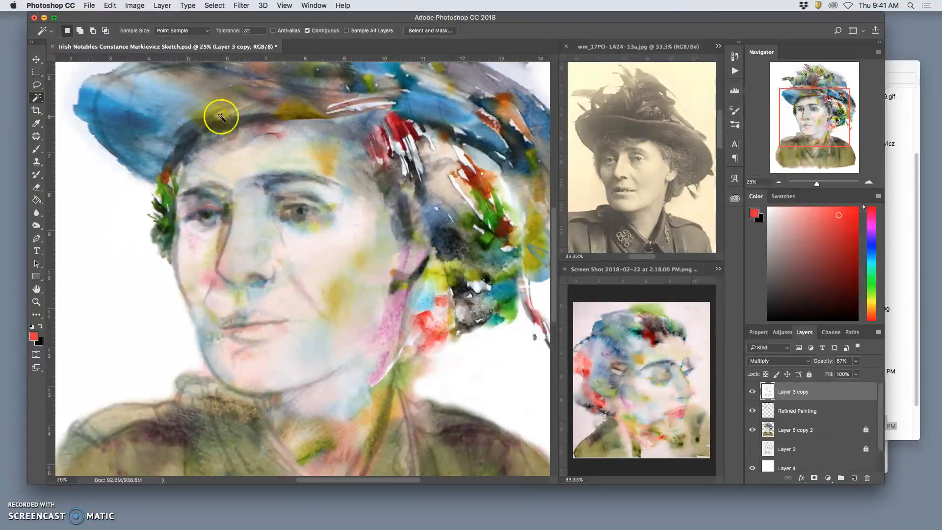
{"action": "left_click", "coordinate": [307, 31]}
{"action": "left_click", "coordinate": [110, 244]}
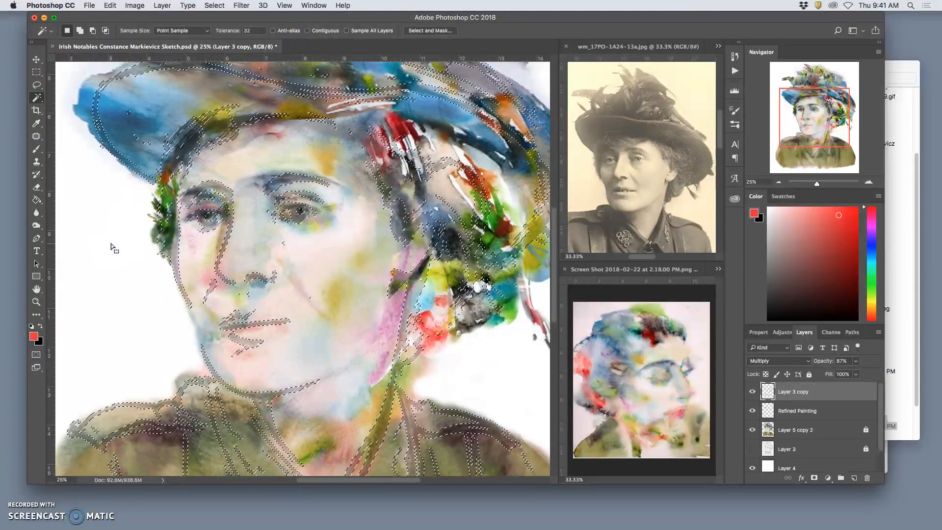
{"action": "left_click", "coordinate": [110, 243]}
{"action": "left_click", "coordinate": [593, 336]}
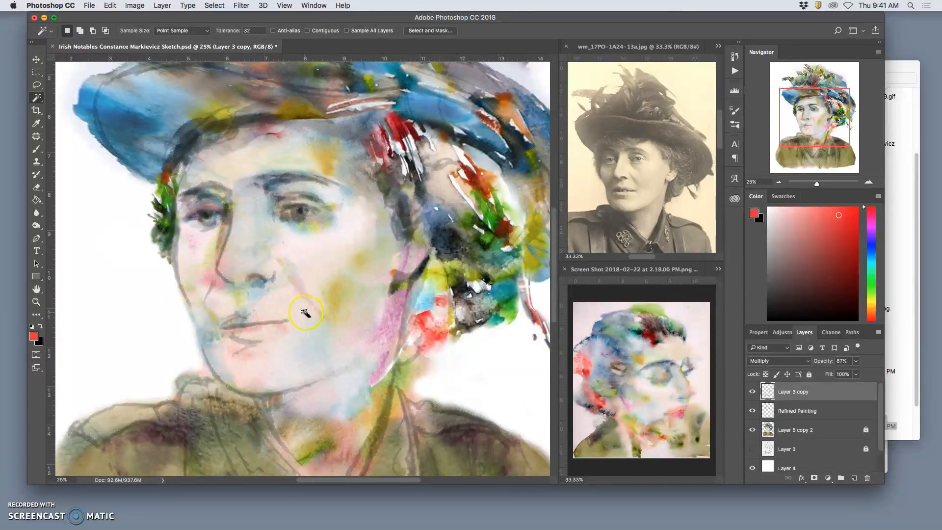
{"action": "left_click", "coordinate": [292, 326]}
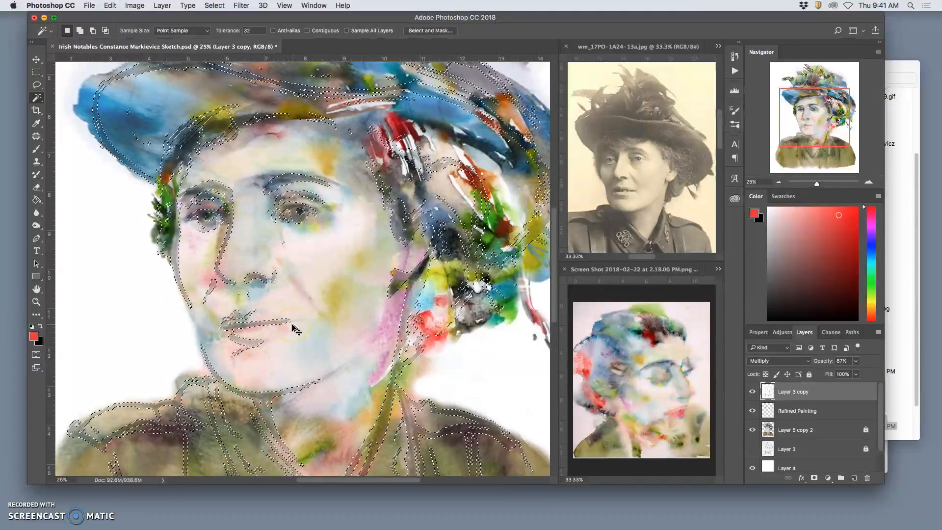
{"action": "left_click", "coordinate": [377, 317]}
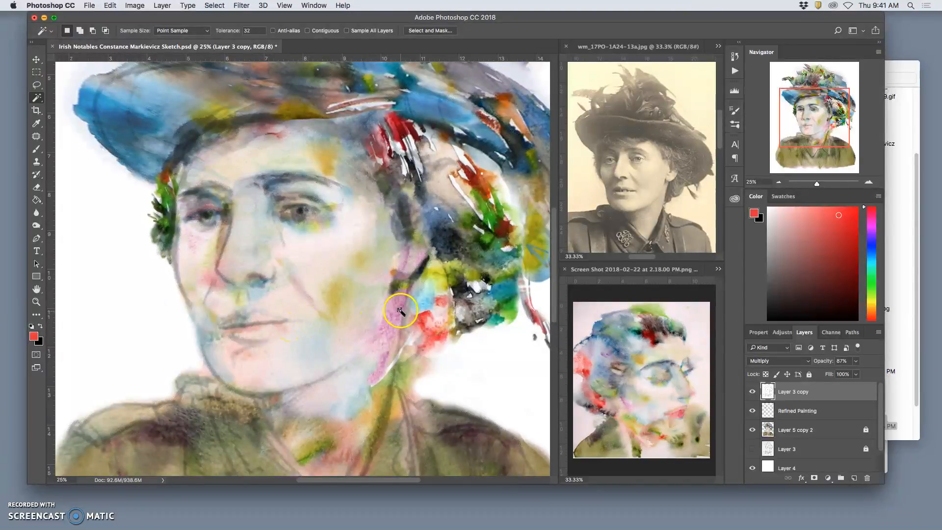
Check how the Layer 3 copy lines affect the portrait by hiding and showing the layer.
{"action": "scroll", "coordinate": [394, 308], "scroll_direction": "left", "scroll_amount": 5}
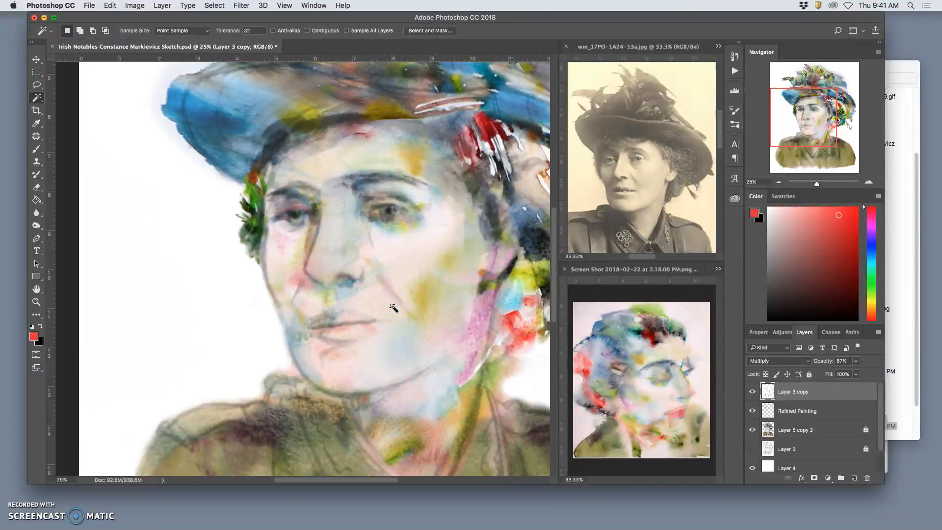
{"action": "left_click", "coordinate": [752, 391]}
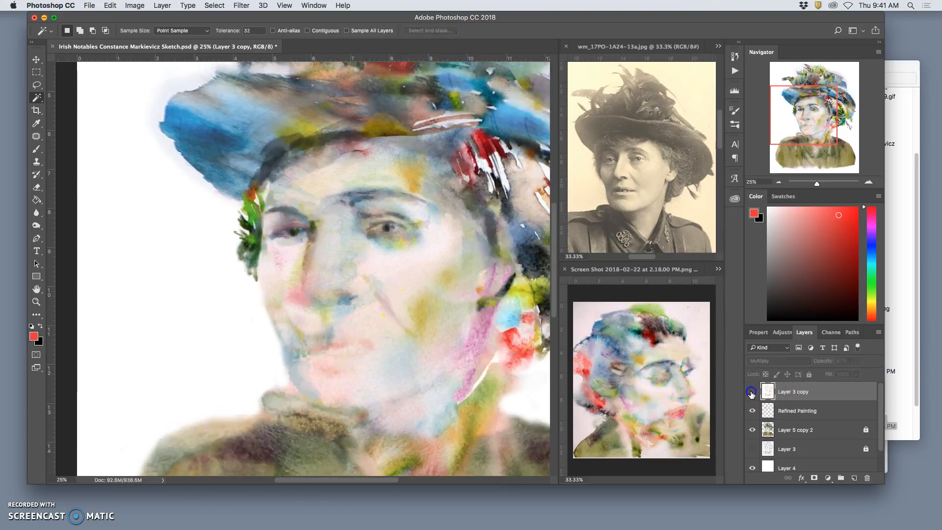
{"action": "left_click", "coordinate": [752, 391]}
{"action": "left_click", "coordinate": [751, 392]}
{"action": "left_click", "coordinate": [751, 392]}
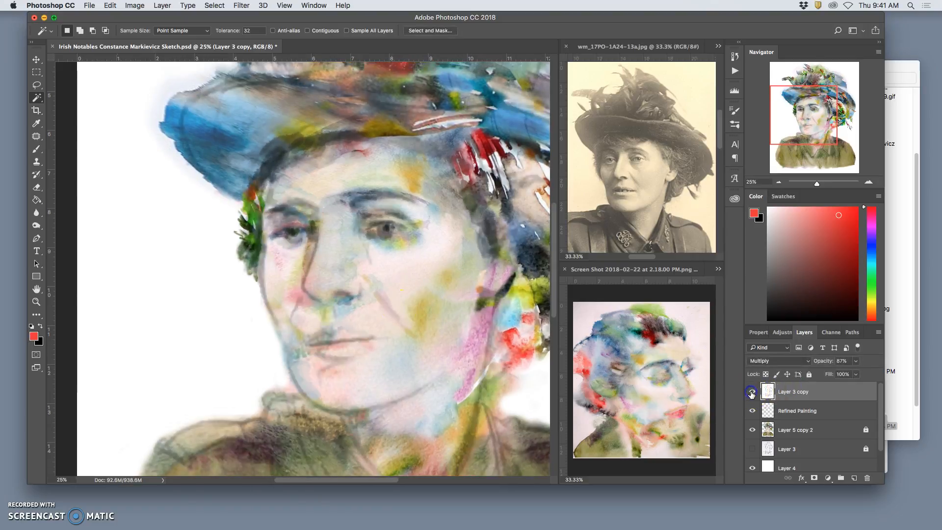
{"action": "key", "text": "super+minus"}
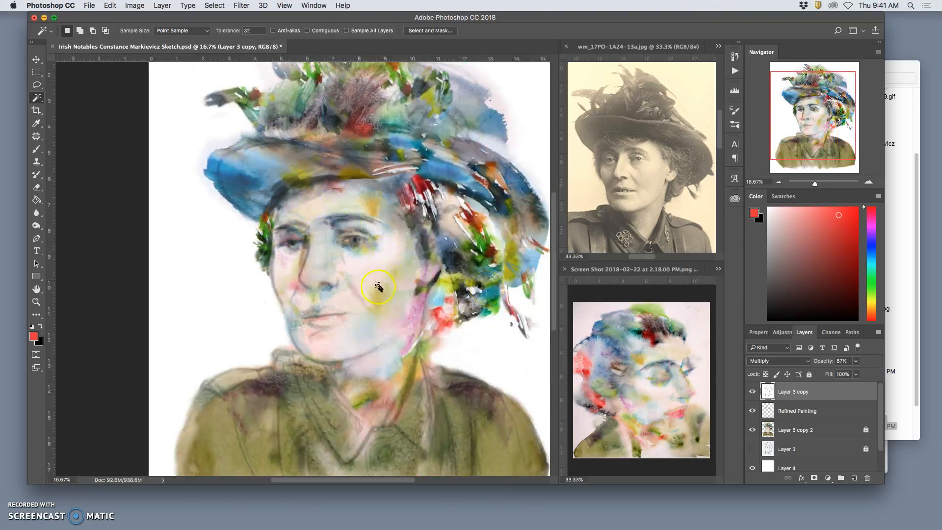
Activate the Refined Painting layer and brush a pink sampled from the jaw over the white gap below the ear.
{"action": "key", "text": "super+plus"}
{"action": "key", "text": "super+plus"}
{"action": "left_click_drag", "start_coordinate": [430, 326], "coordinate": [340, 245]}
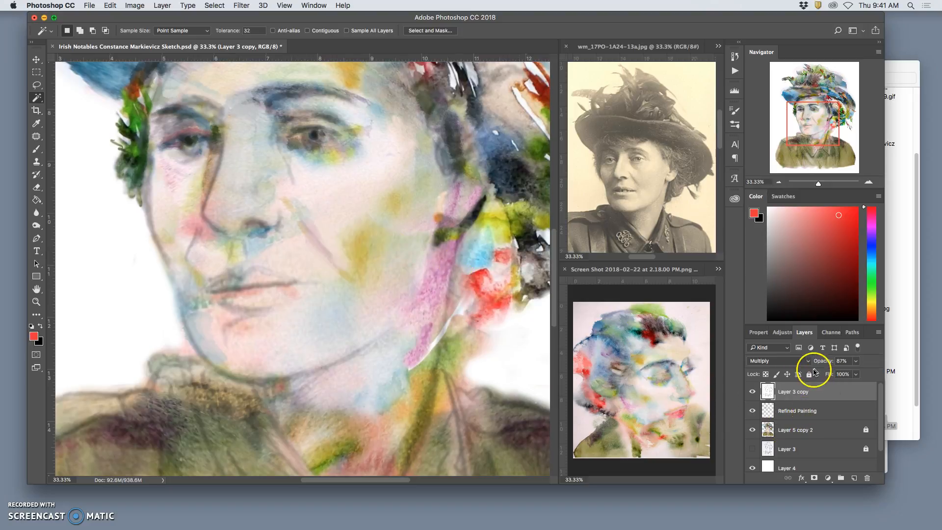
{"action": "left_click", "coordinate": [805, 412]}
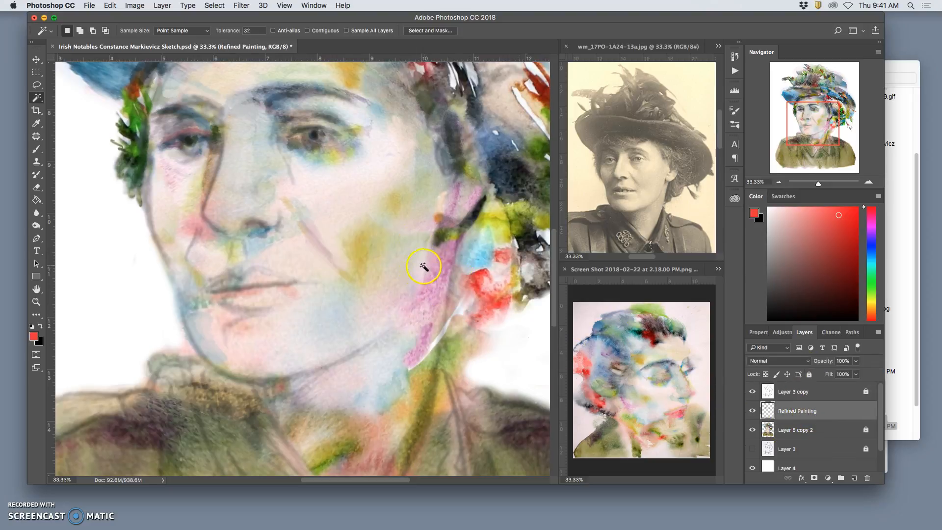
{"action": "left_click", "coordinate": [438, 270]}
{"action": "left_click", "coordinate": [36, 149]}
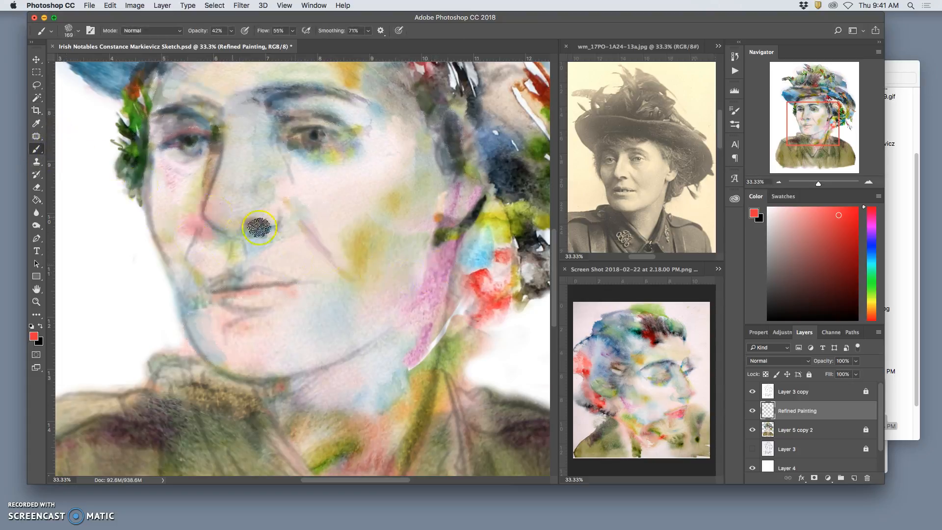
{"action": "left_click", "coordinate": [444, 269], "text": "alt"}
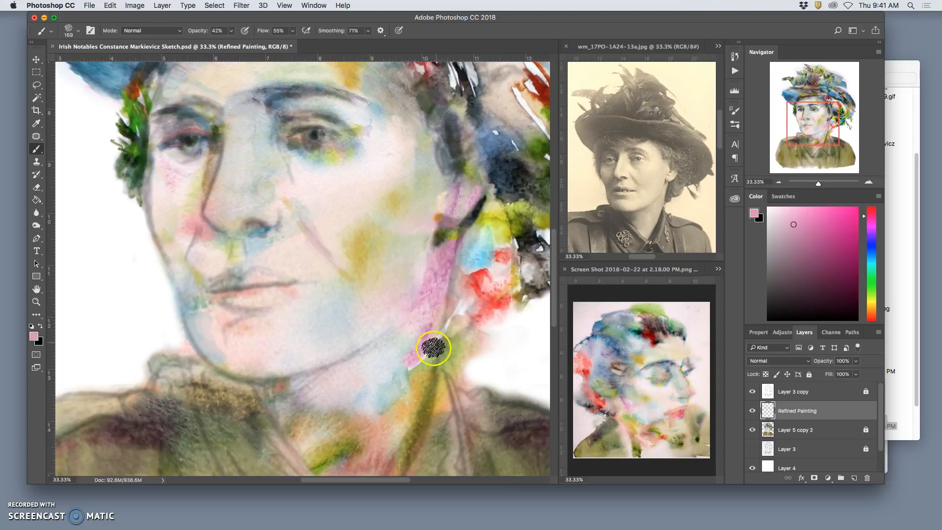
{"action": "mouse_move", "coordinate": [430, 364]}
{"action": "left_mouse_down"}
{"action": "mouse_move", "coordinate": [437, 315]}
{"action": "mouse_move", "coordinate": [423, 367]}
{"action": "left_mouse_up"}
Sample colours around the neck and paint golden ochre along the neck edge up to the jaw.
{"action": "left_click", "coordinate": [414, 399], "text": "alt"}
{"action": "left_click", "coordinate": [422, 391], "text": "alt"}
{"action": "left_click", "coordinate": [425, 357], "text": "alt"}
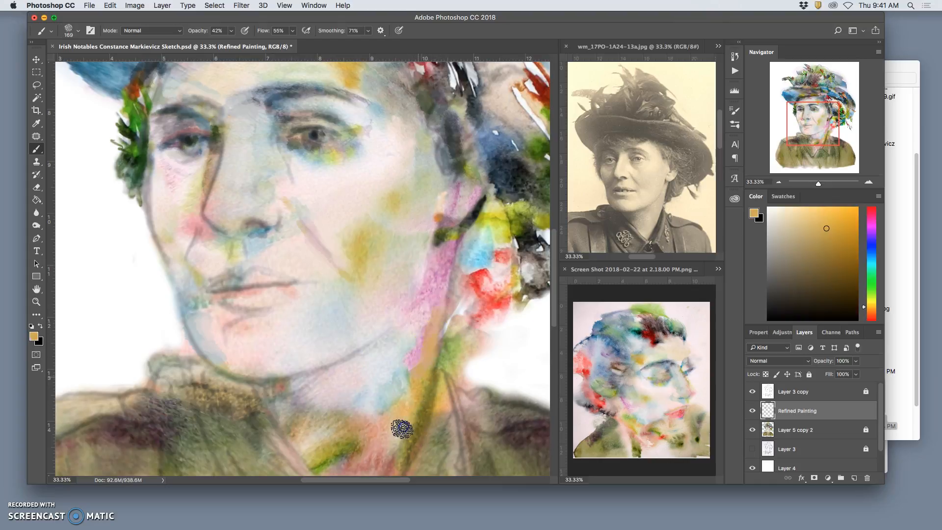
{"action": "left_click_drag", "start_coordinate": [392, 428], "coordinate": [417, 346]}
Sample pale blue and grey tones near the jaw and brush them over the front of the neck.
{"action": "left_click", "coordinate": [395, 368], "text": "alt"}
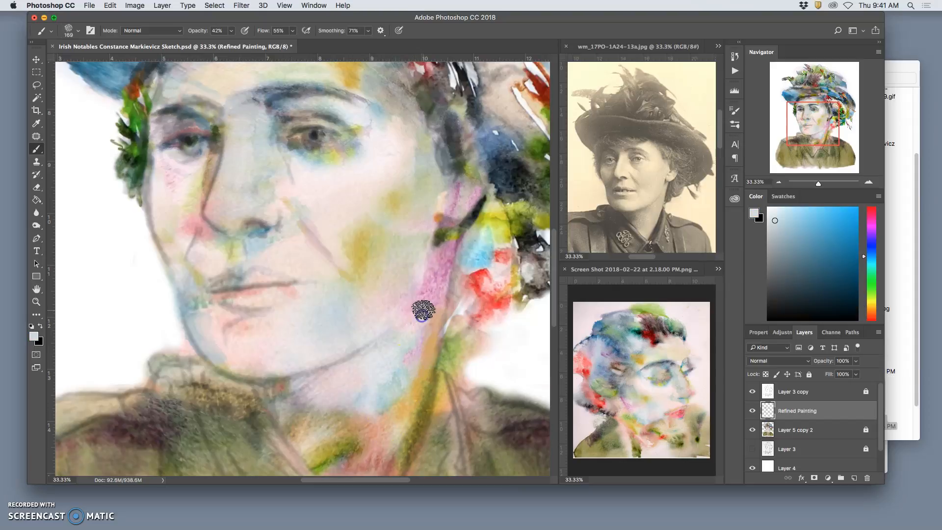
{"action": "mouse_move", "coordinate": [380, 411]}
{"action": "left_mouse_down"}
{"action": "mouse_move", "coordinate": [381, 423]}
{"action": "mouse_move", "coordinate": [355, 420]}
{"action": "mouse_move", "coordinate": [351, 440]}
{"action": "mouse_move", "coordinate": [358, 393]}
{"action": "mouse_move", "coordinate": [361, 423]}
{"action": "mouse_move", "coordinate": [347, 447]}
{"action": "mouse_move", "coordinate": [392, 401]}
{"action": "mouse_move", "coordinate": [339, 464]}
{"action": "mouse_move", "coordinate": [342, 432]}
{"action": "left_mouse_up"}
{"action": "left_click", "coordinate": [340, 405], "text": "alt"}
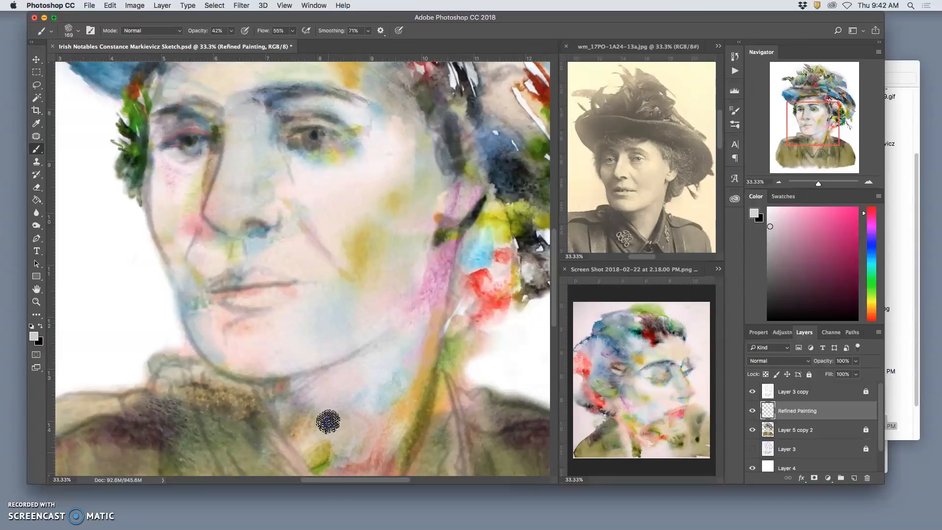